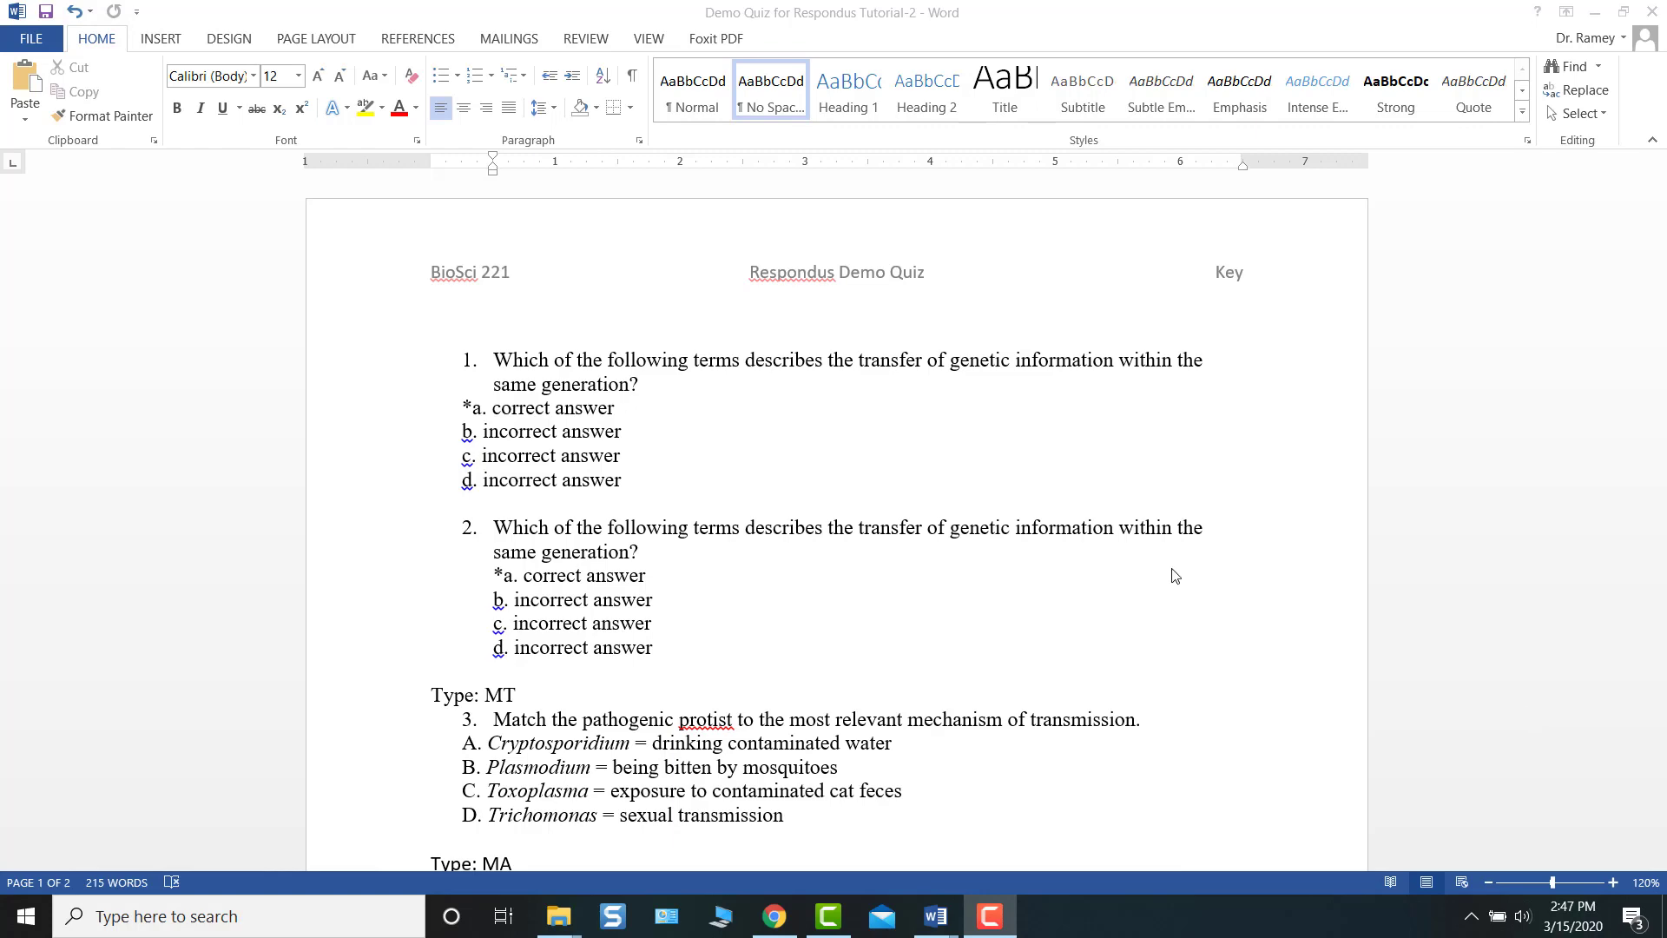
# Examine how the questions, type labels, answer choices and correct-answer markers are formatted throughout the demo quiz document
pyautogui.scroll(-7, 964, 495)
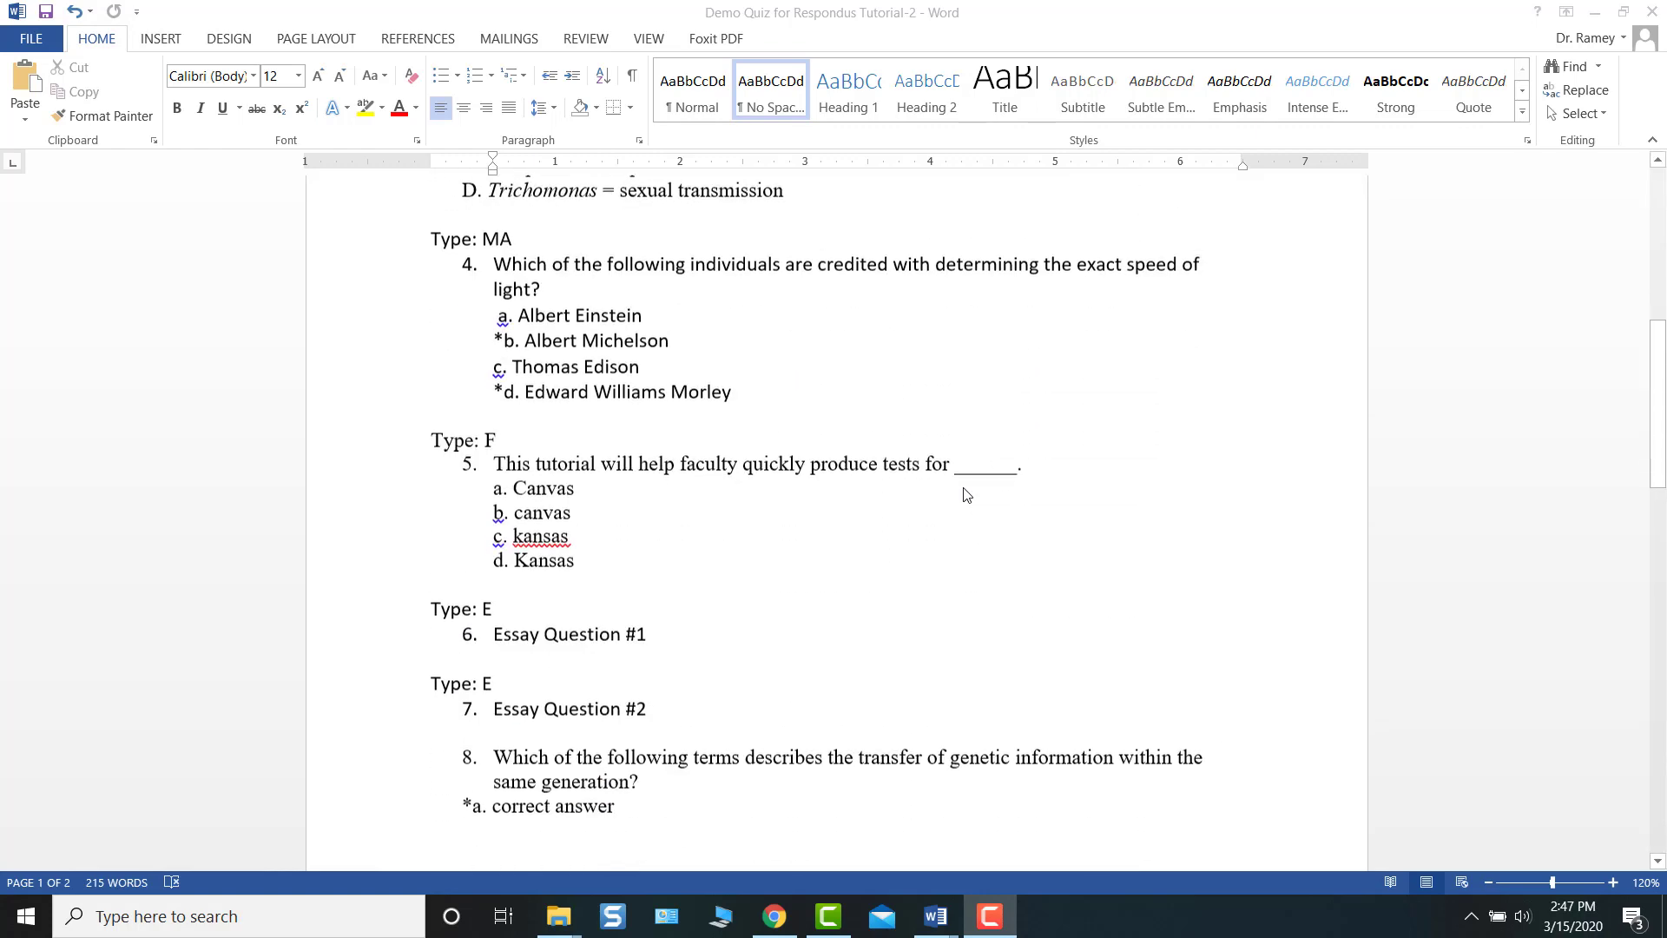
pyautogui.scroll(-5, 967, 495)
pyautogui.scroll(-5, 967, 495)
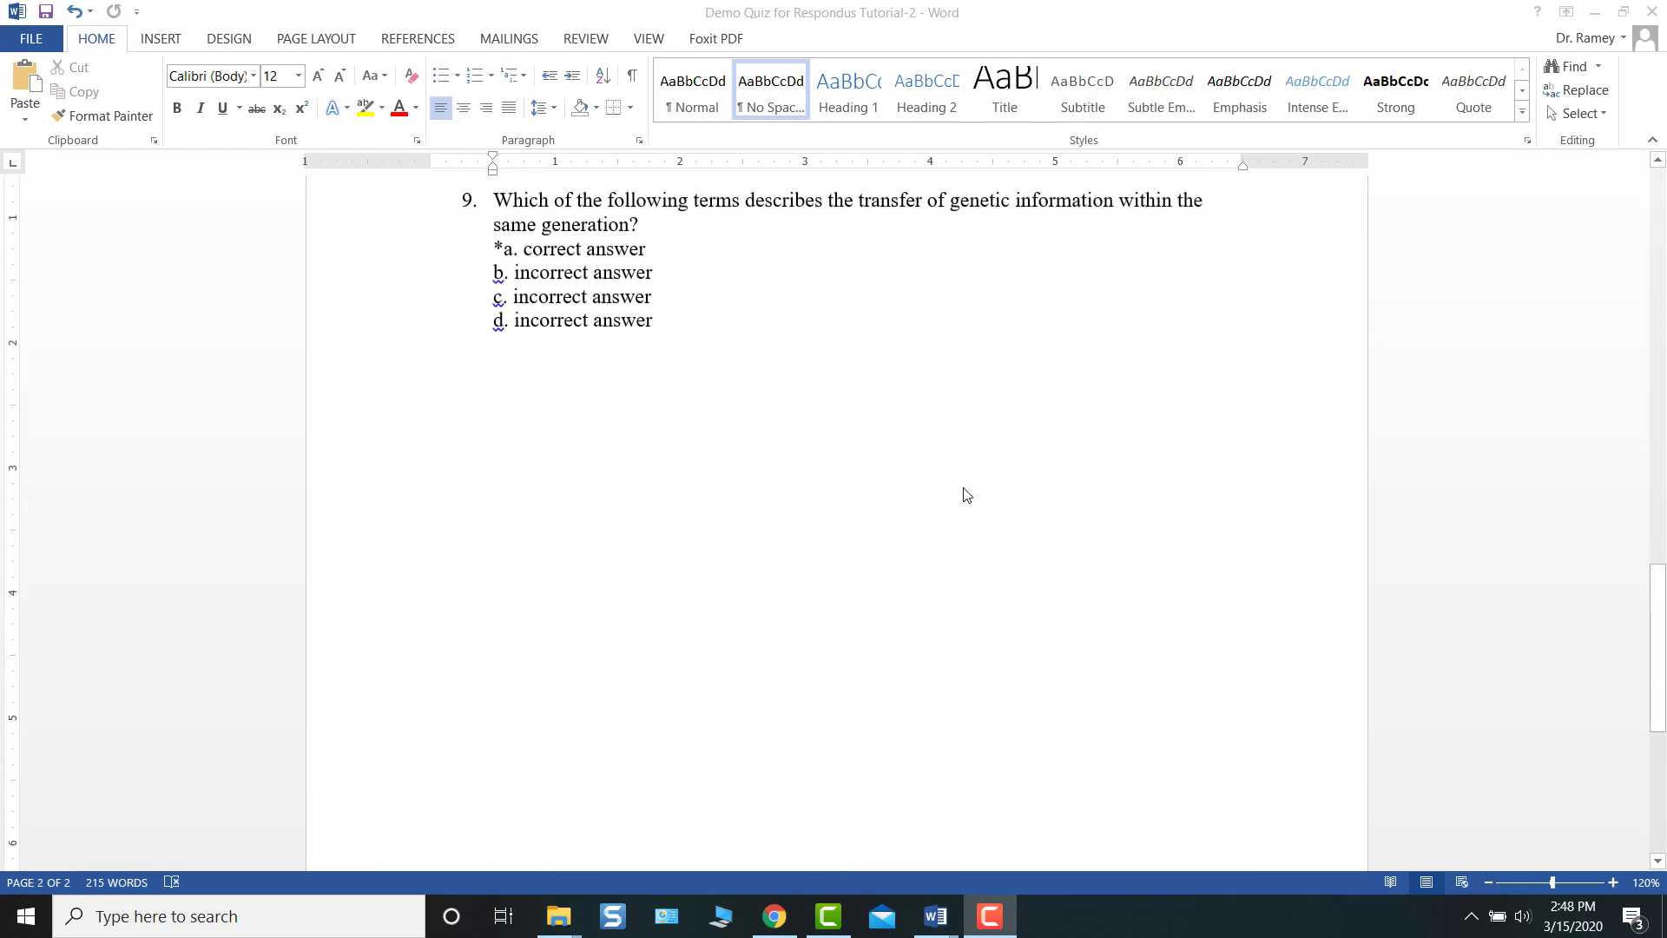
pyautogui.scroll(10, 967, 495)
pyautogui.scroll(3, 966, 495)
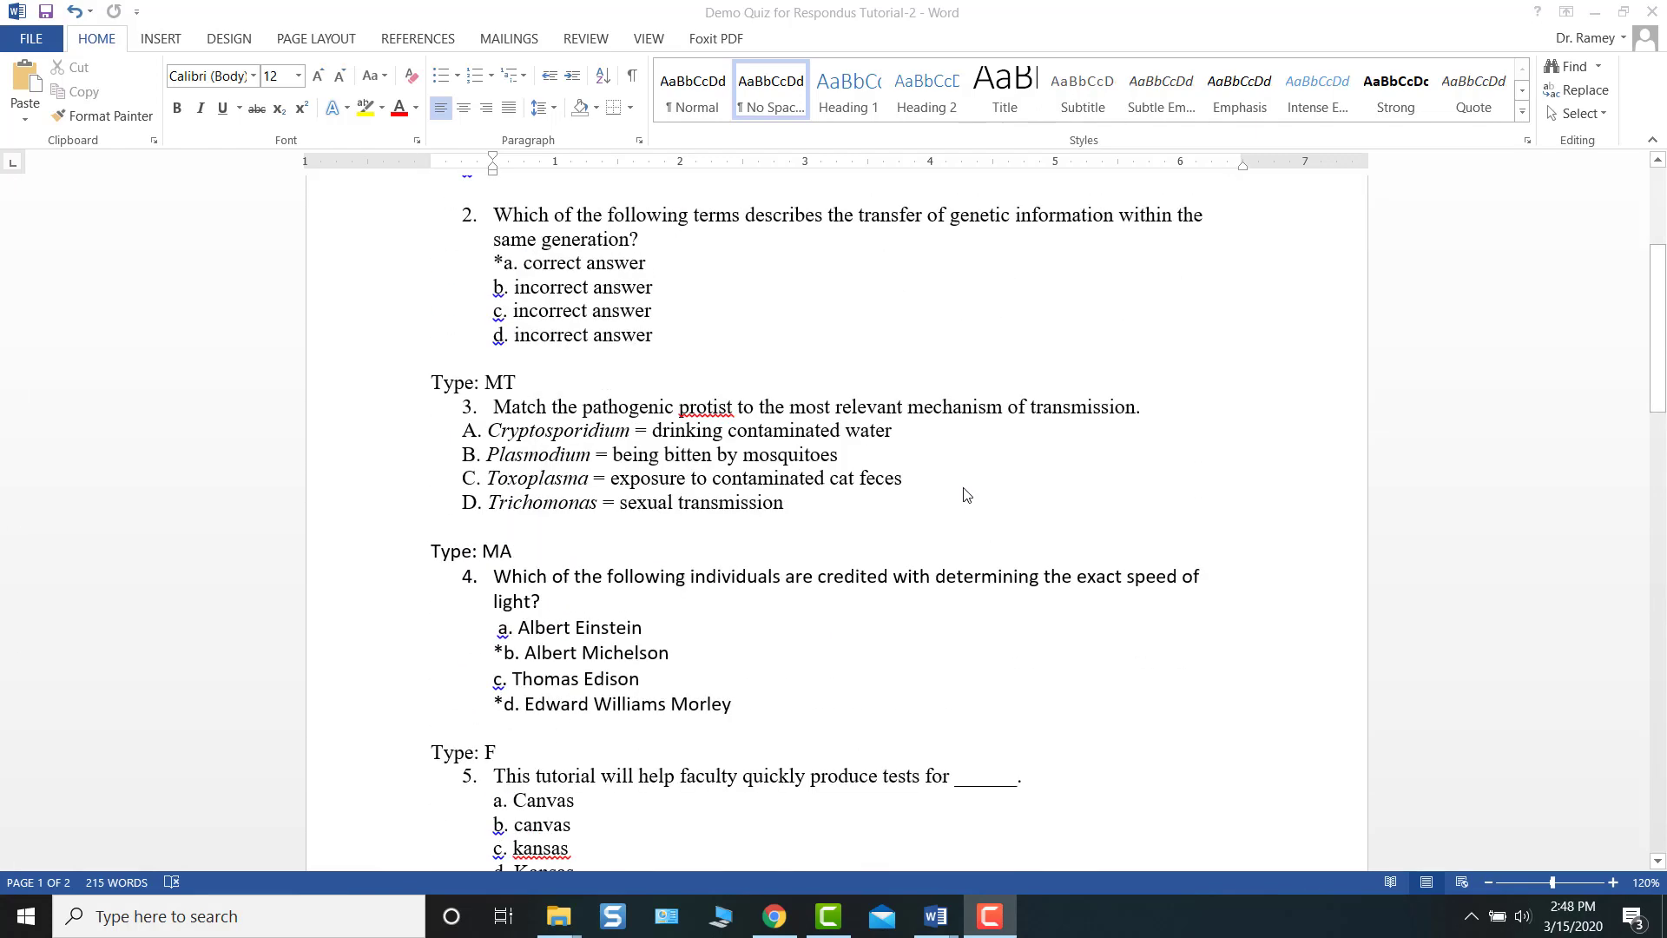
pyautogui.scroll(3, 966, 495)
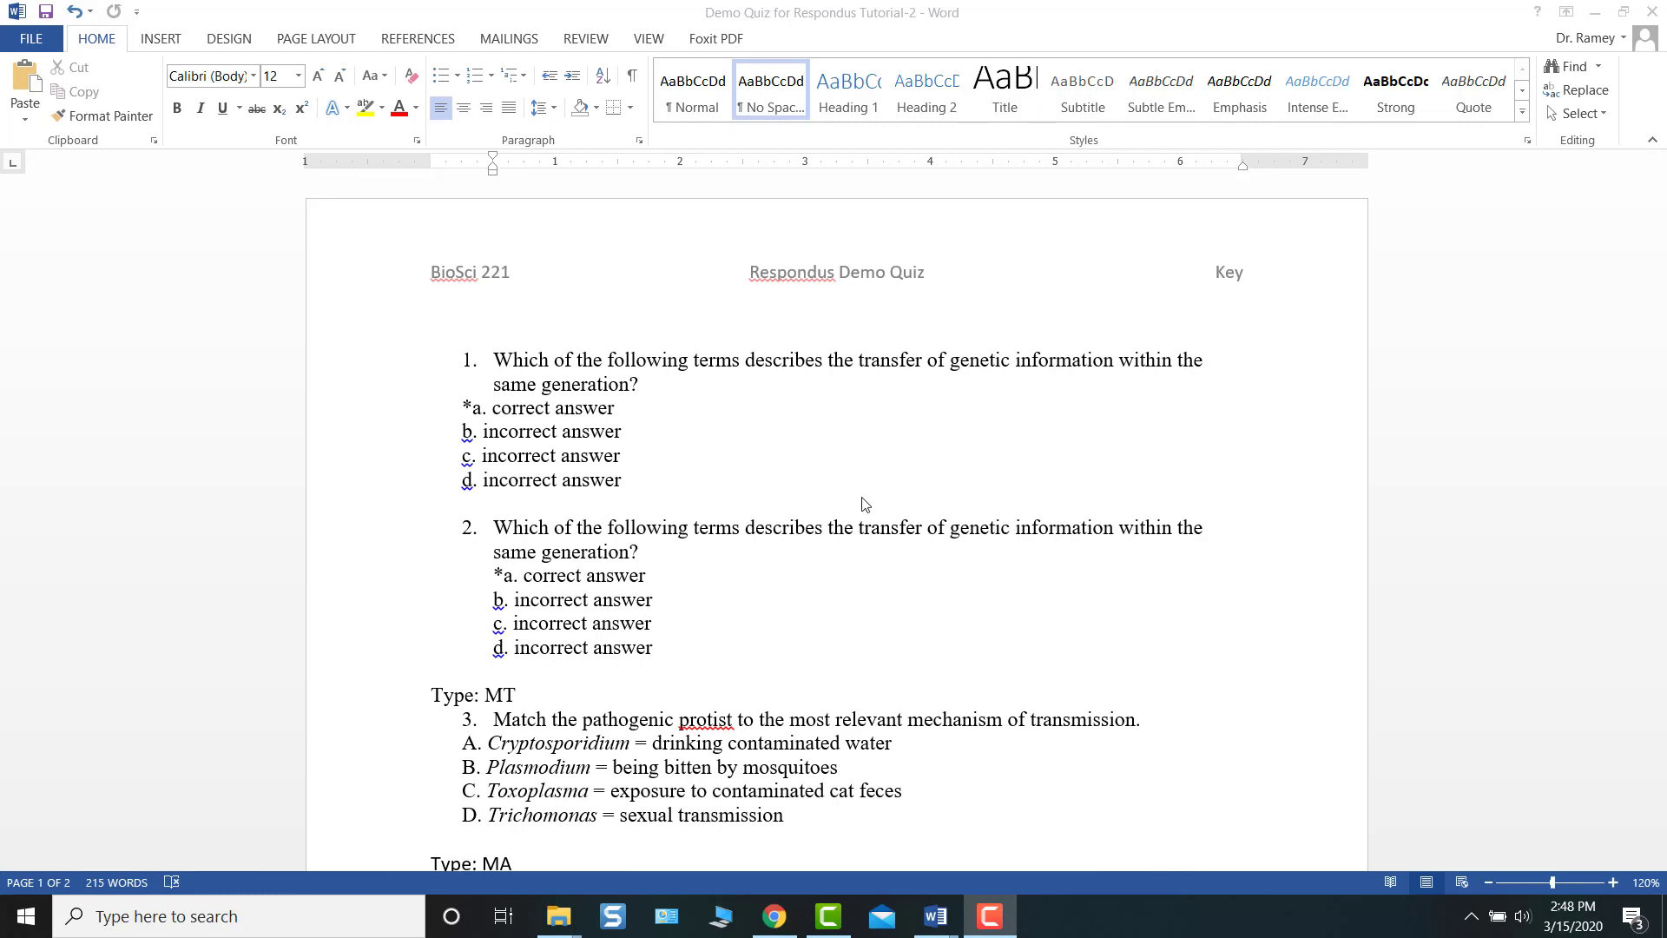
pyautogui.scroll(-4, 860, 516)
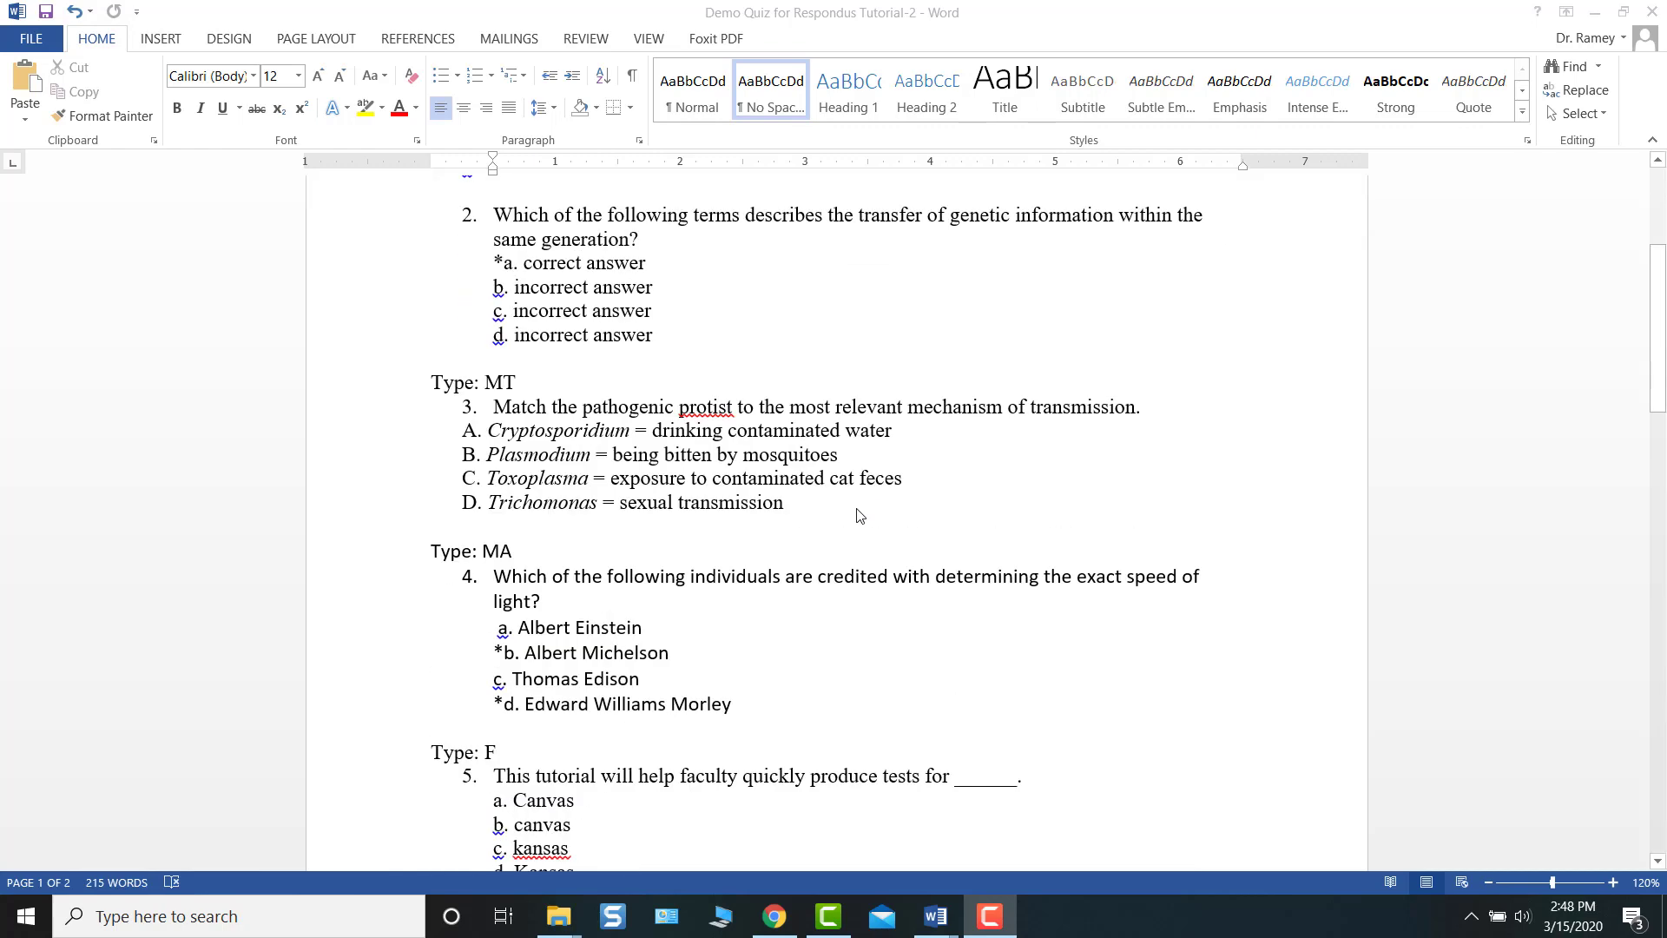
pyautogui.scroll(4, 860, 516)
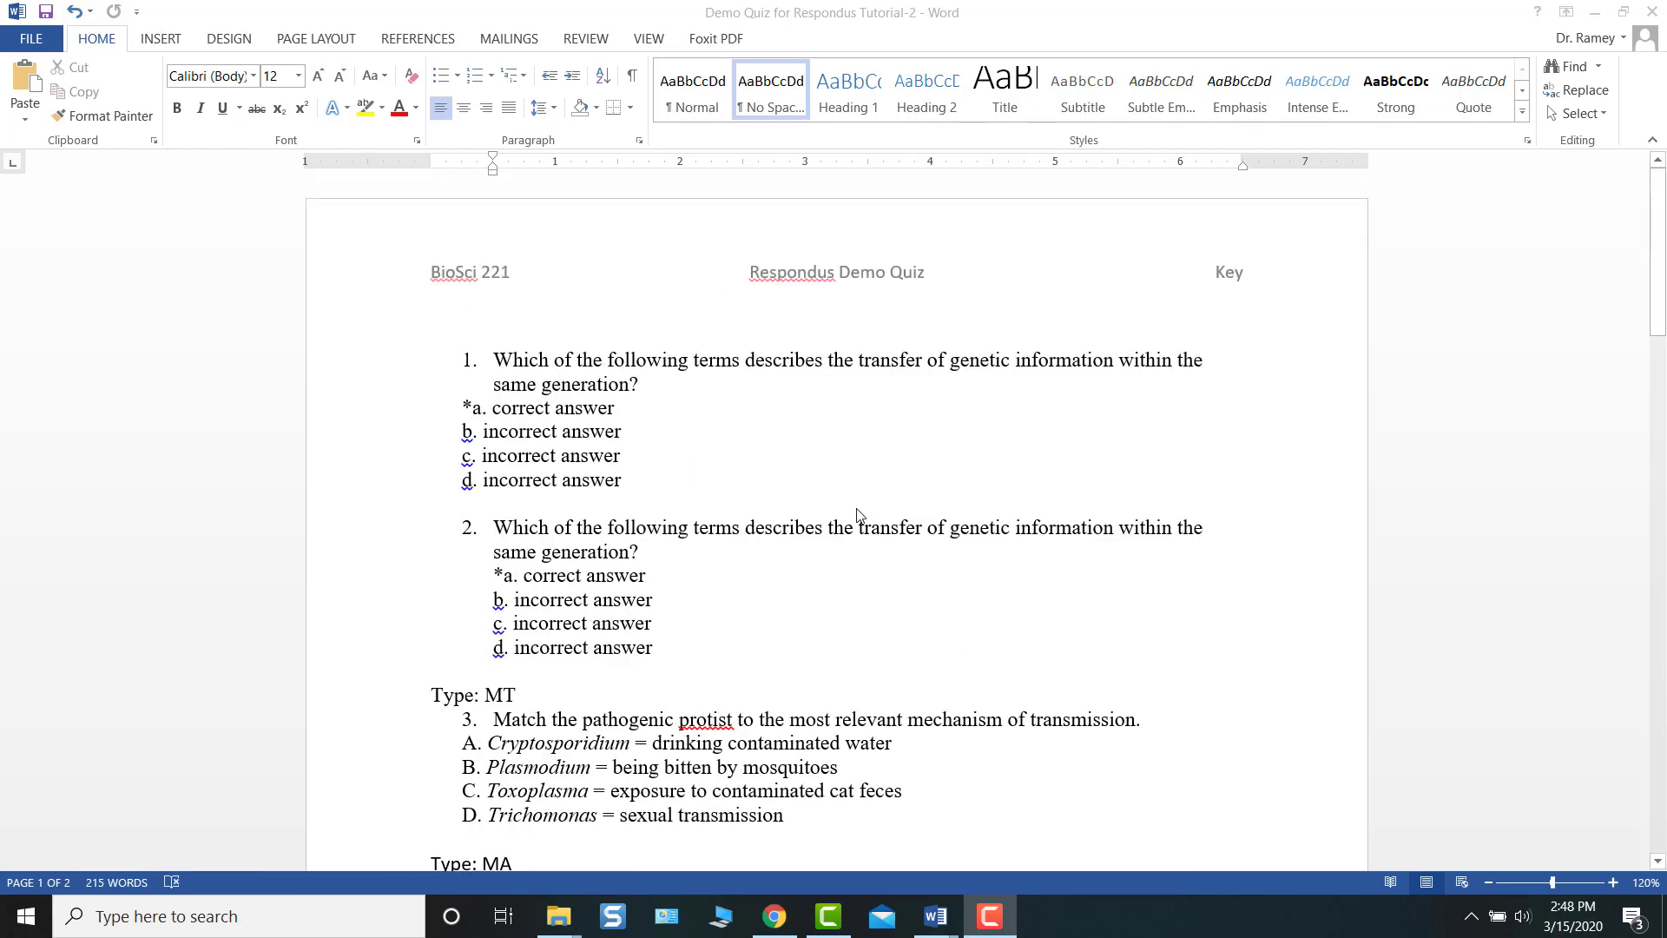
pyautogui.scroll(-3, 859, 516)
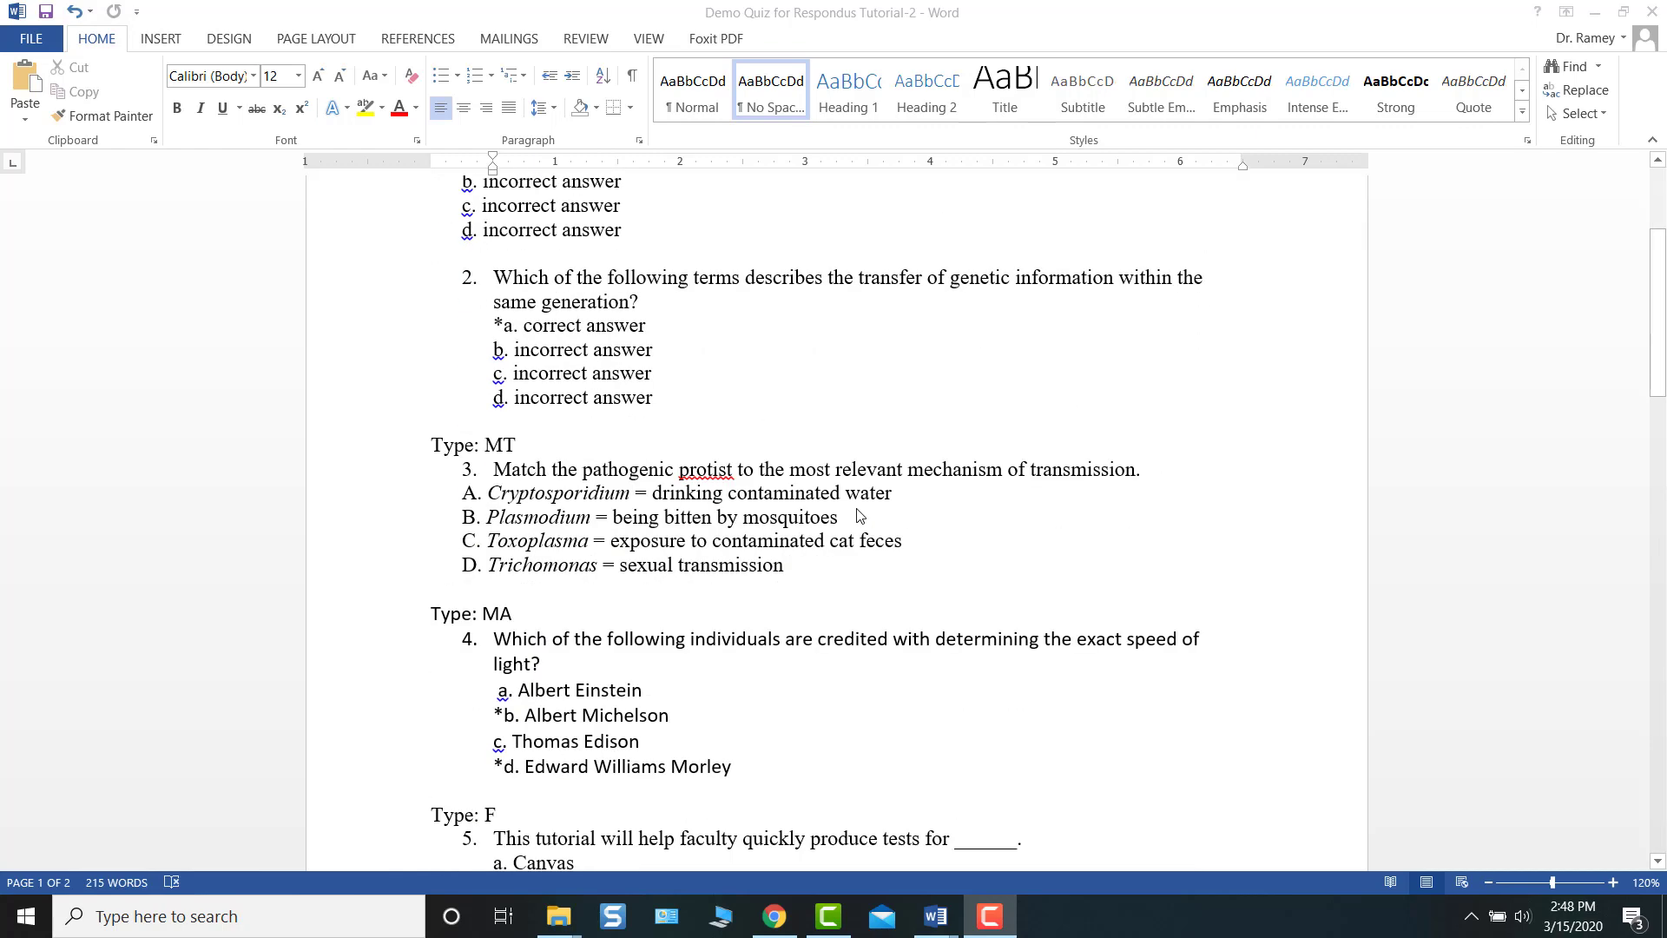
pyautogui.scroll(-8, 880, 566)
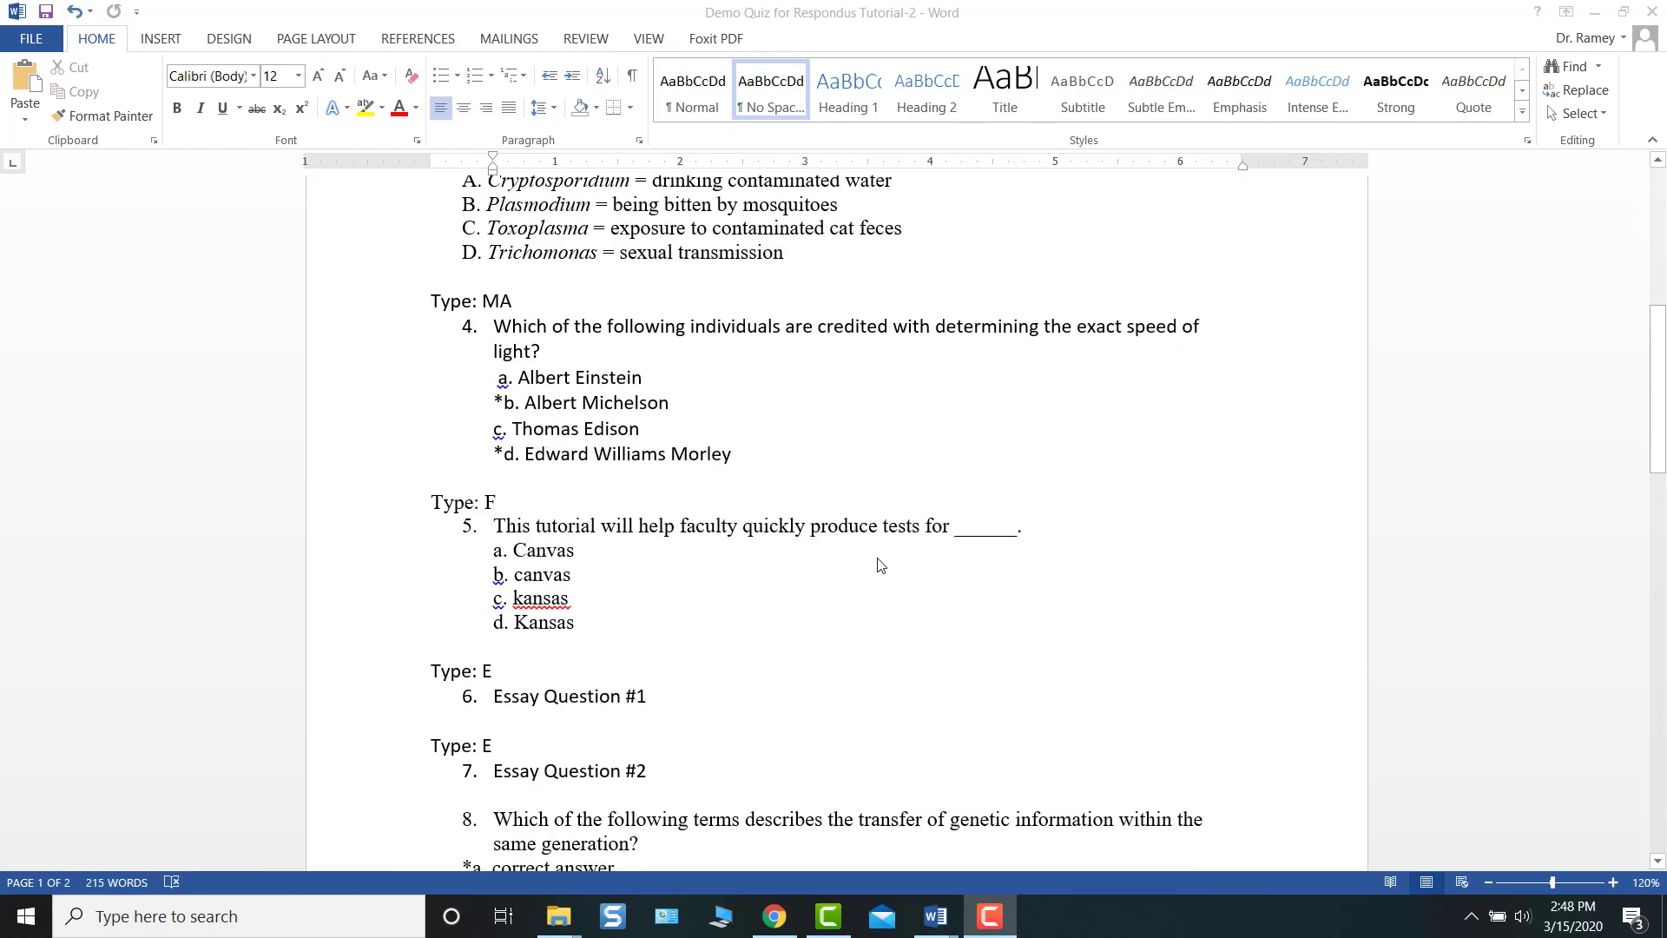
pyautogui.scroll(-3, 881, 565)
pyautogui.scroll(15, 880, 565)
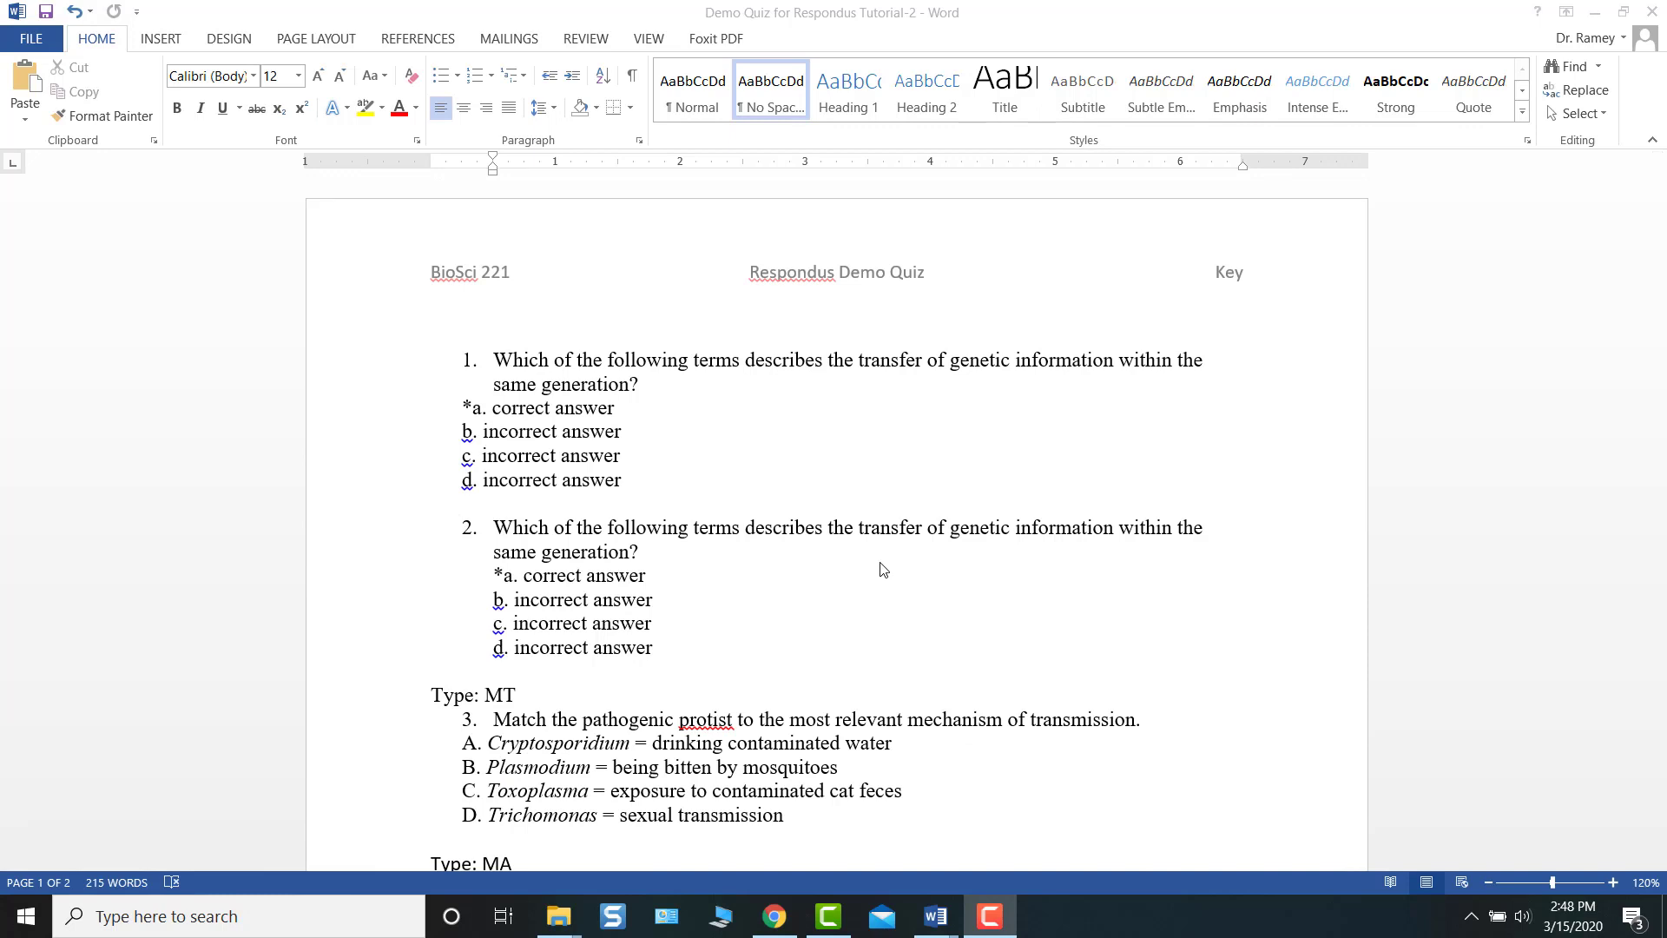
pyautogui.scroll(-2, 828, 516)
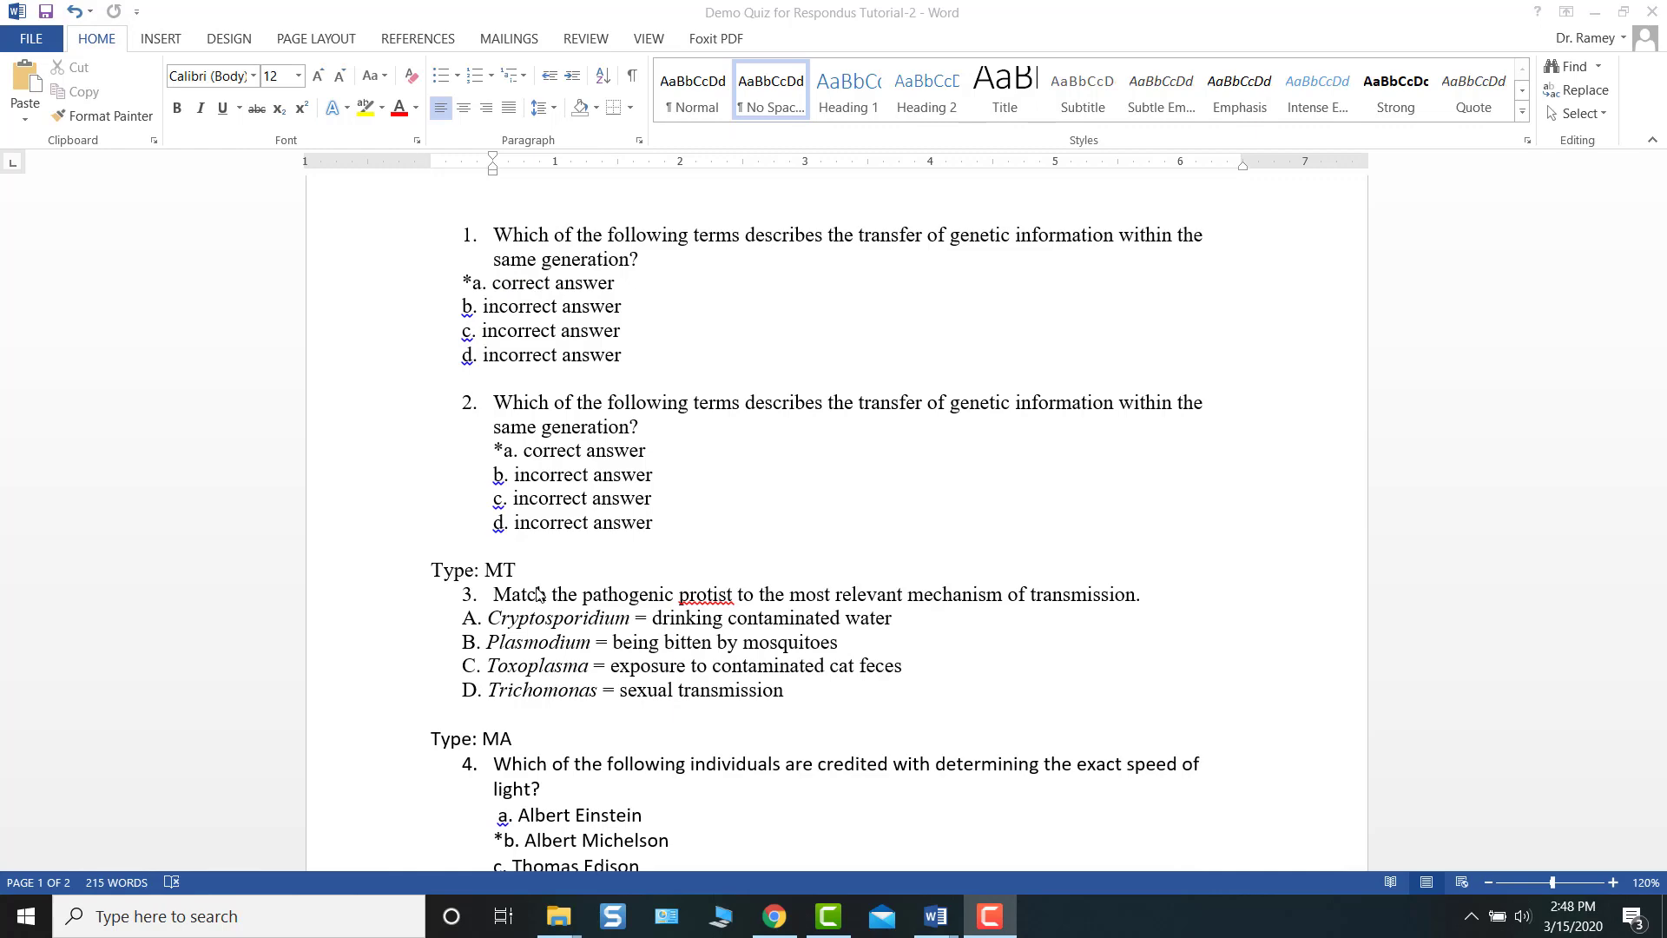
pyautogui.scroll(-6, 538, 594)
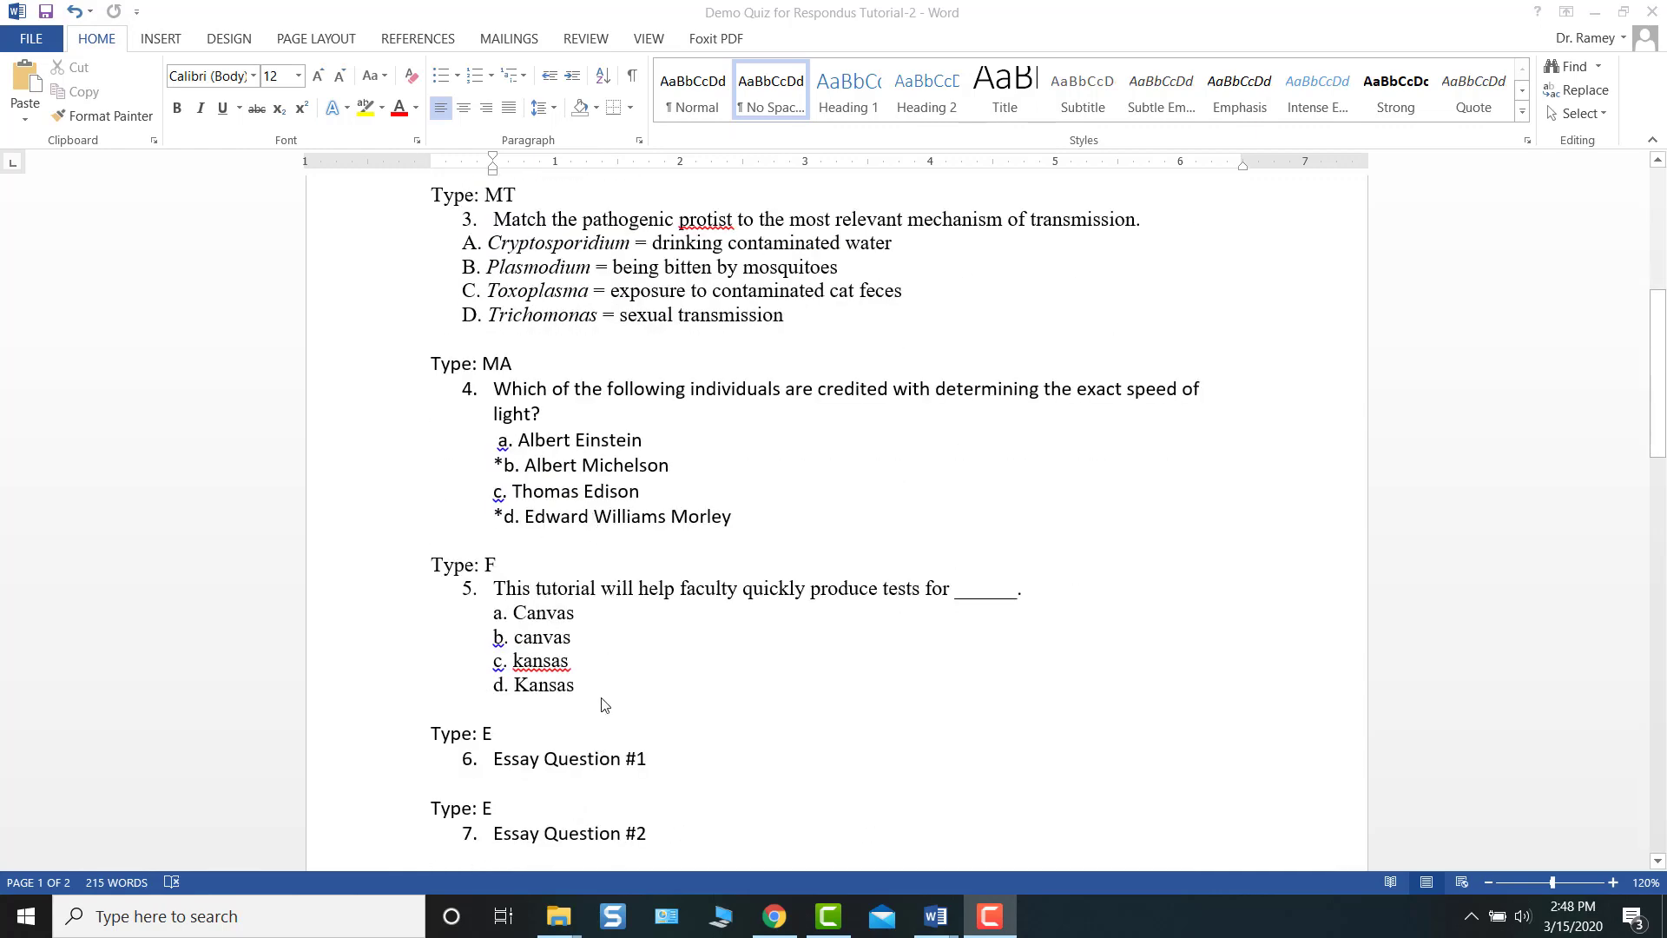
pyautogui.scroll(-2, 613, 667)
pyautogui.scroll(-2, 613, 665)
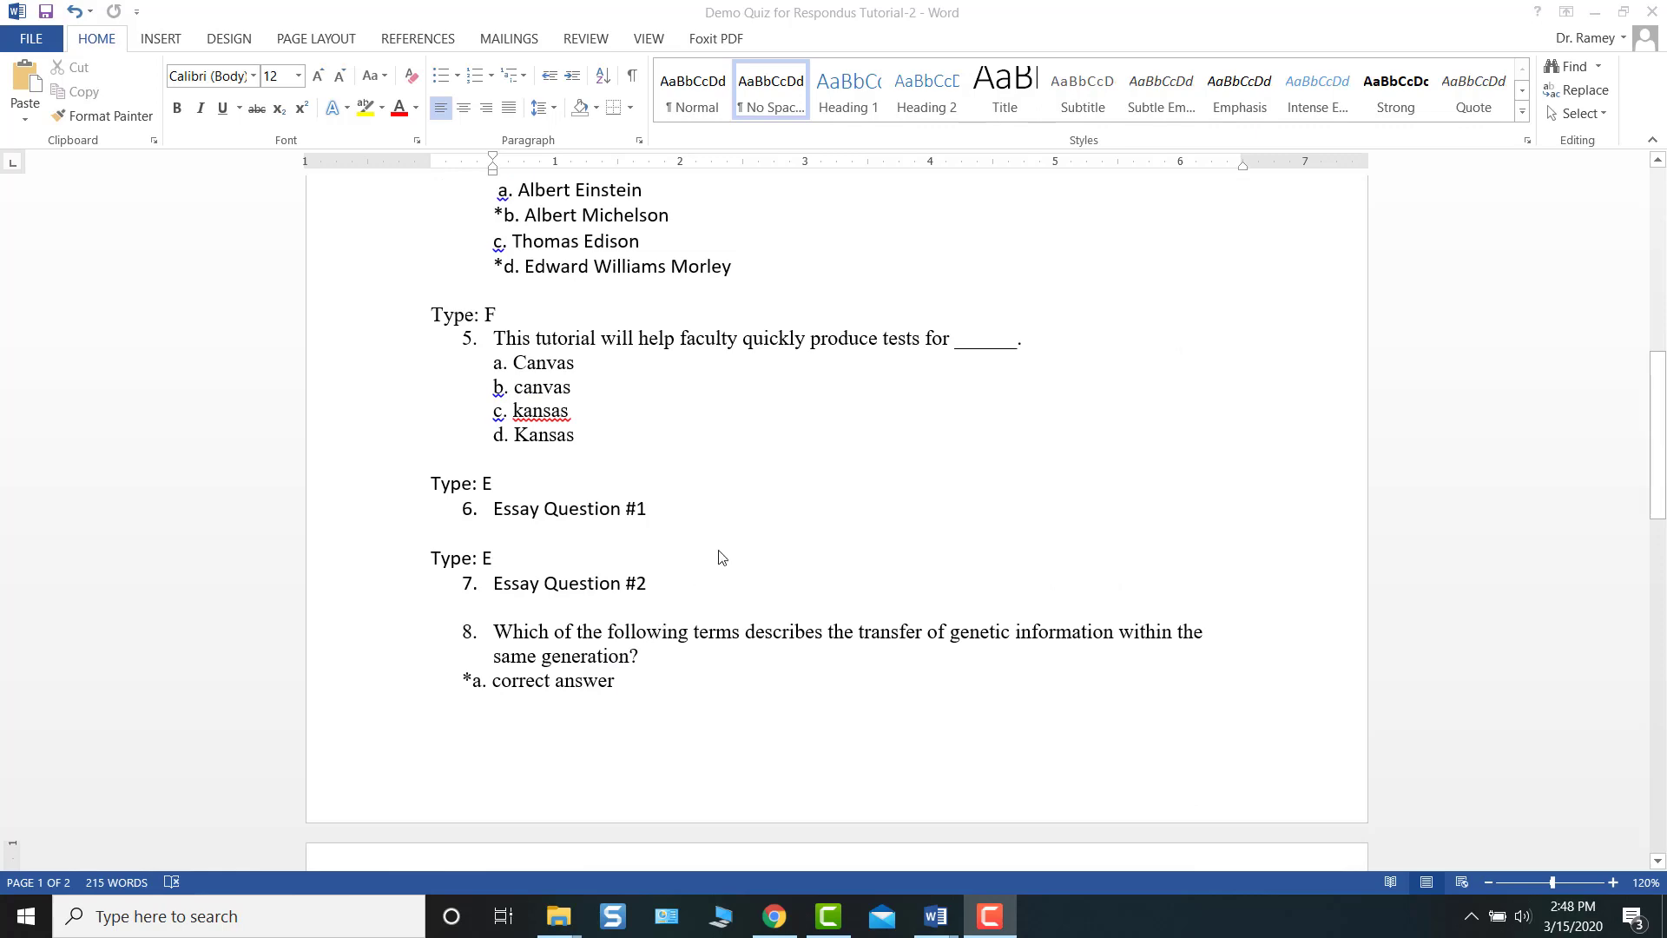
pyautogui.scroll(12, 721, 558)
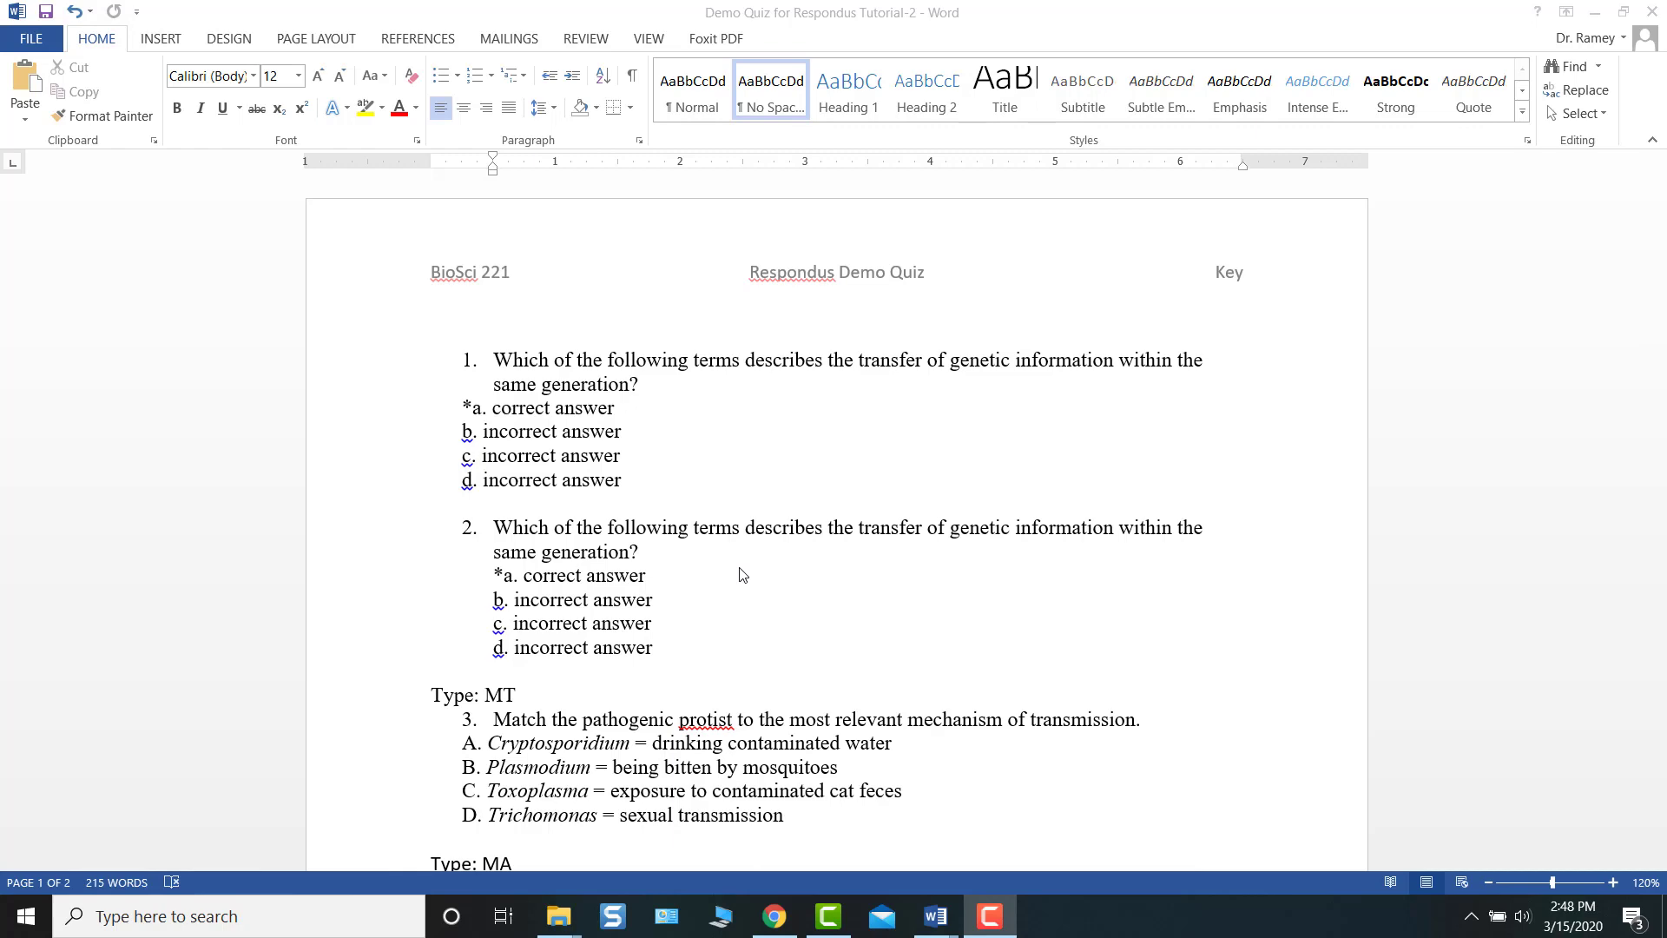
pyautogui.scroll(-6, 742, 574)
pyautogui.scroll(5, 745, 571)
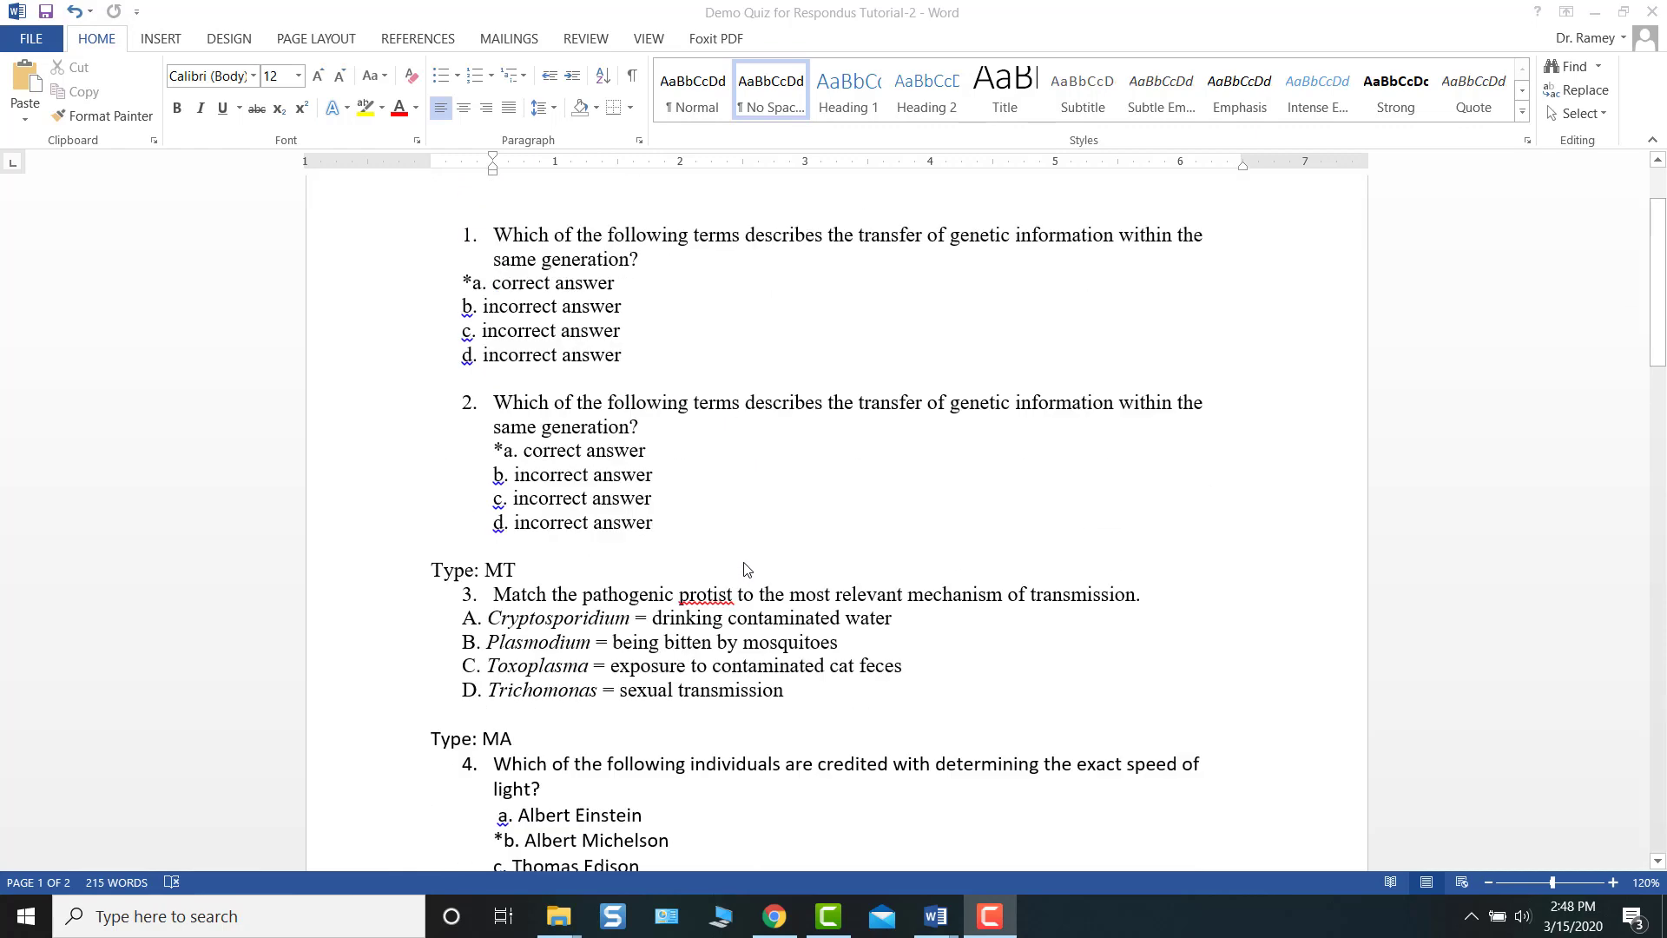
pyautogui.scroll(1, 744, 569)
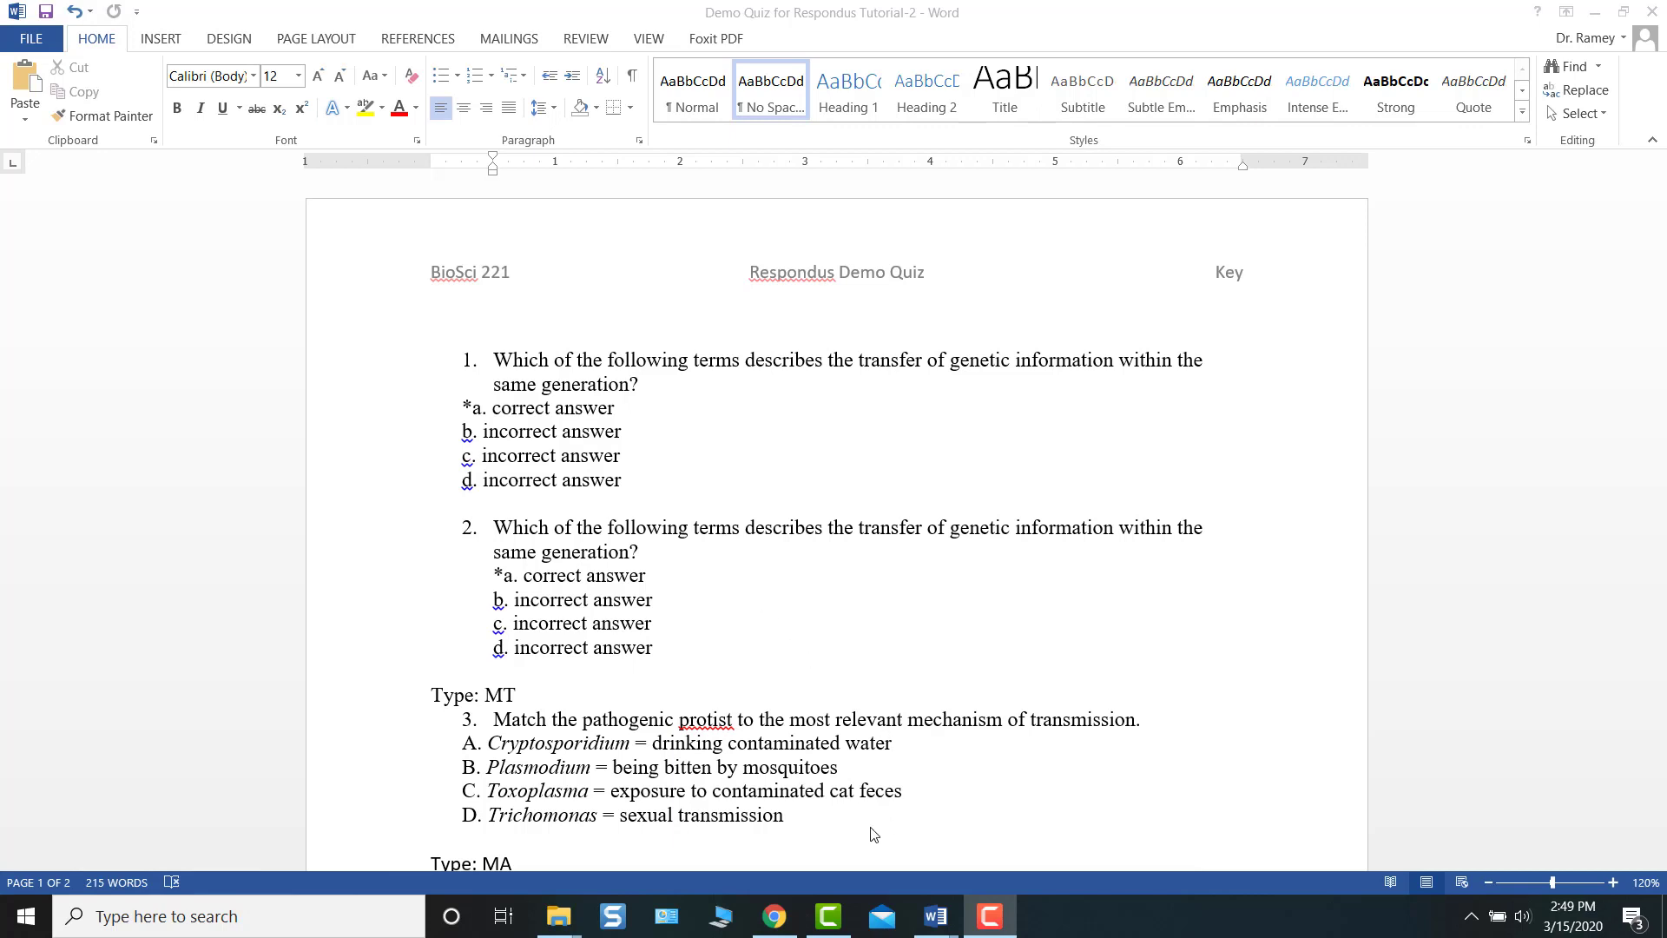
# Launch Respondus 4.0 from the desktop and begin a question import with Microsoft Word 2007 (DOCX) as the file type
pyautogui.click(1665, 917)
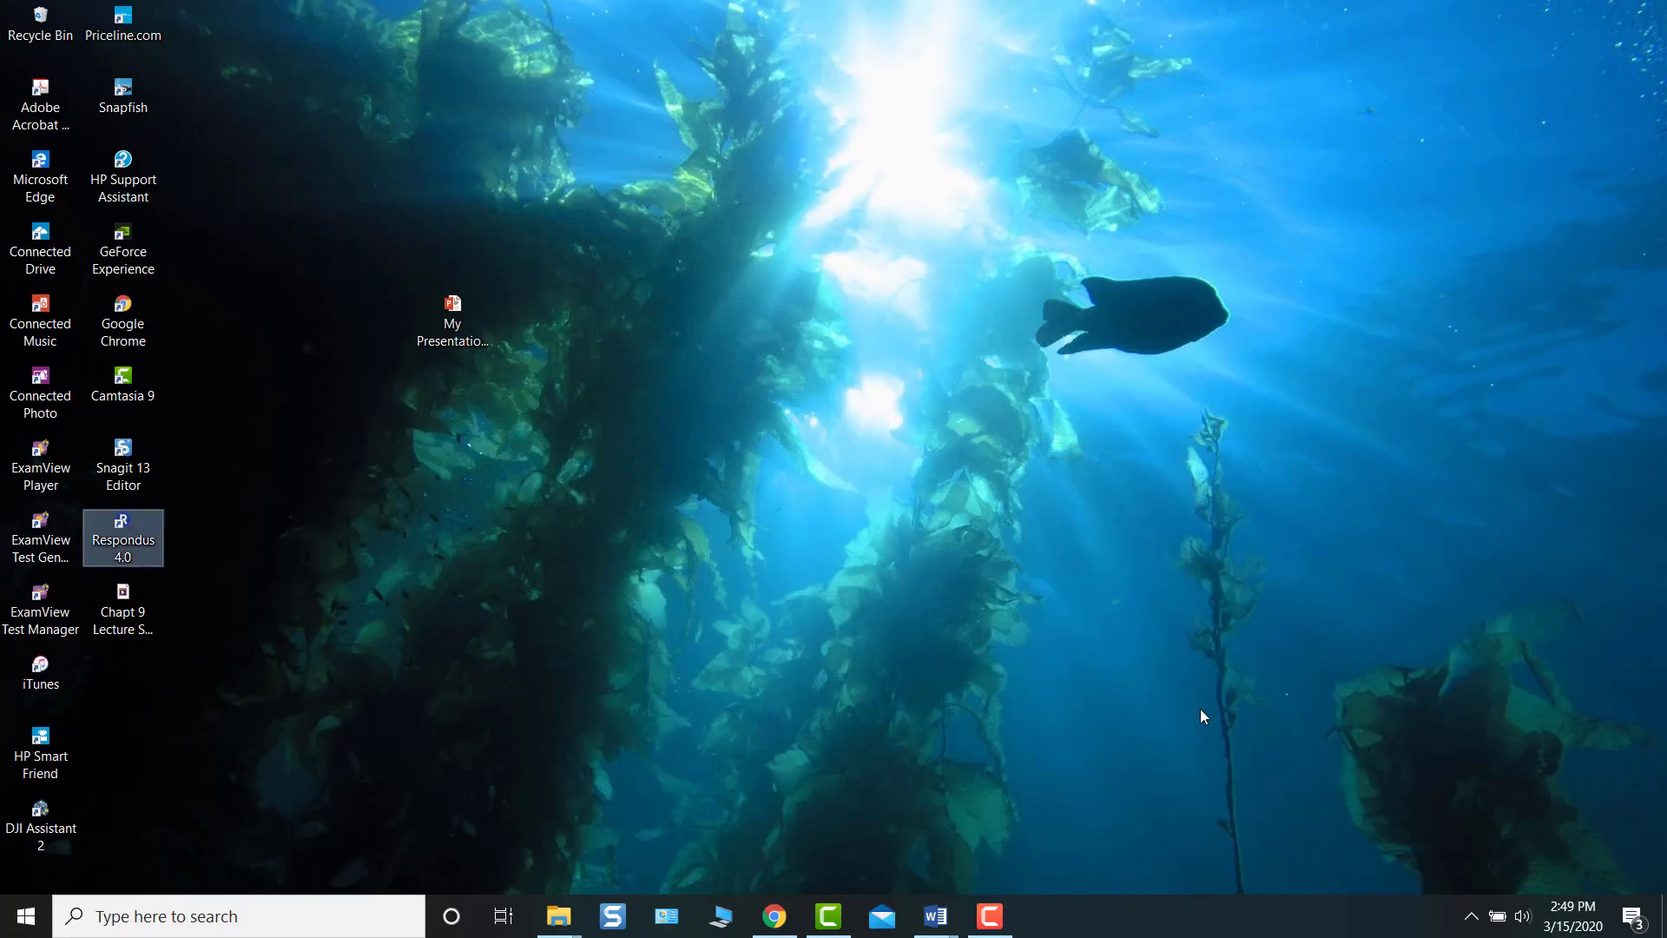
pyautogui.doubleClick(138, 540)
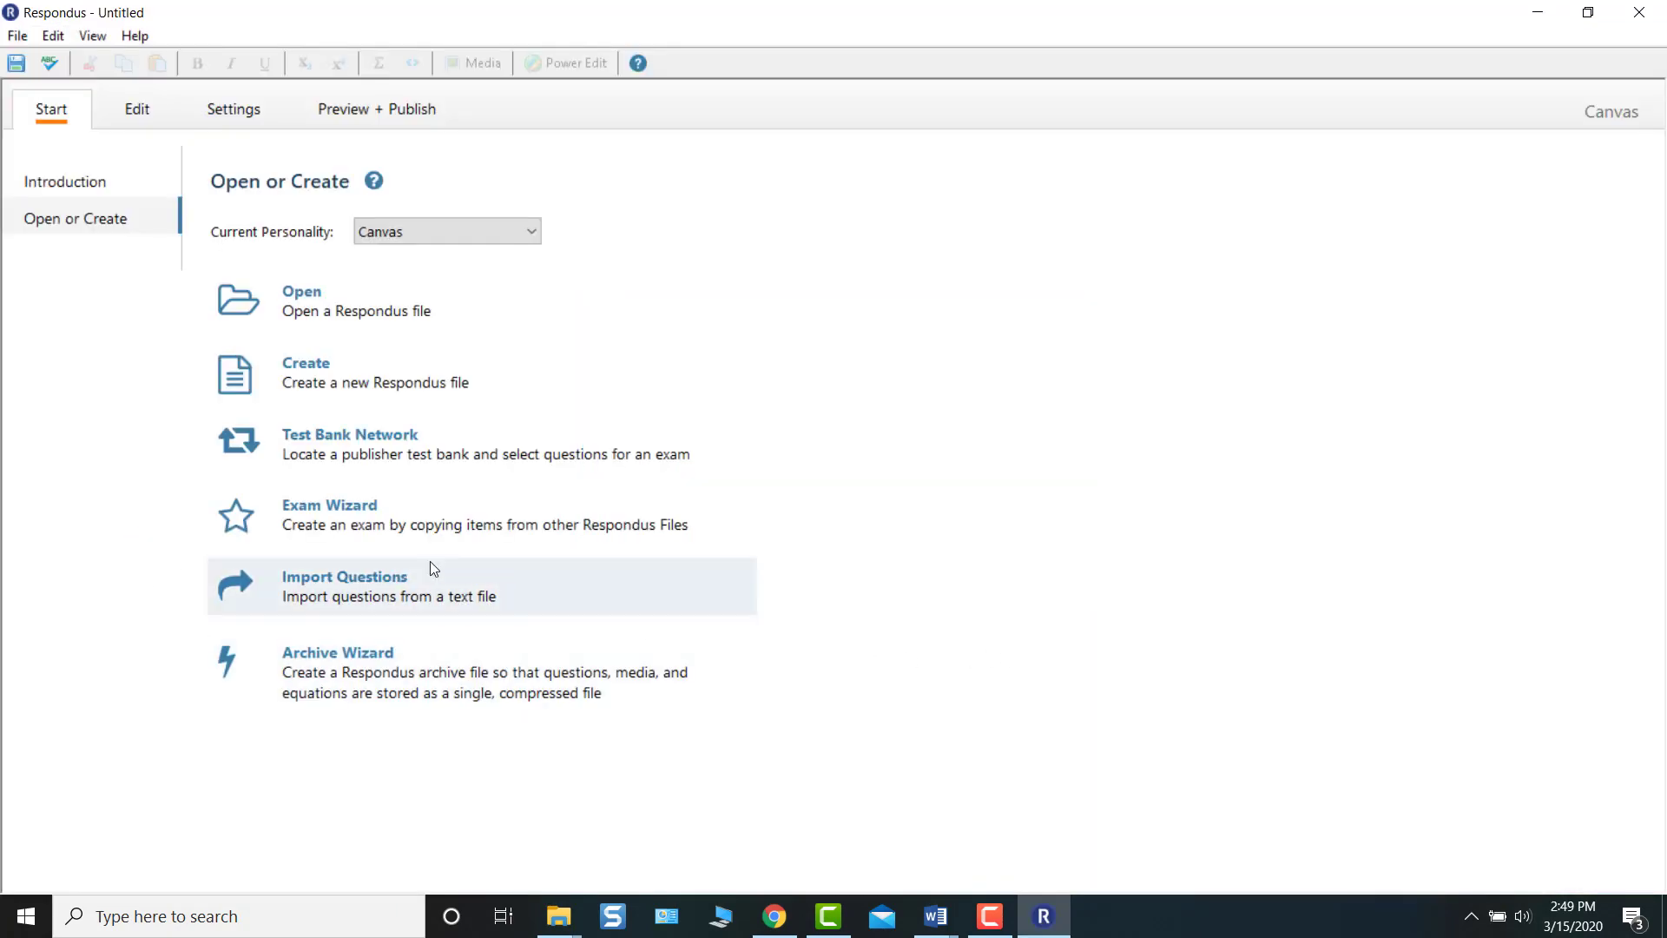
pyautogui.click(351, 569)
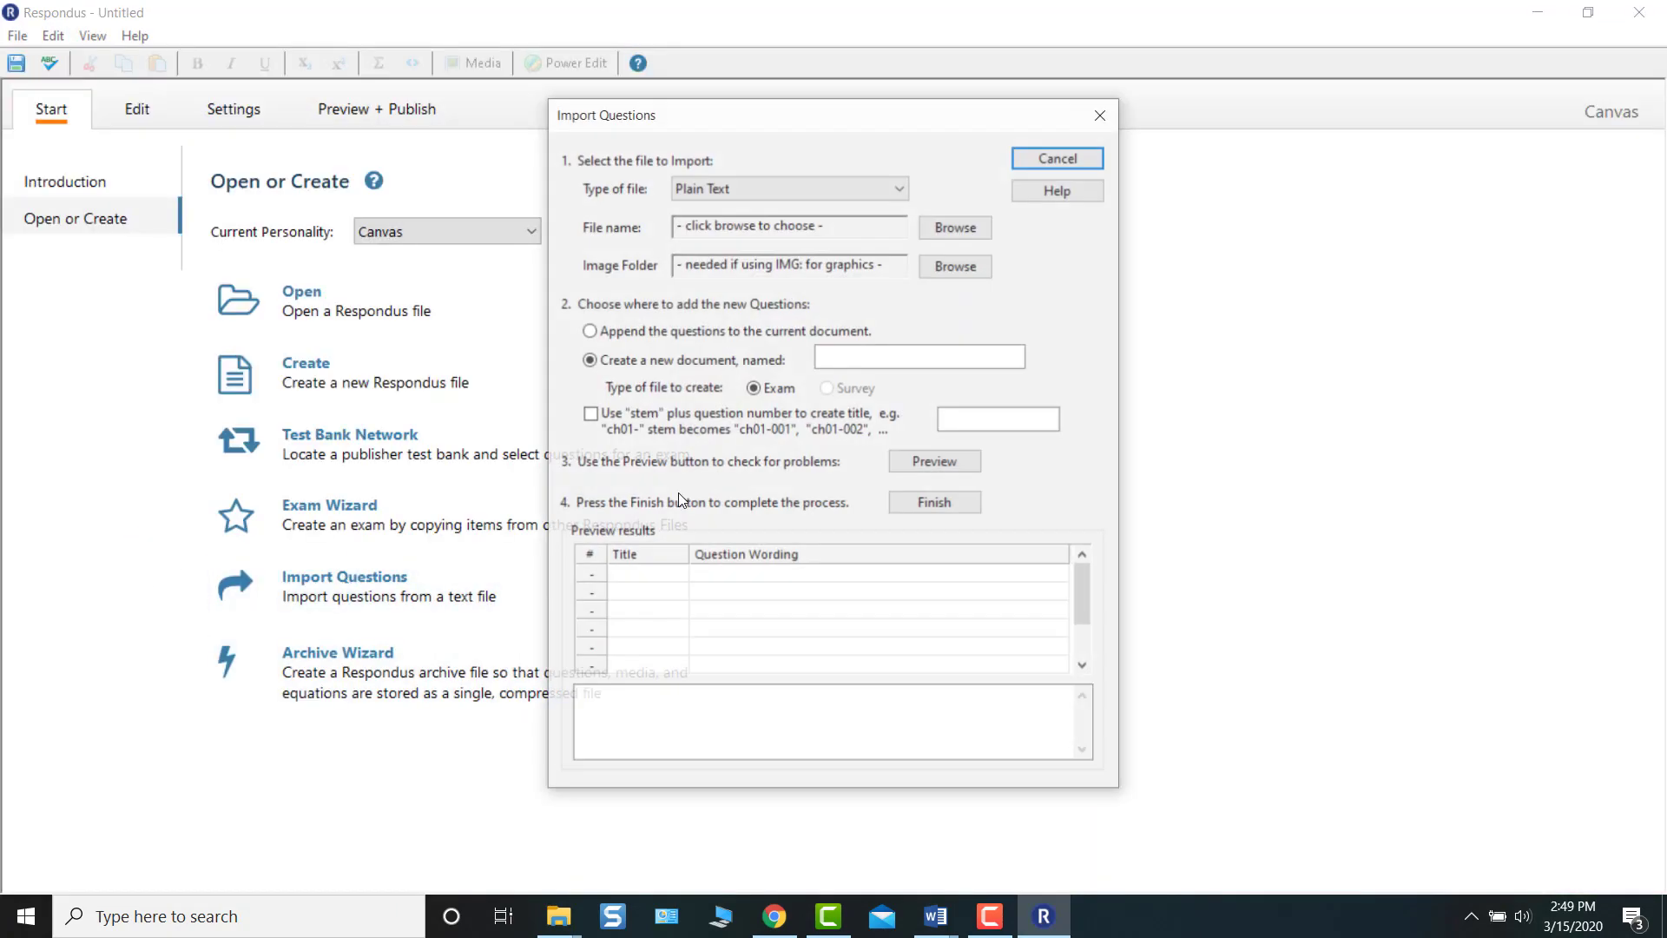
pyautogui.click(899, 189)
pyautogui.click(854, 258)
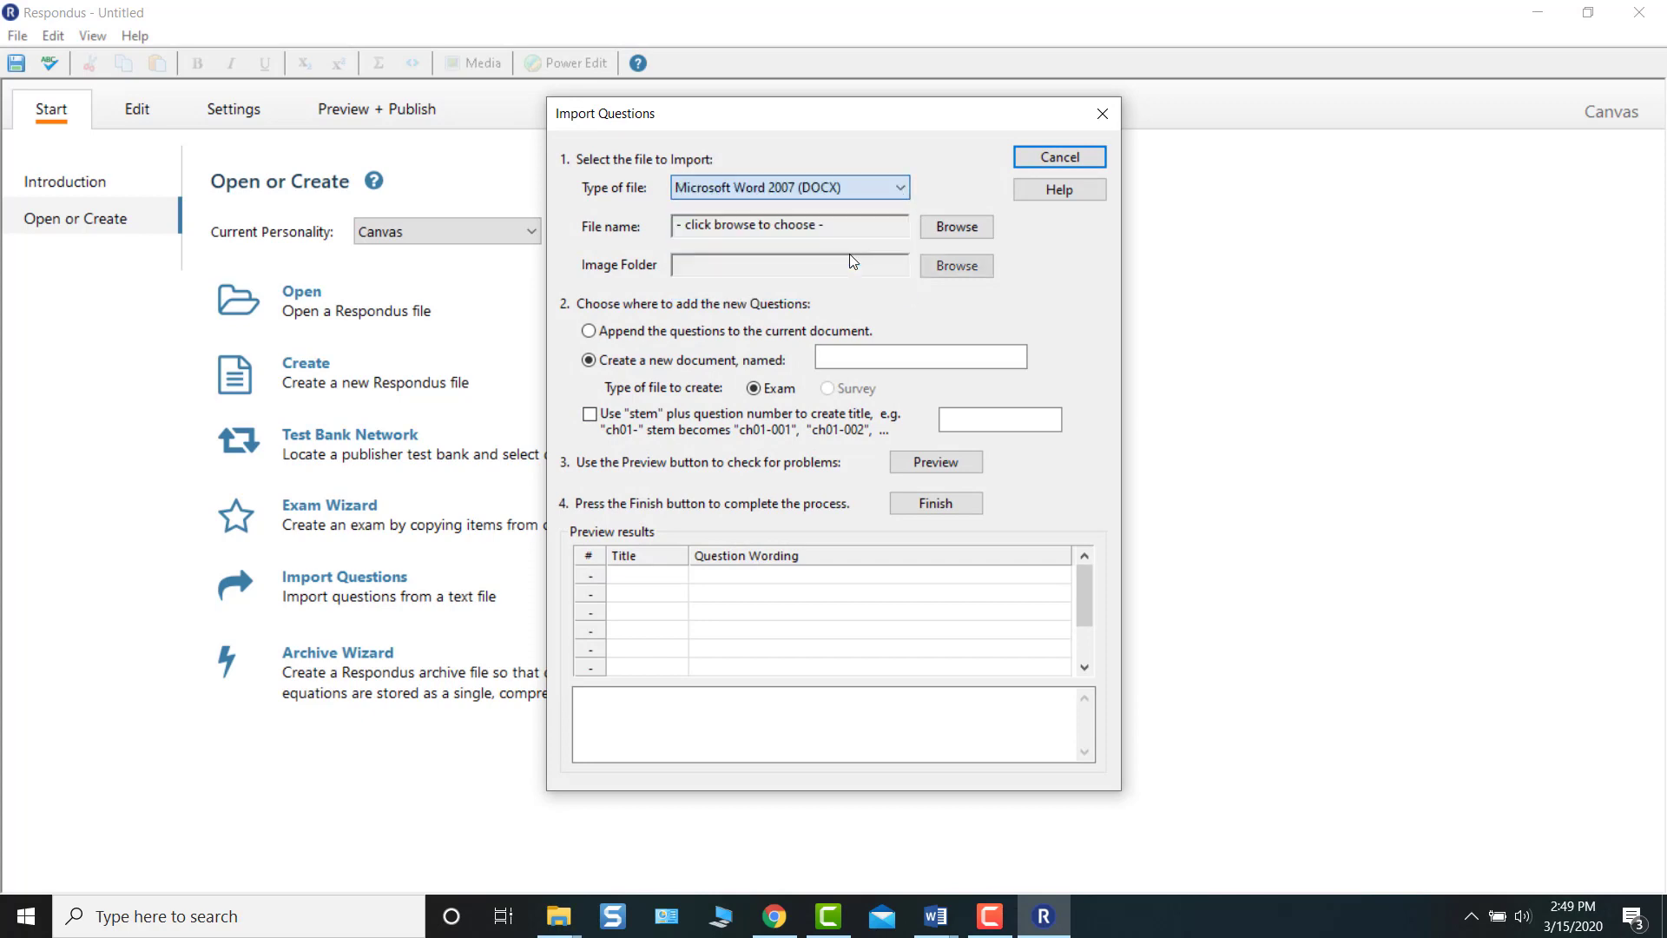
# Choose "Demo Quiz for Respondus Tutorial-2" from the Custom Question Banks folder as the import file, copying its name along the way
pyautogui.click(938, 226)
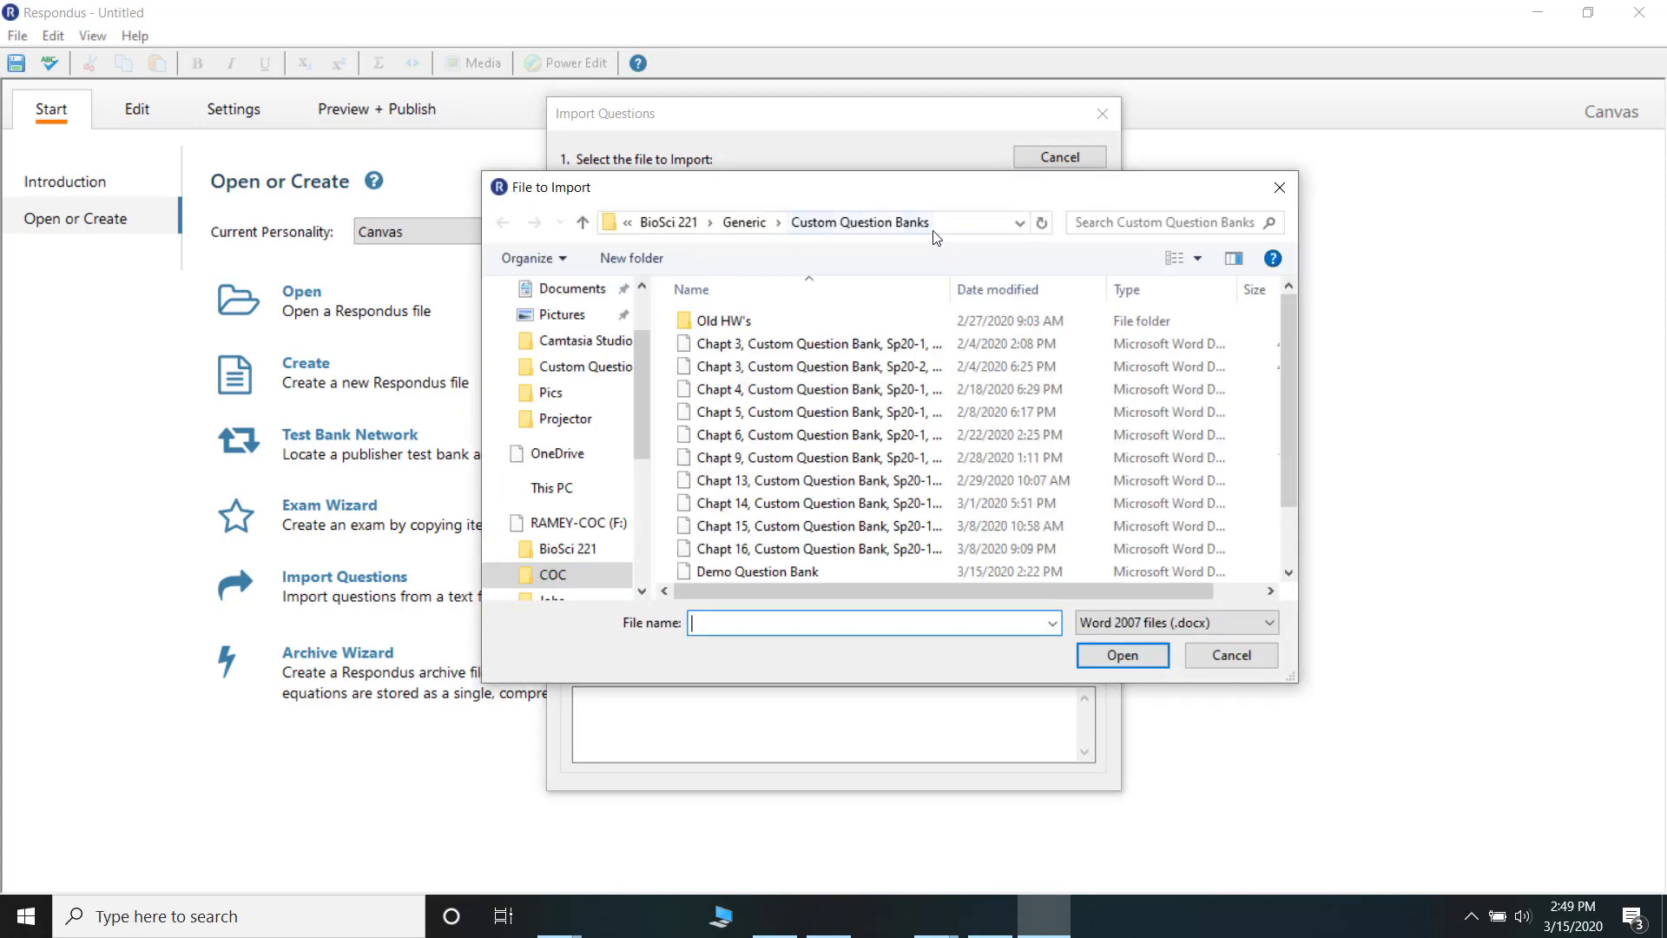
pyautogui.scroll(-1, 851, 464)
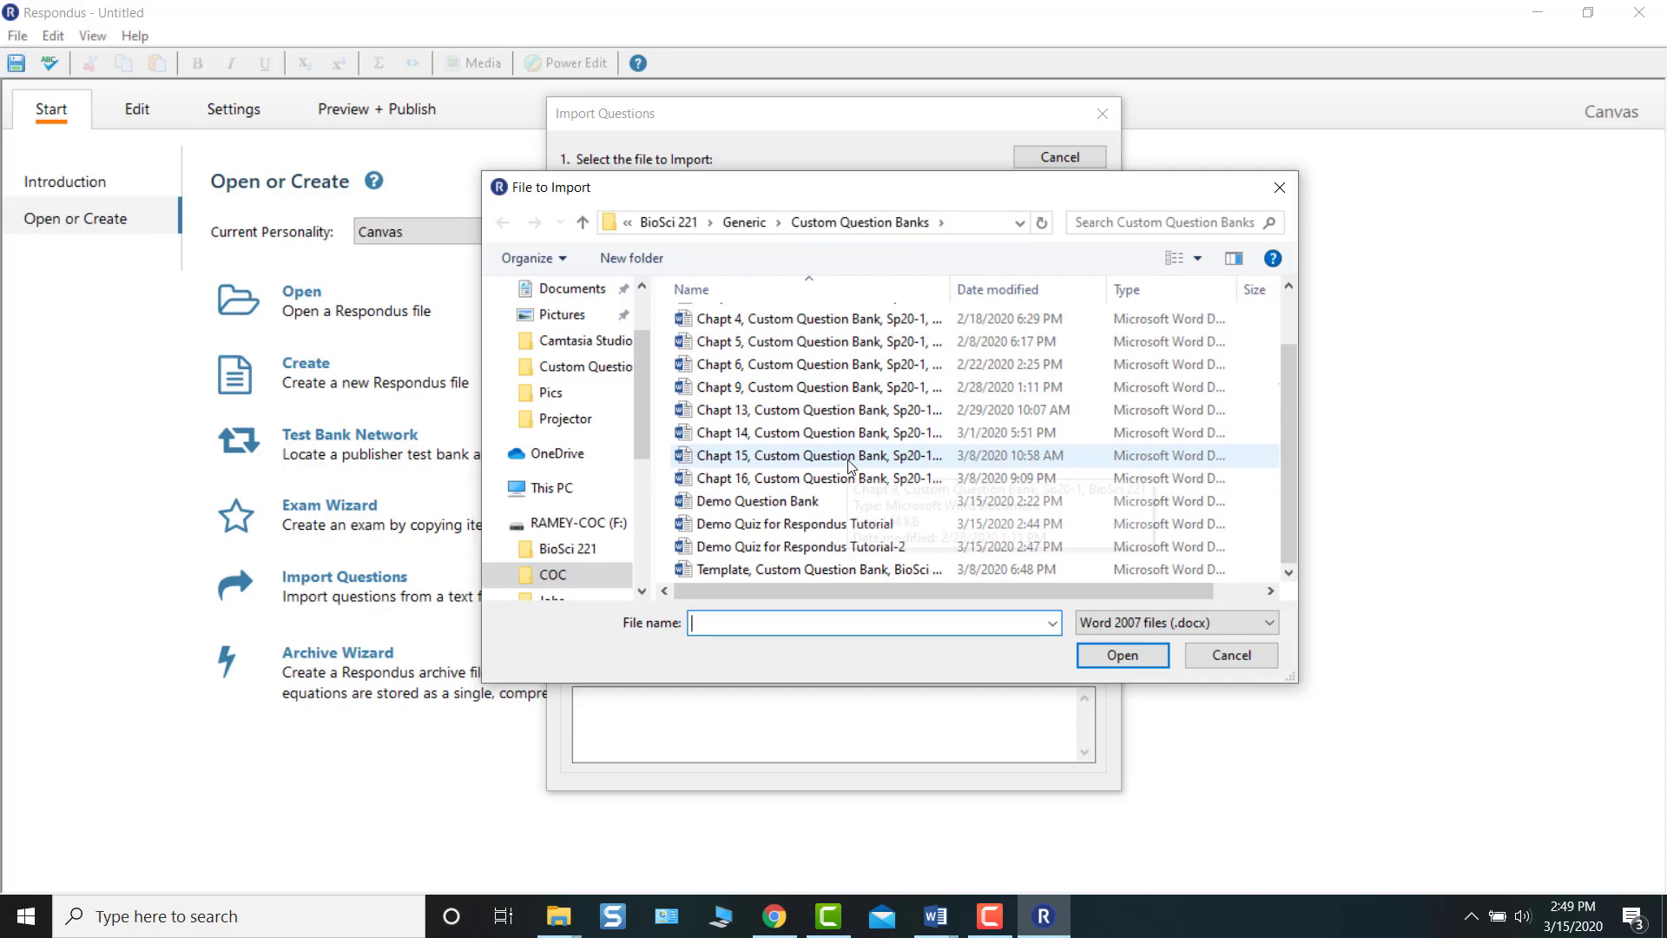
pyautogui.click(851, 556)
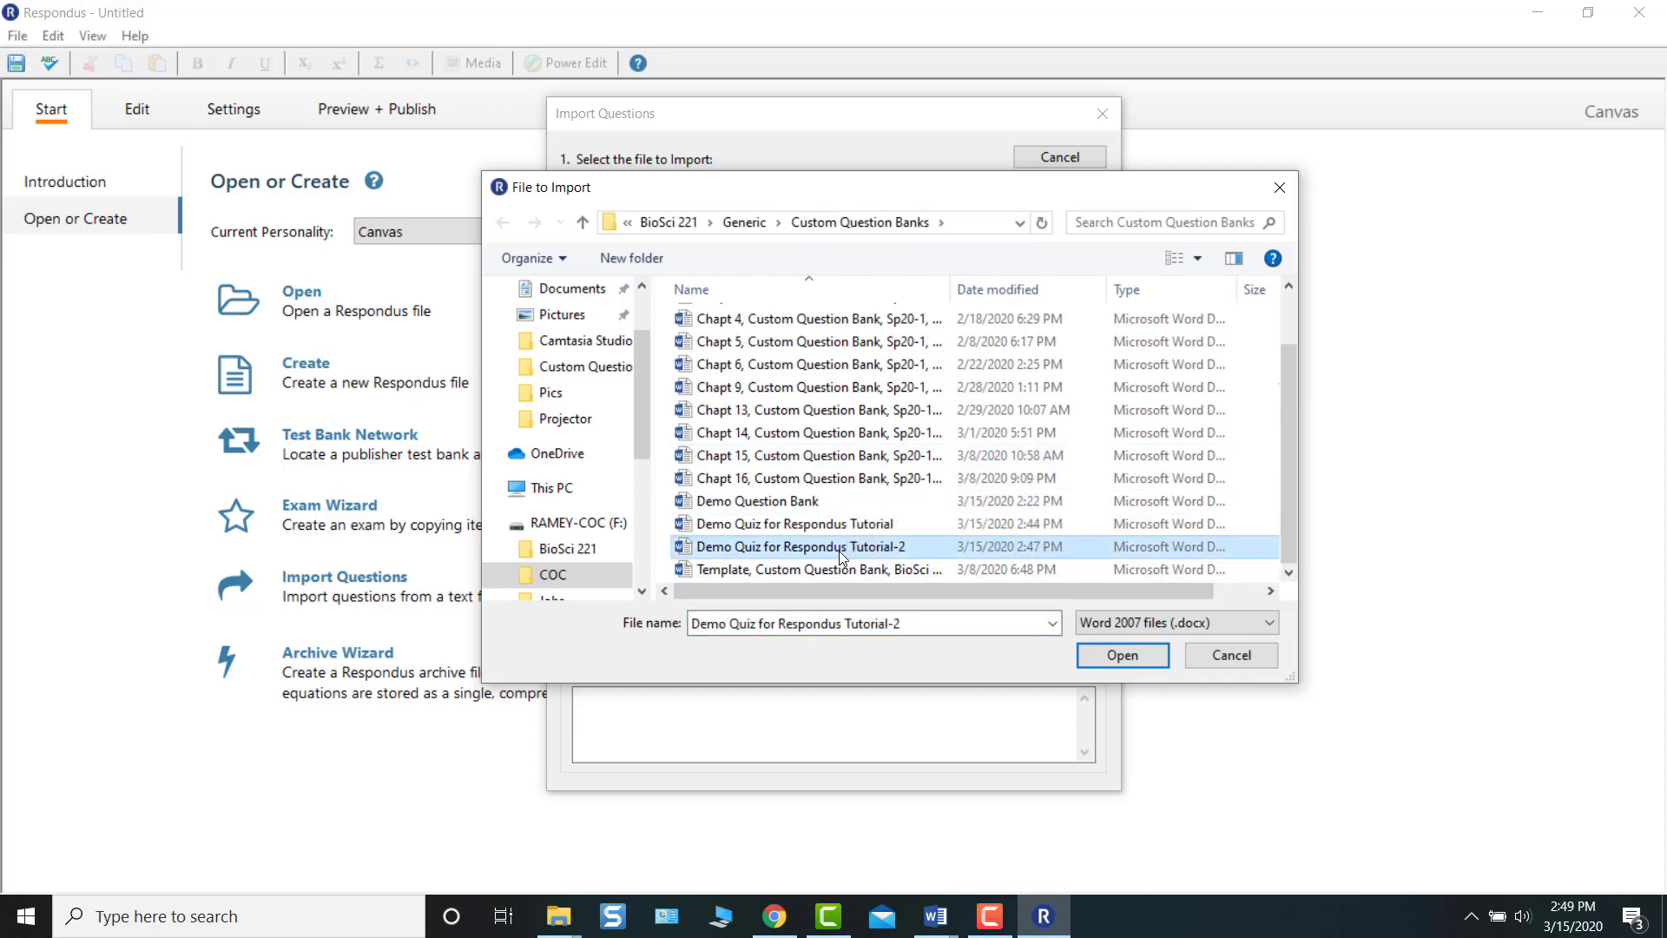
pyautogui.click(841, 557)
pyautogui.hotkey('ctrl', 'c')
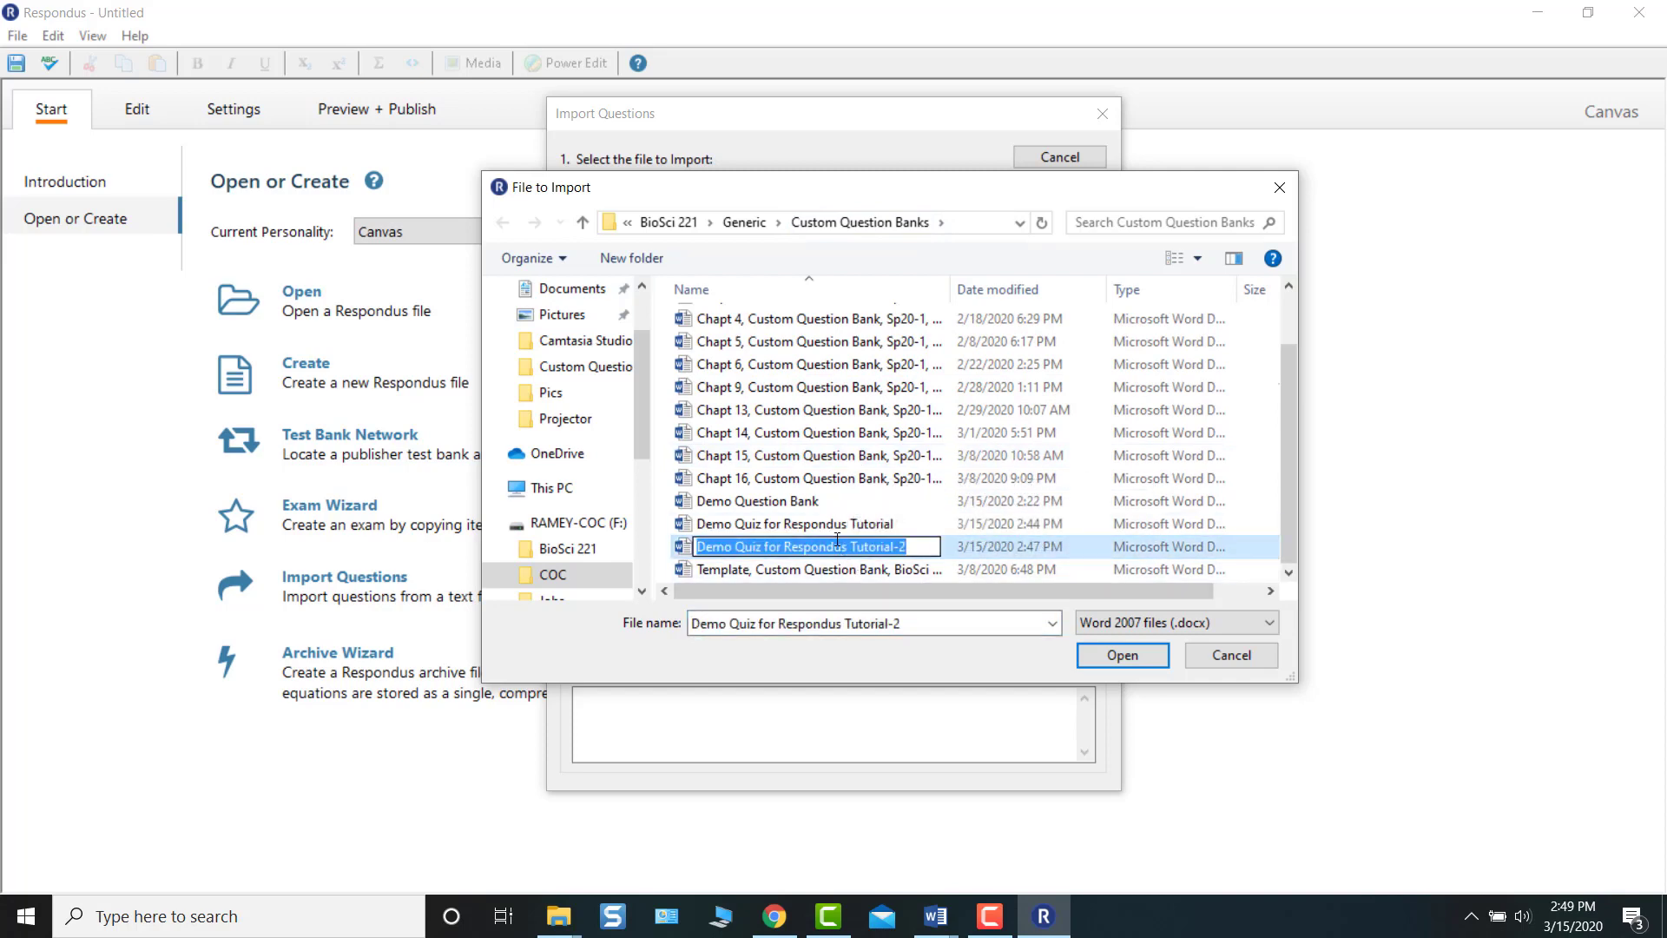
pyautogui.click(835, 529)
pyautogui.click(832, 548)
pyautogui.click(1100, 665)
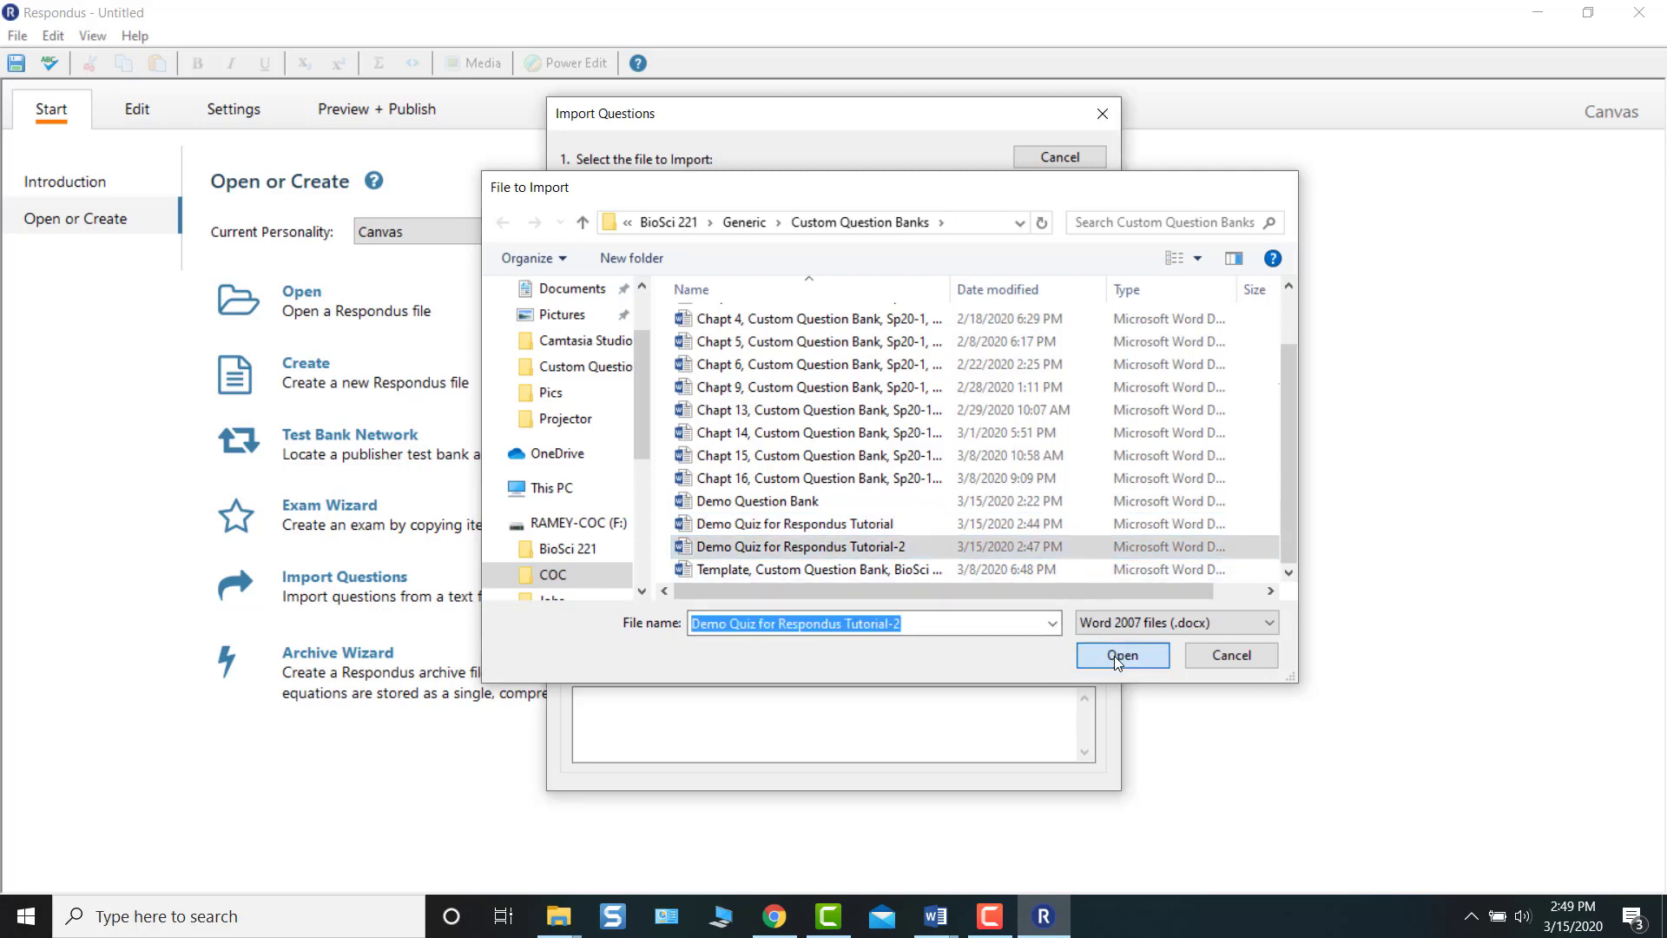
# Name the new document "Demo Quiz for Respondus Tutorial-2" and enable question titles built from the stem "Ch02-"
pyautogui.click(909, 353)
pyautogui.hotkey('ctrl', 'v')
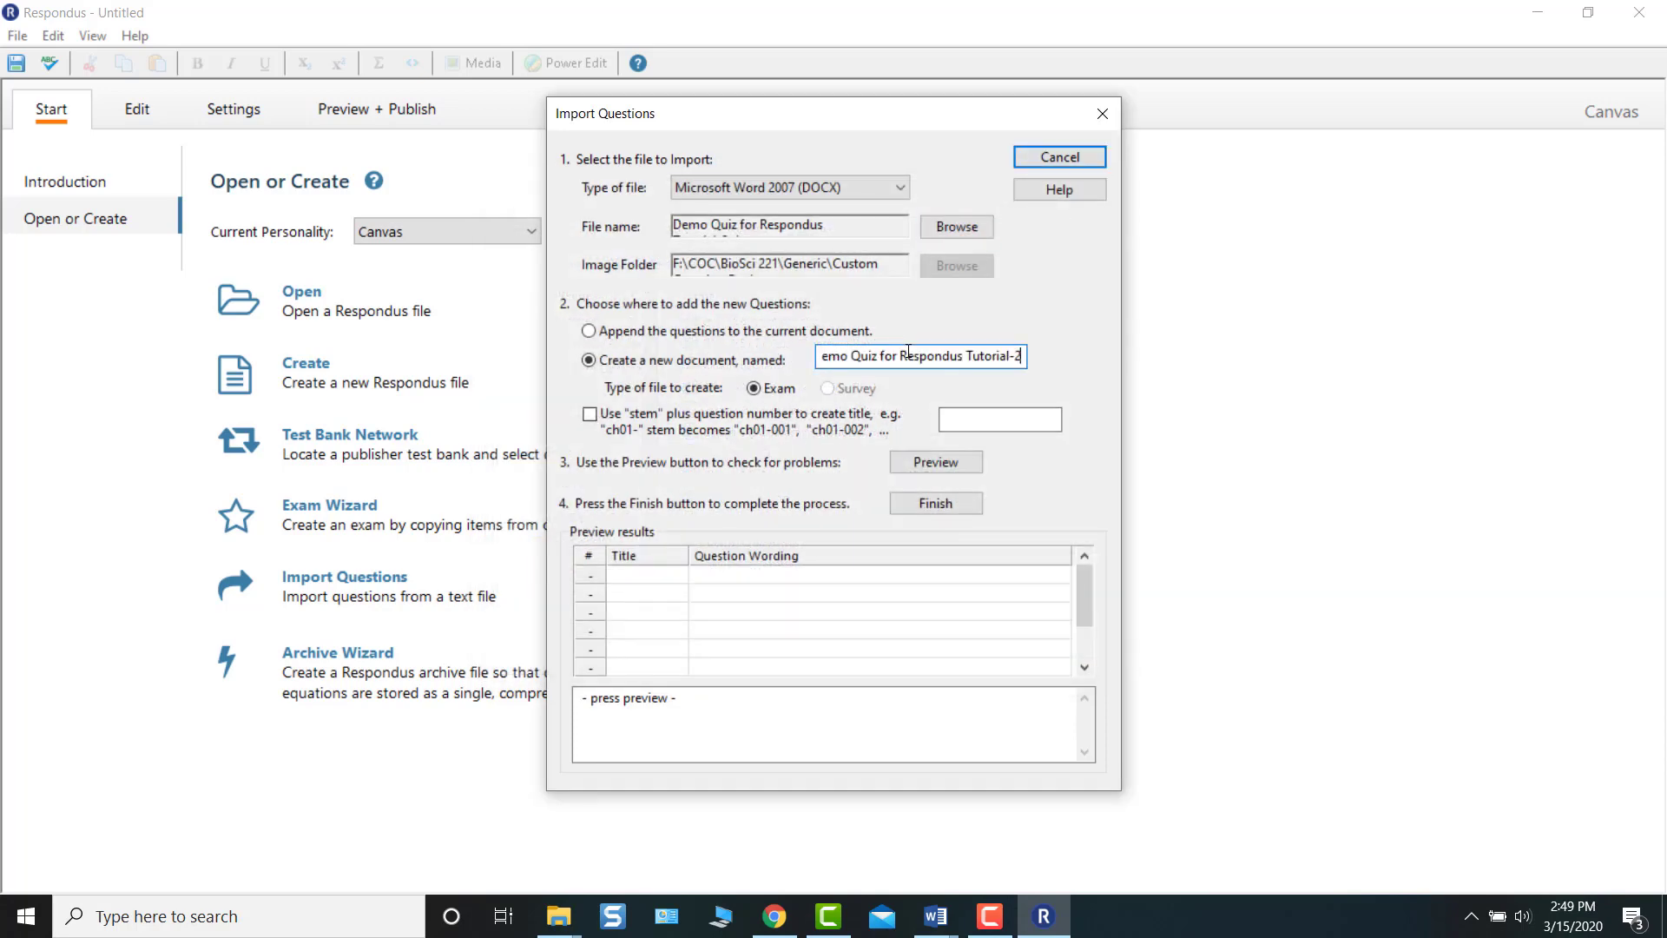
pyautogui.click(590, 415)
pyautogui.click(950, 422)
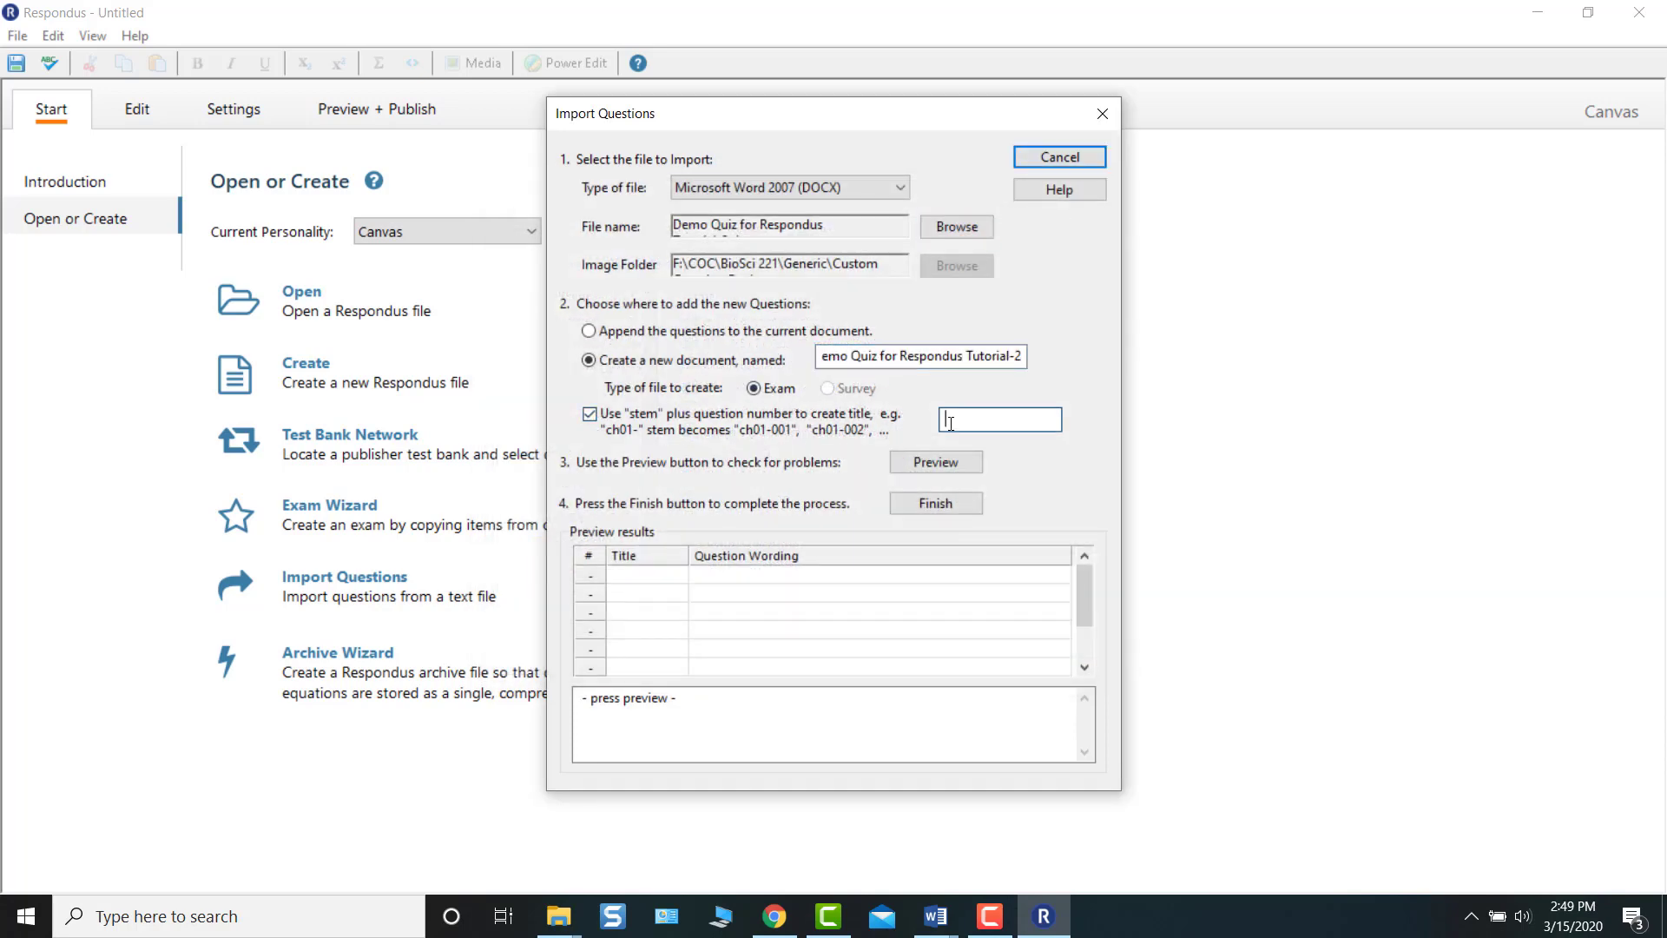
pyautogui.write('Ch02-')
# Preview the questions for problems, then complete the import and dismiss the save notice
pyautogui.click(935, 459)
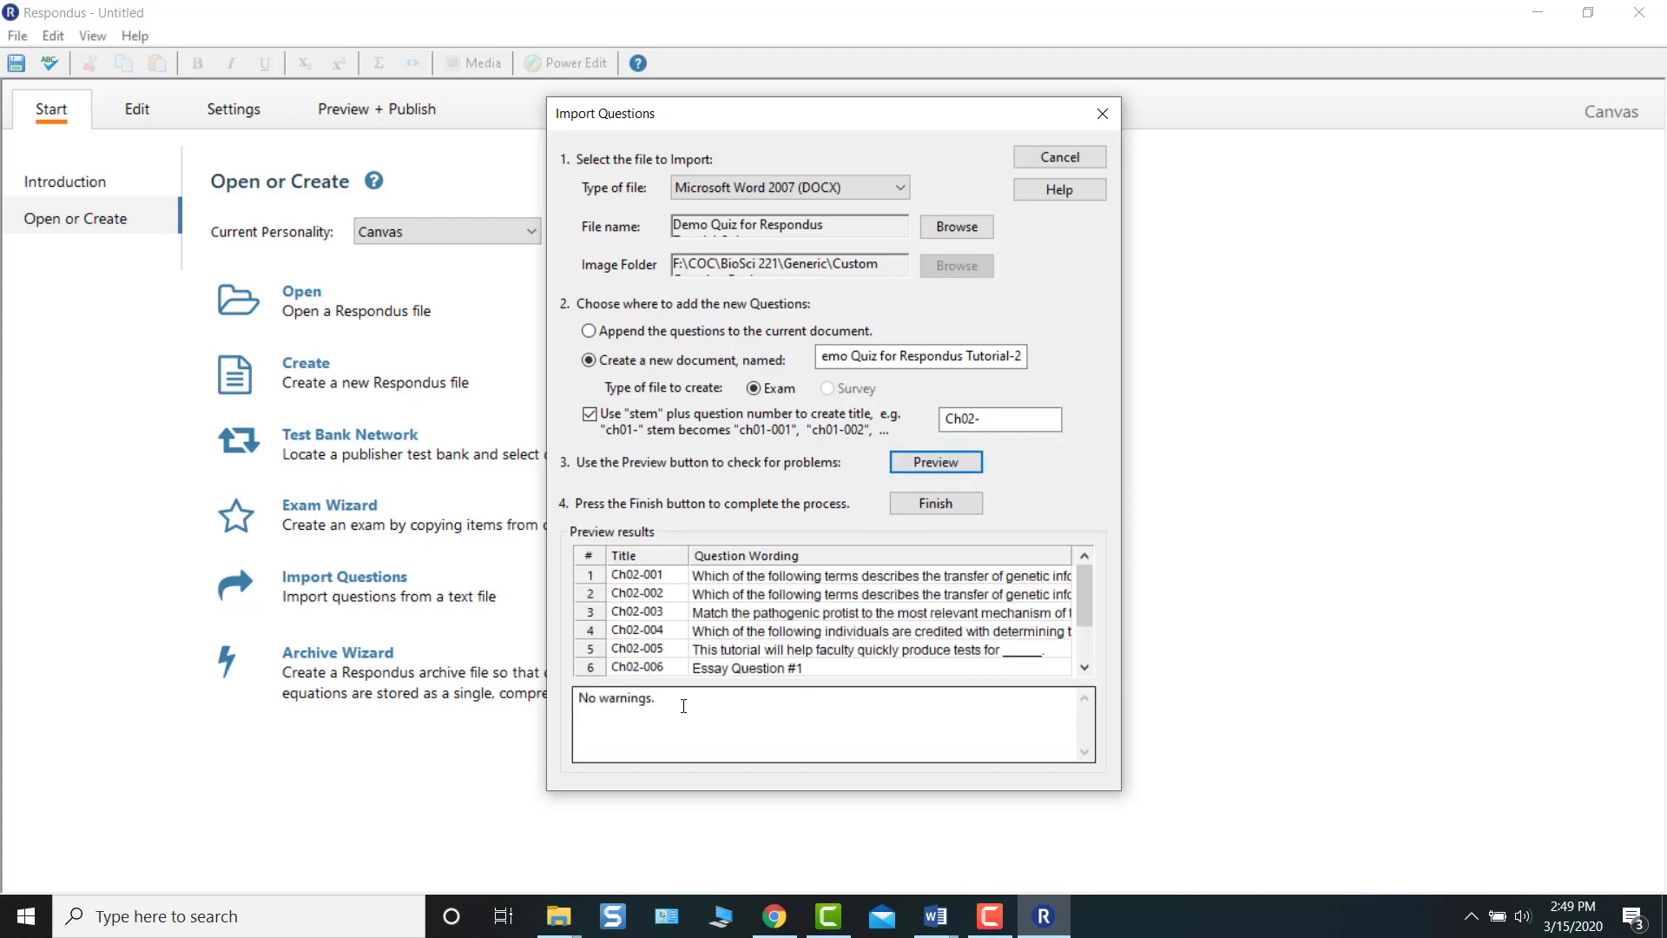
pyautogui.click(938, 508)
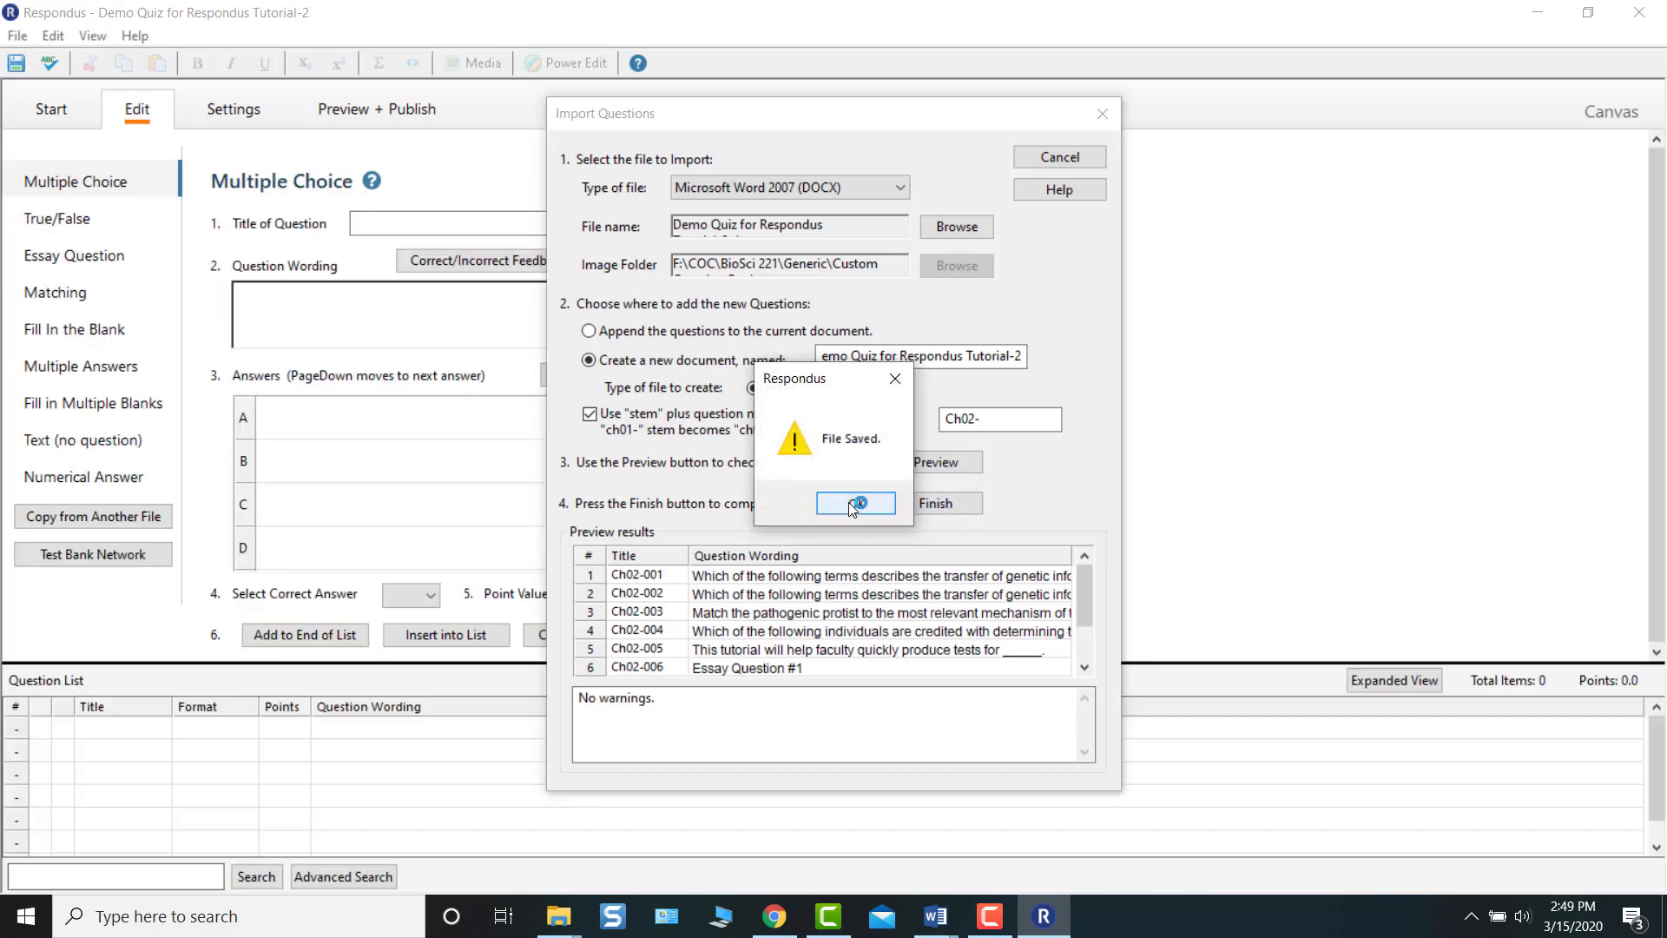
pyautogui.click(855, 506)
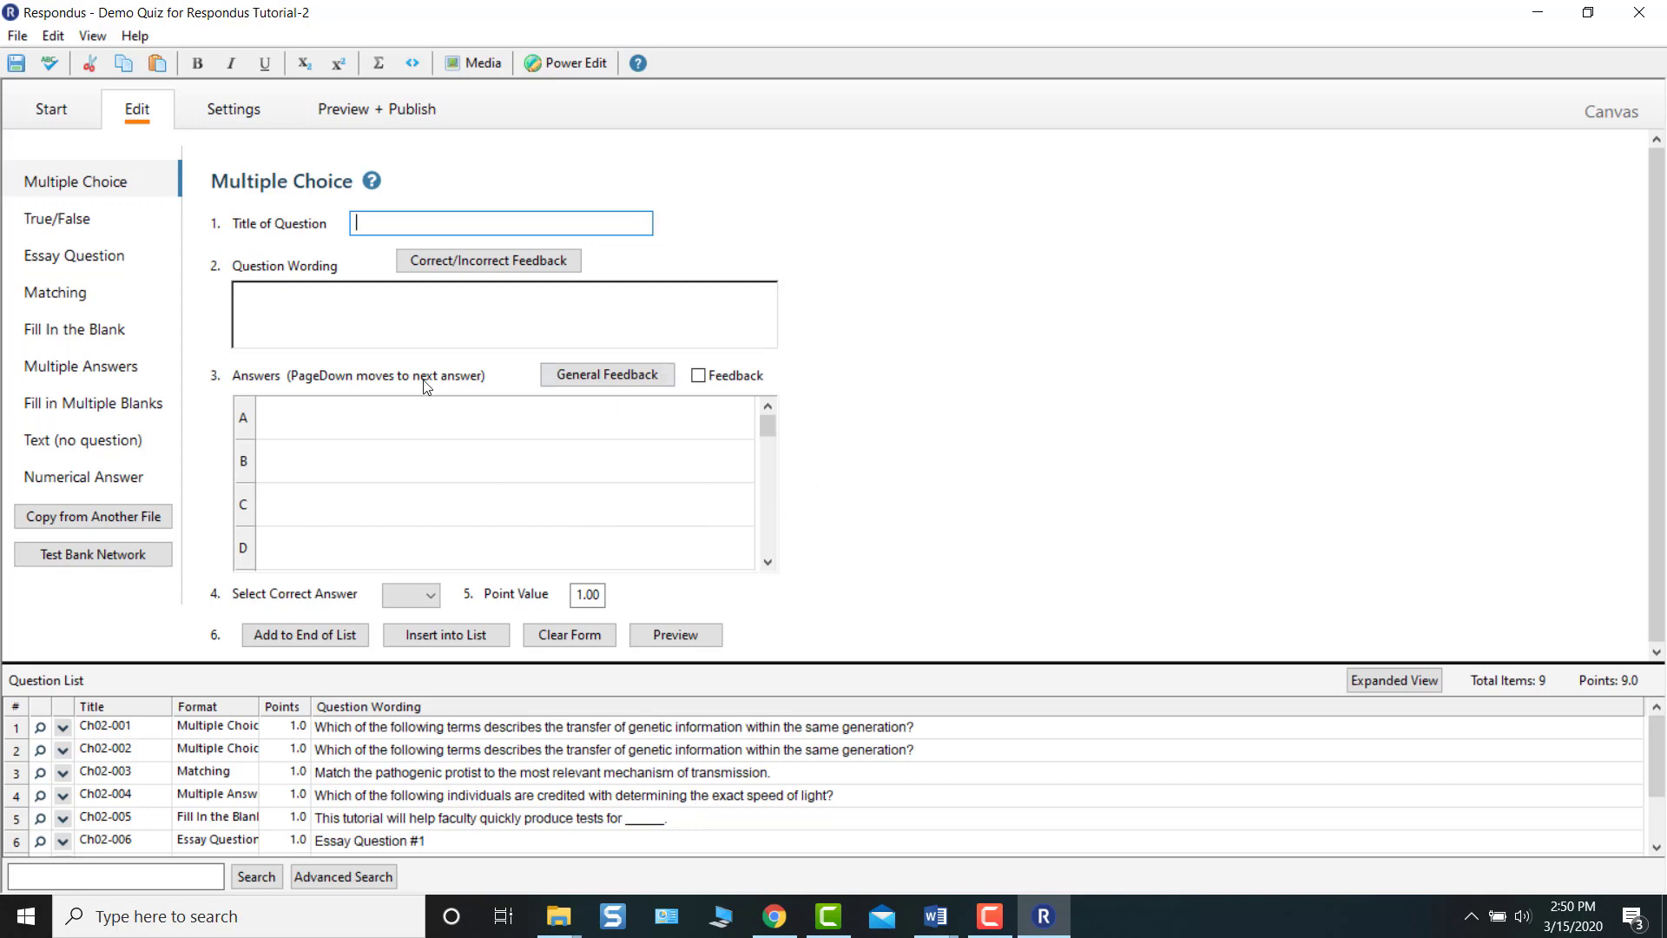
# Add a question group covering questions 1 to 3, with 1 question randomly selected and a point value of 1
pyautogui.click(227, 121)
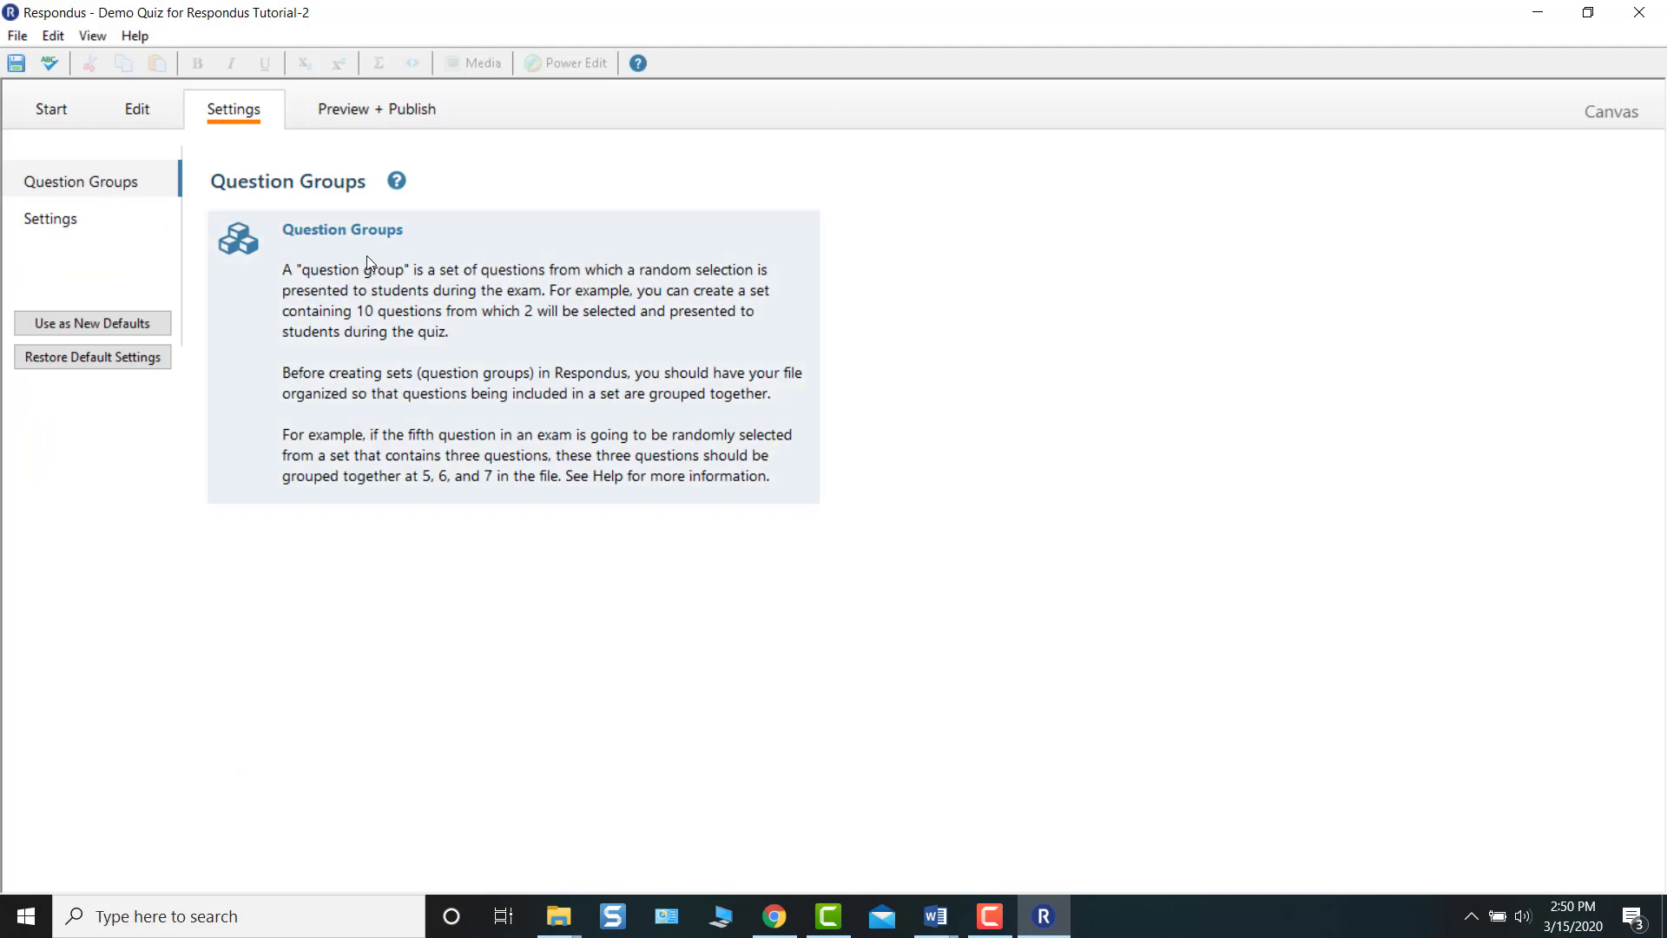
pyautogui.click(367, 258)
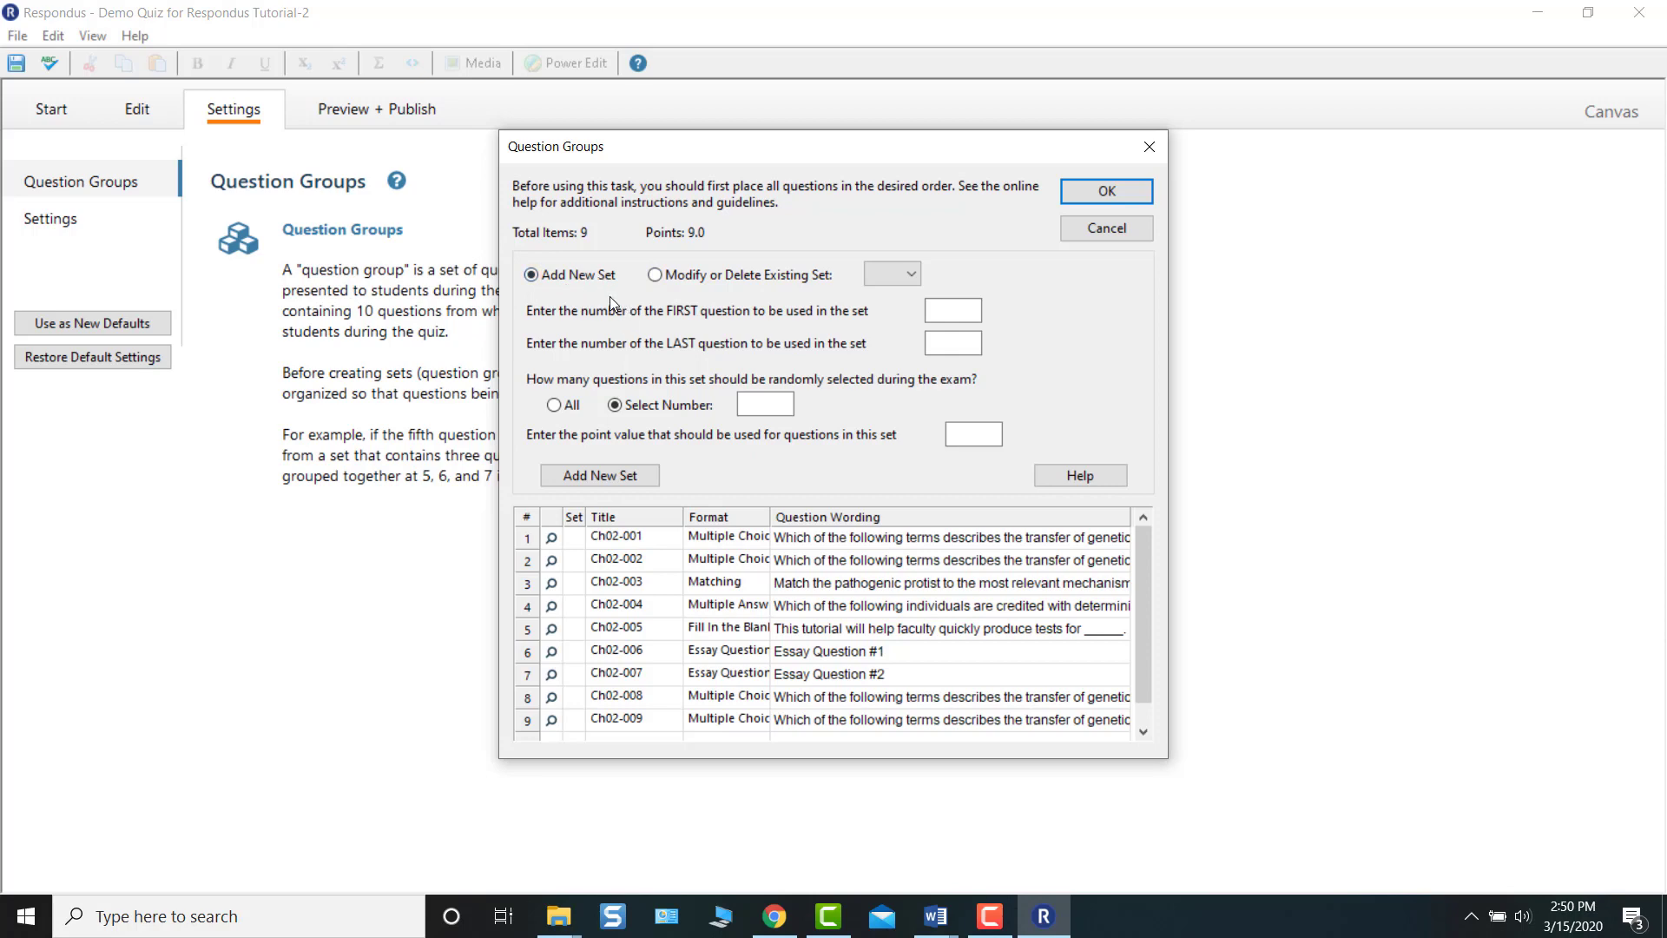
pyautogui.click(931, 311)
pyautogui.write('1')
pyautogui.click(937, 342)
pyautogui.write('3')
pyautogui.click(791, 400)
pyautogui.write('1')
pyautogui.click(964, 439)
pyautogui.write('1')
pyautogui.click(622, 474)
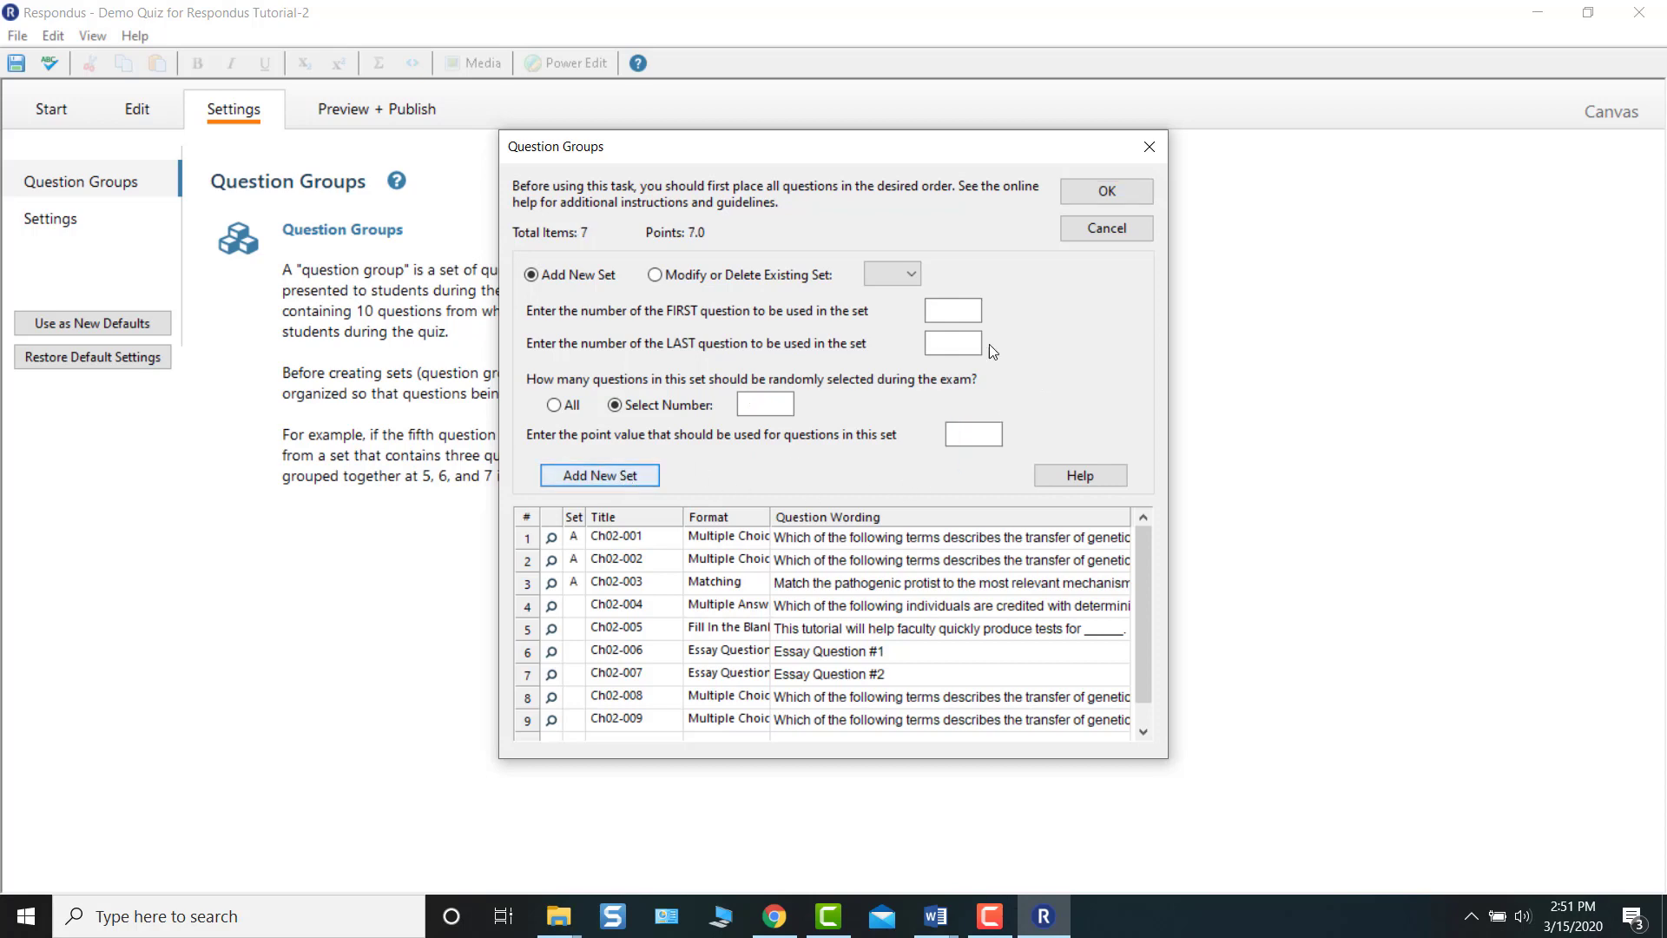
# Add a second set covering questions 4 to 6, with 1 question randomly selected and a point value of 1
pyautogui.click(956, 308)
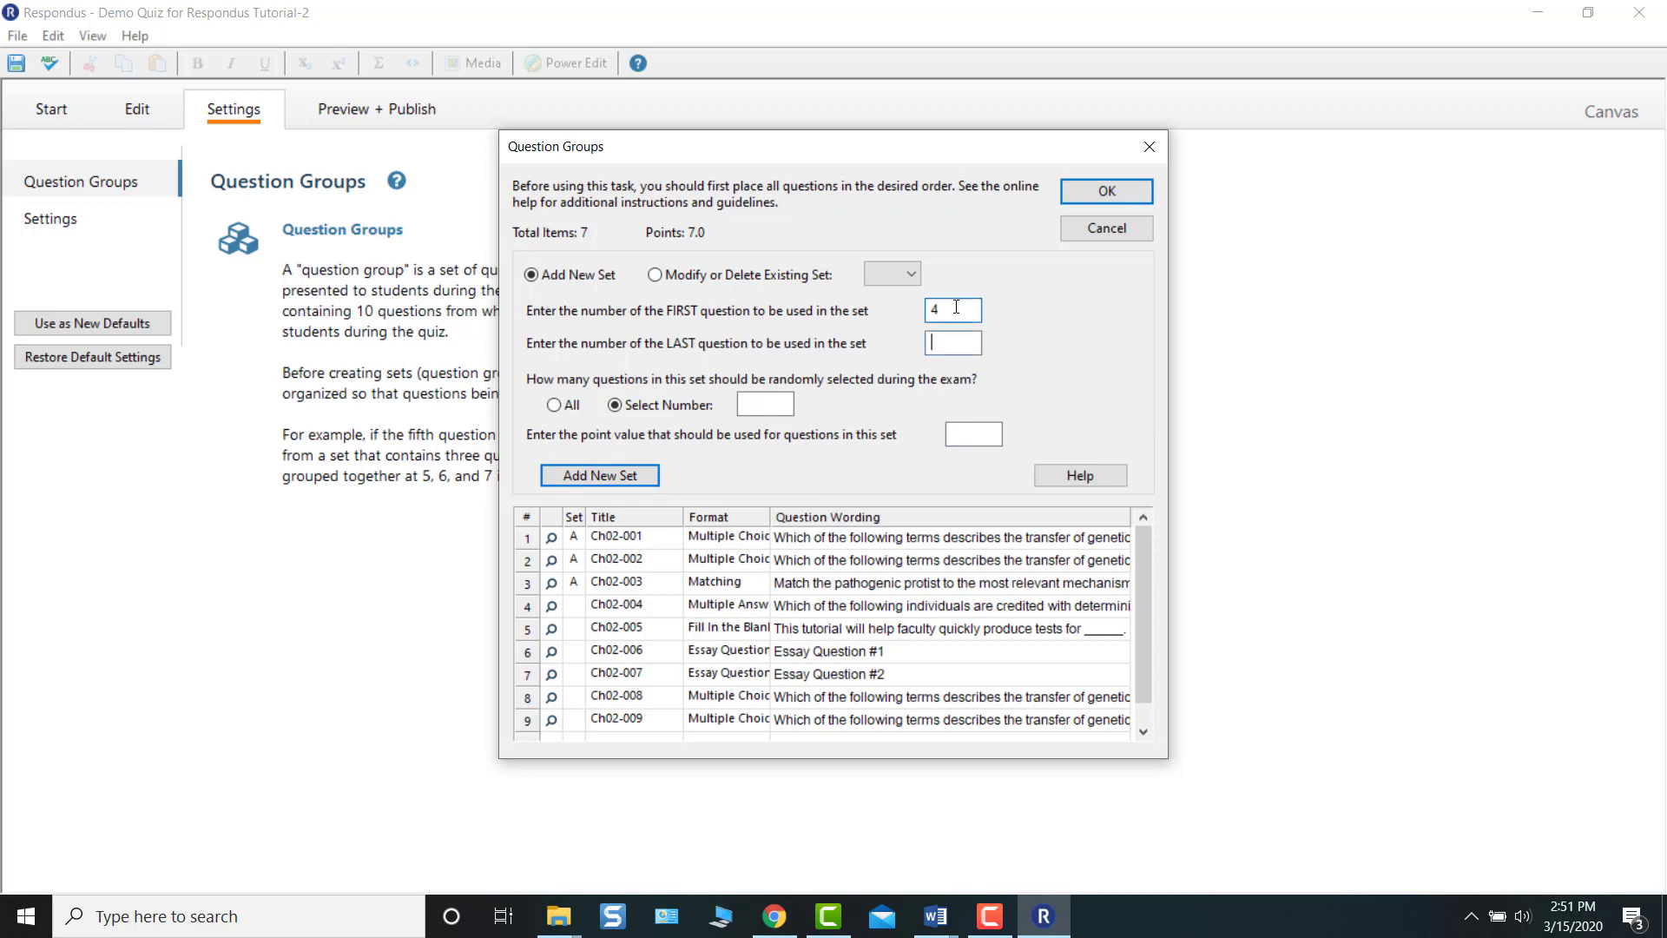
pyautogui.write('6')
pyautogui.click(765, 403)
pyautogui.write('1')
pyautogui.press('Tab')
pyautogui.write('1')
pyautogui.press('Return')
# Add a third set covering questions 7 to 9, with 1 question randomly selected and a point value of 1
pyautogui.click(939, 312)
pyautogui.write('7')
pyautogui.press('Tab')
pyautogui.write('9')
pyautogui.click(790, 406)
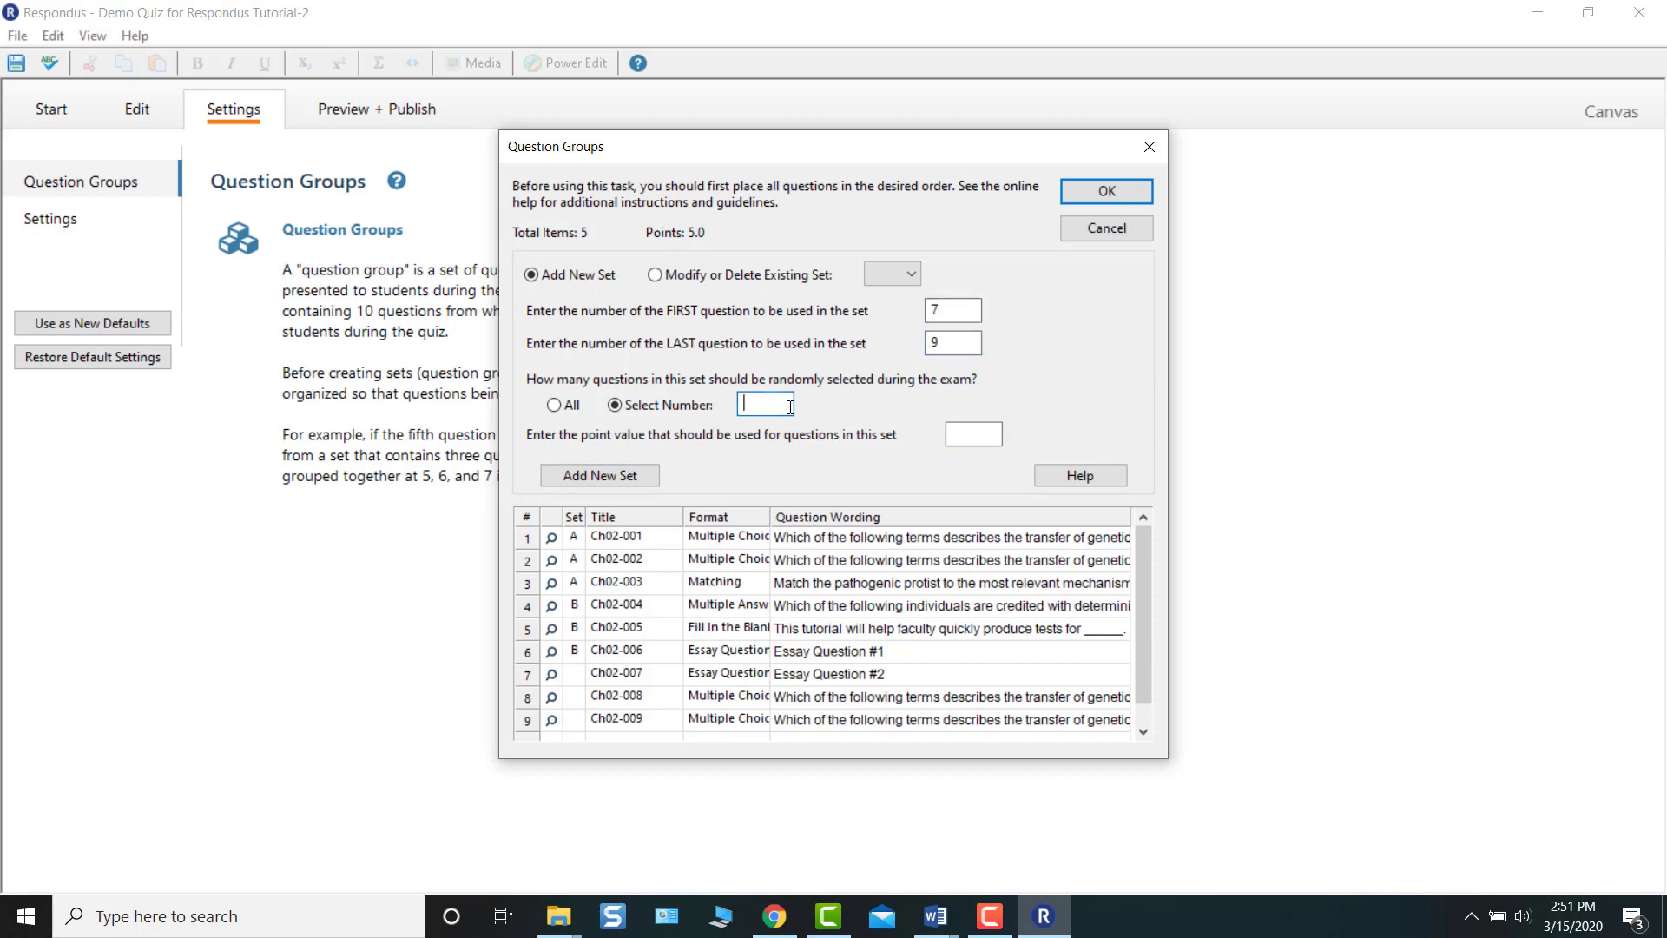
pyautogui.write('1')
pyautogui.press('Tab')
pyautogui.write('1')
pyautogui.click(618, 478)
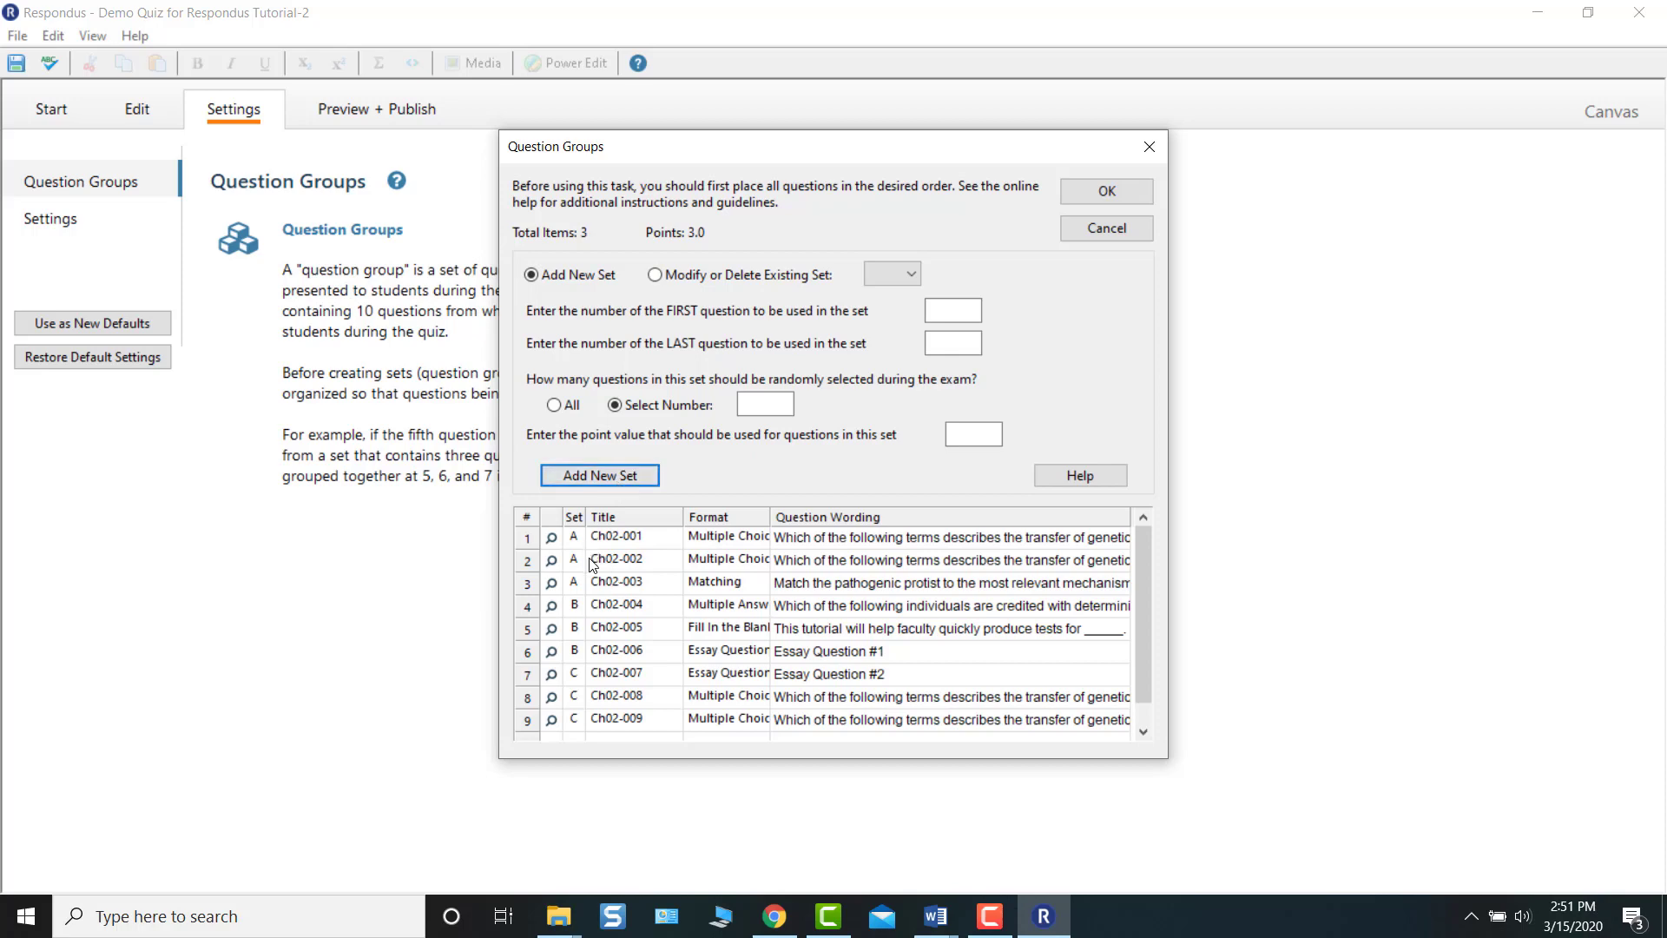
# Check the set assignments down to the last question and accept the question groups
pyautogui.click(1143, 731)
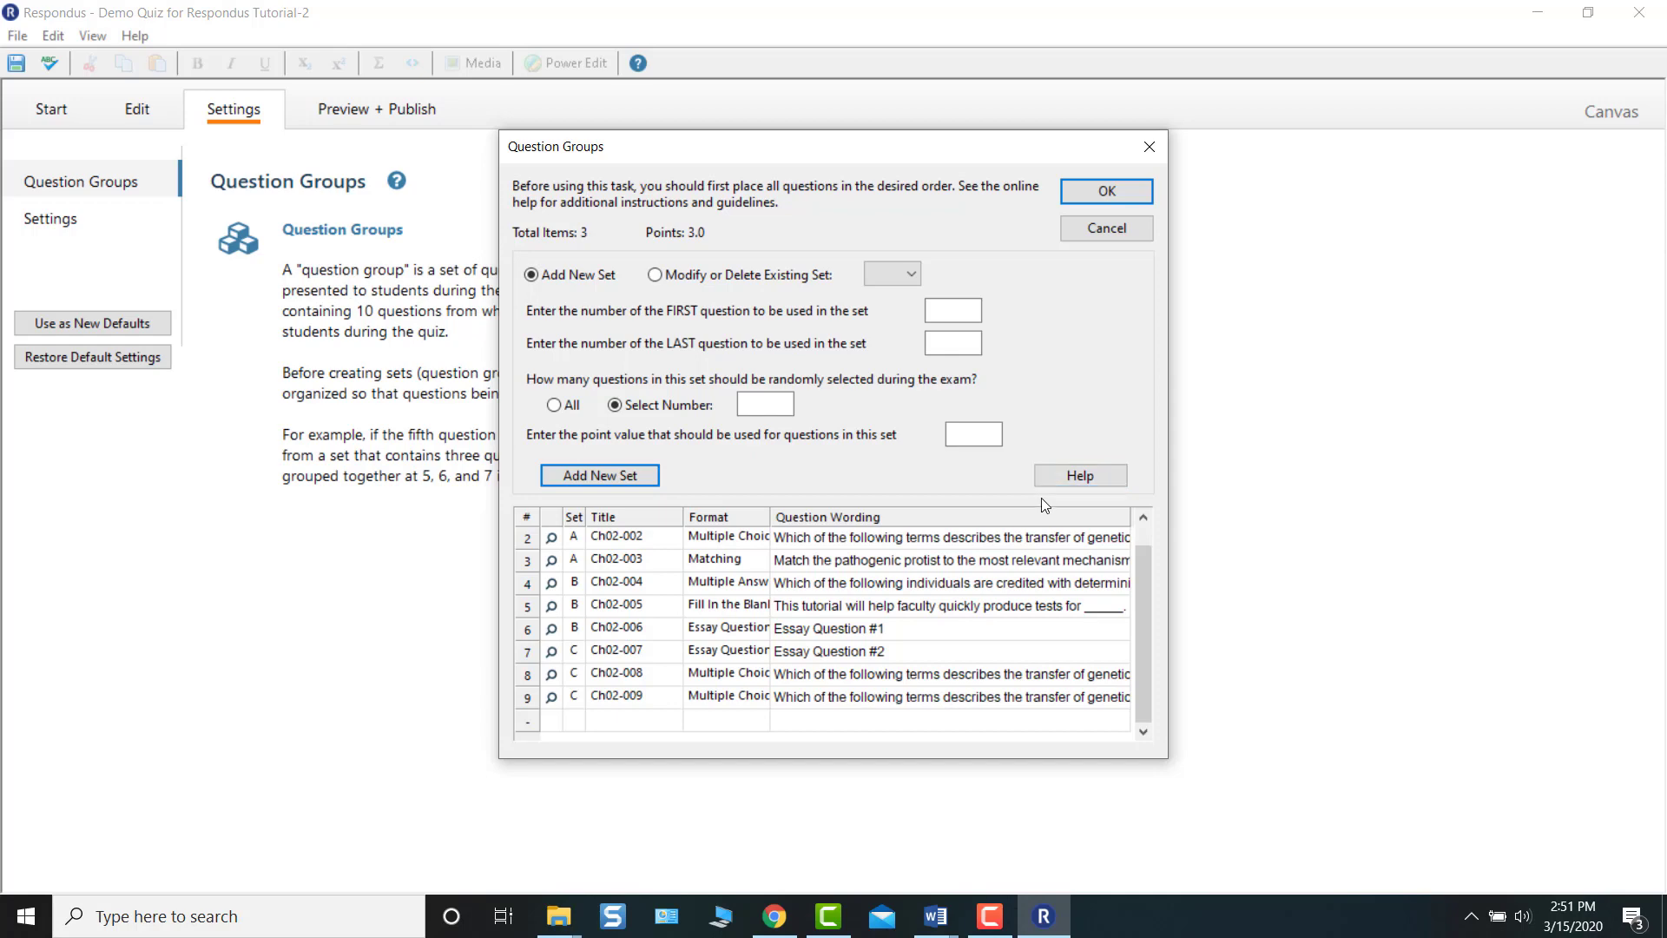
pyautogui.click(1091, 190)
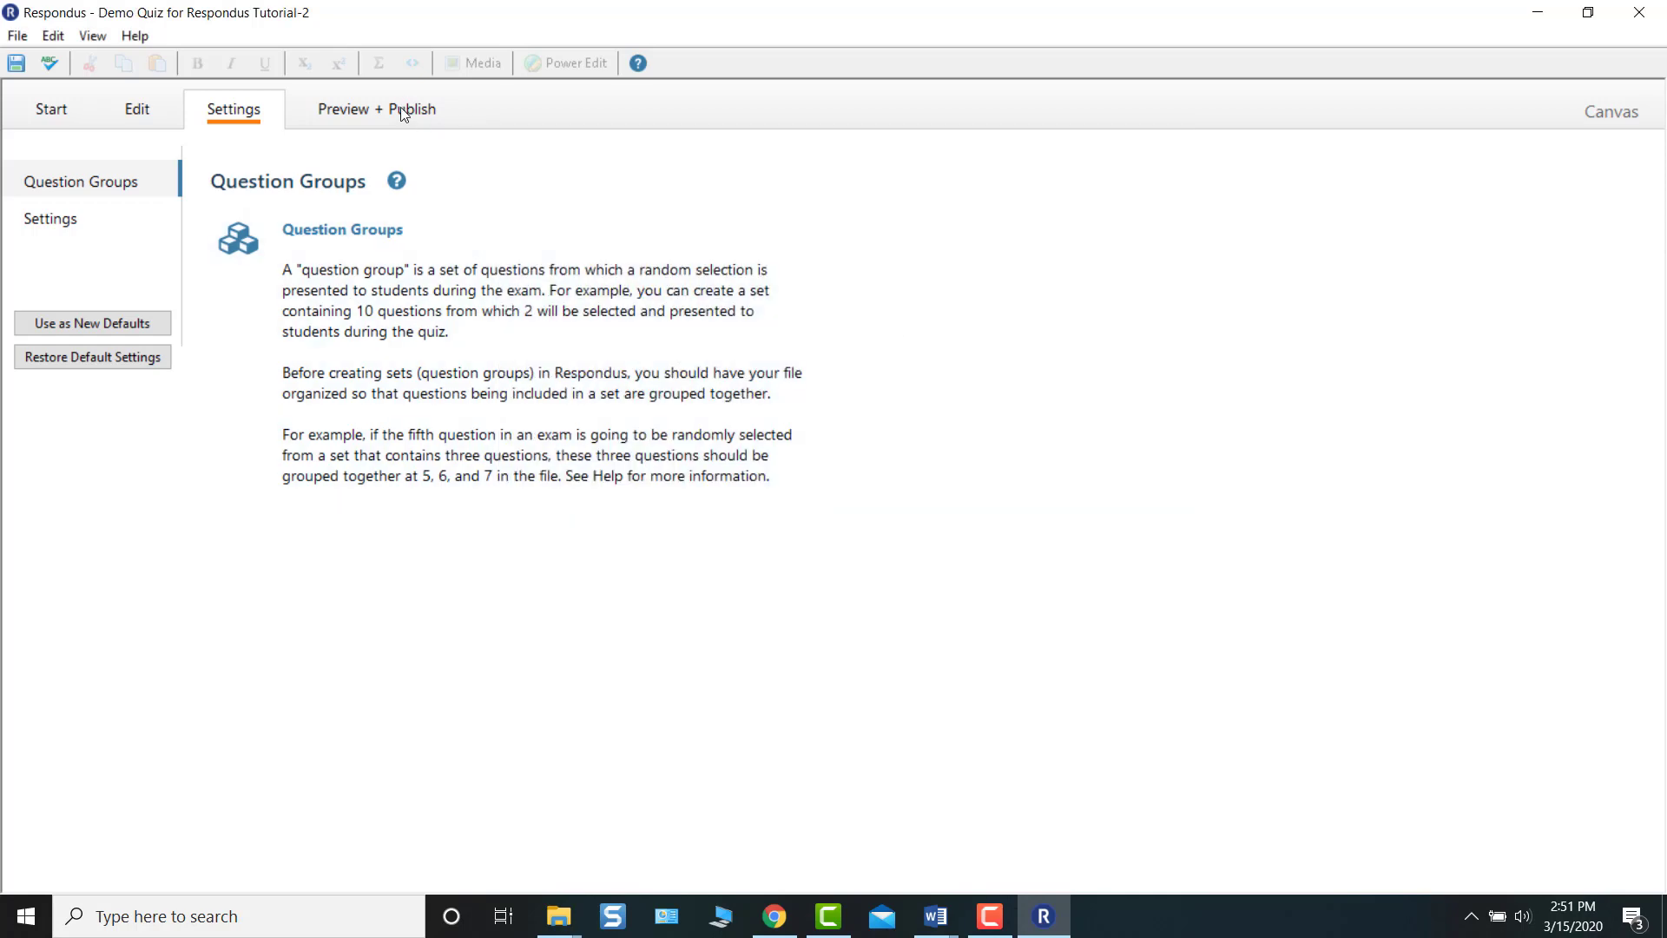
# Preview the quiz file from question 1 through question 5, then close the preview
pyautogui.click(402, 110)
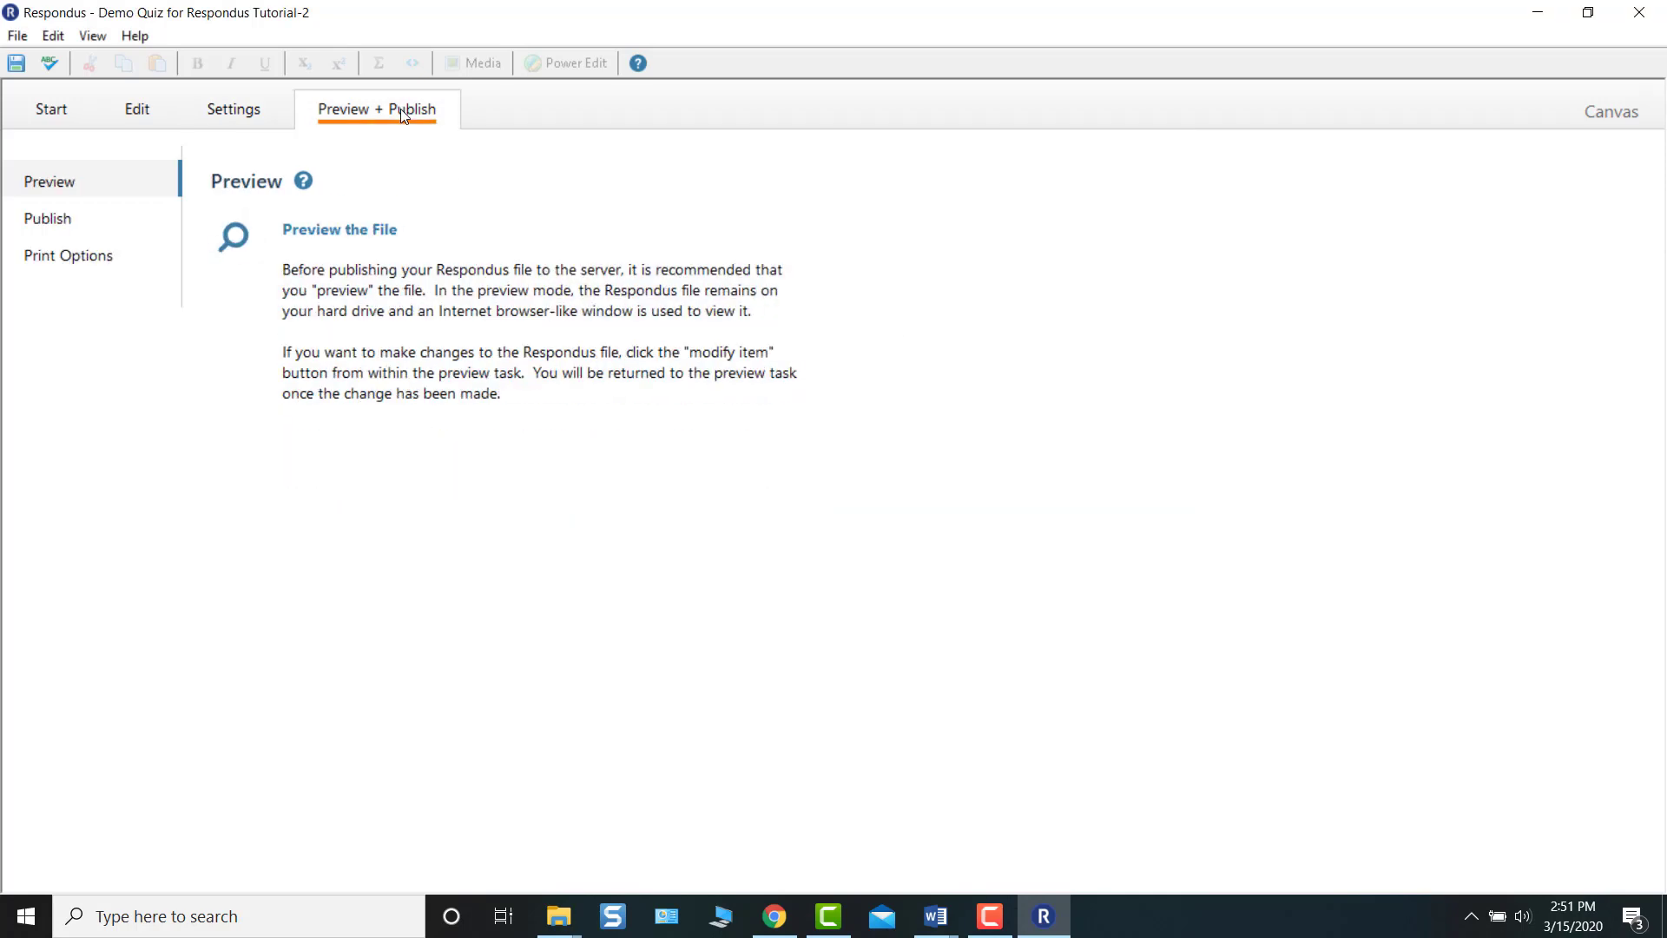
pyautogui.click(335, 242)
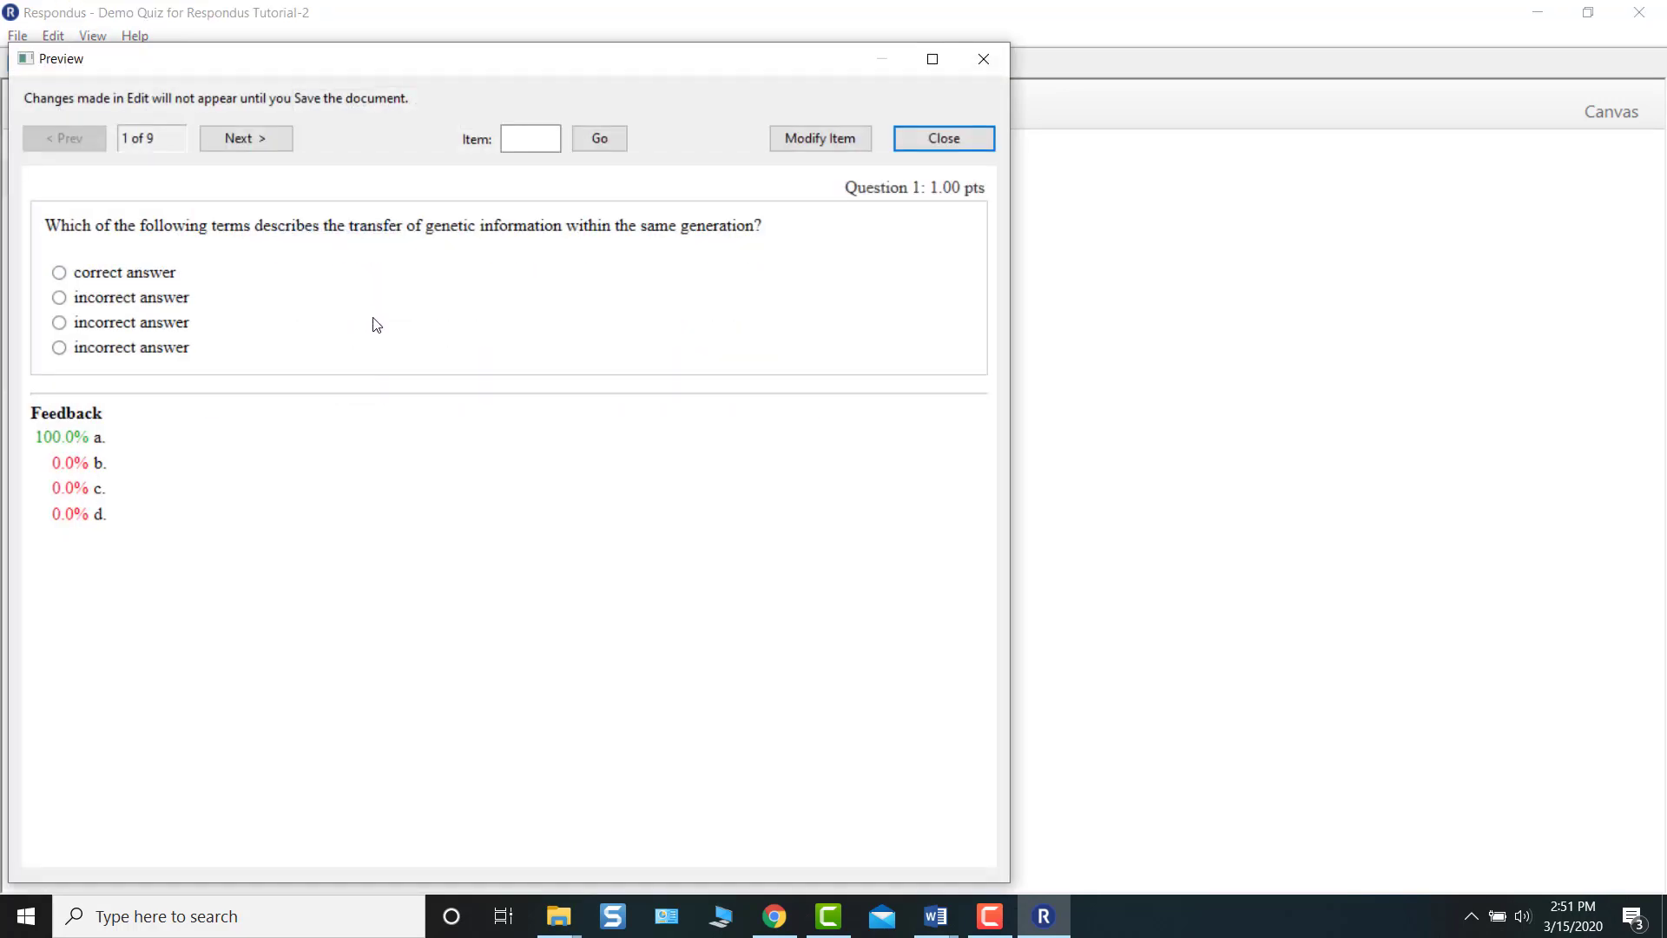
pyautogui.click(235, 140)
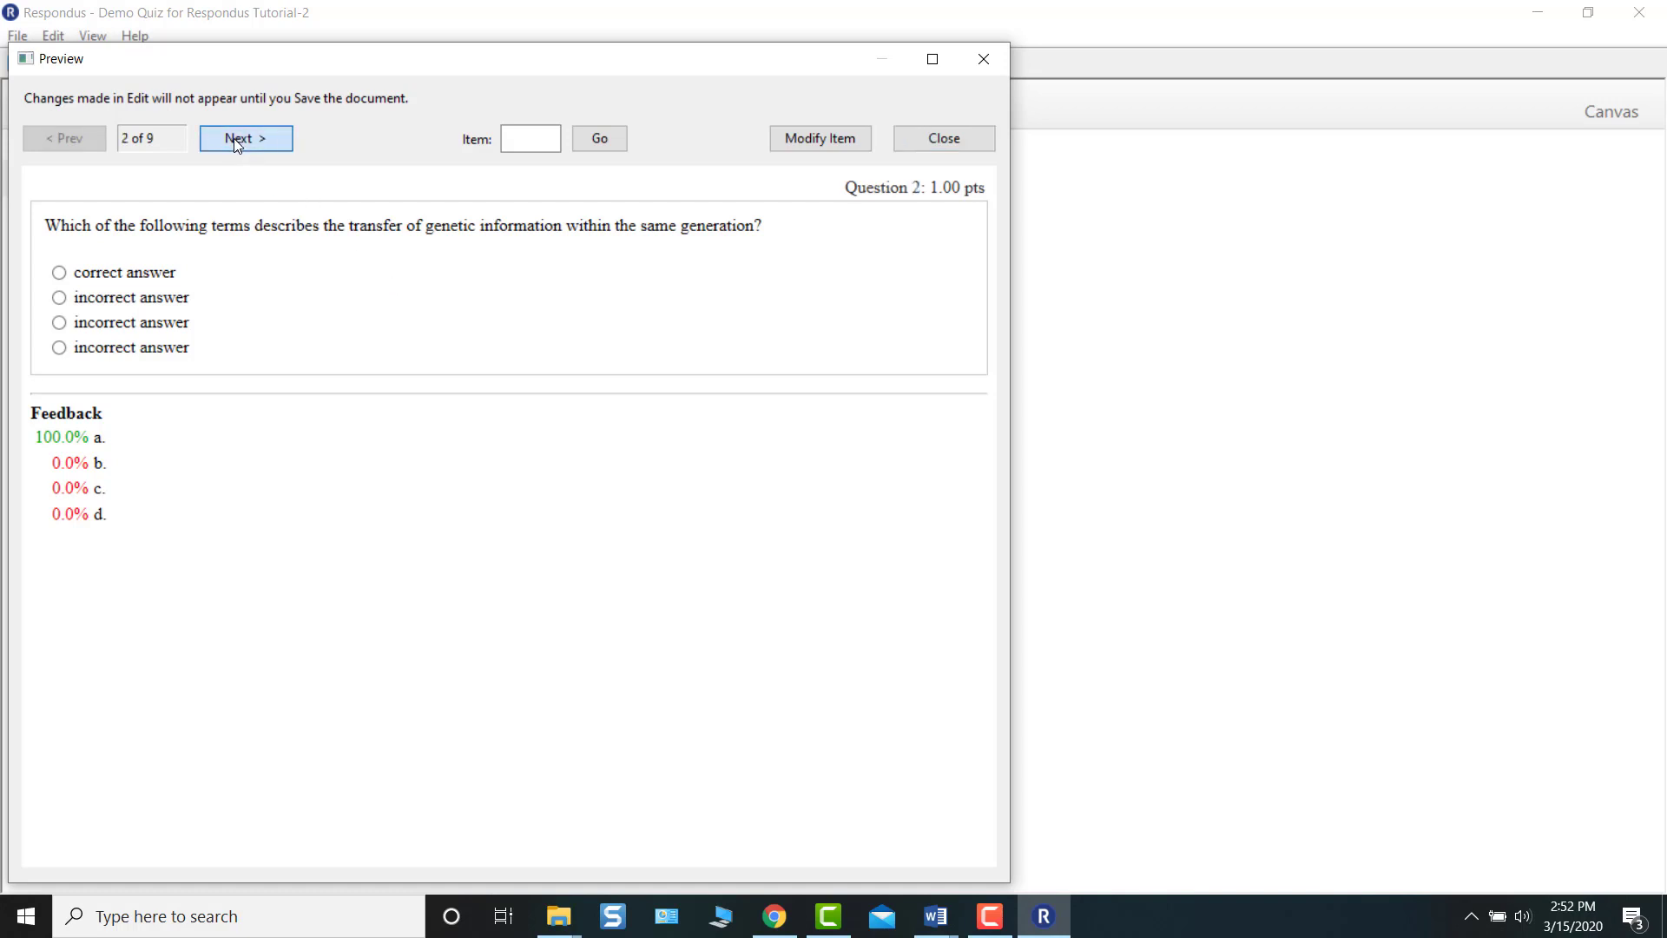
pyautogui.click(234, 140)
pyautogui.click(235, 141)
pyautogui.click(236, 142)
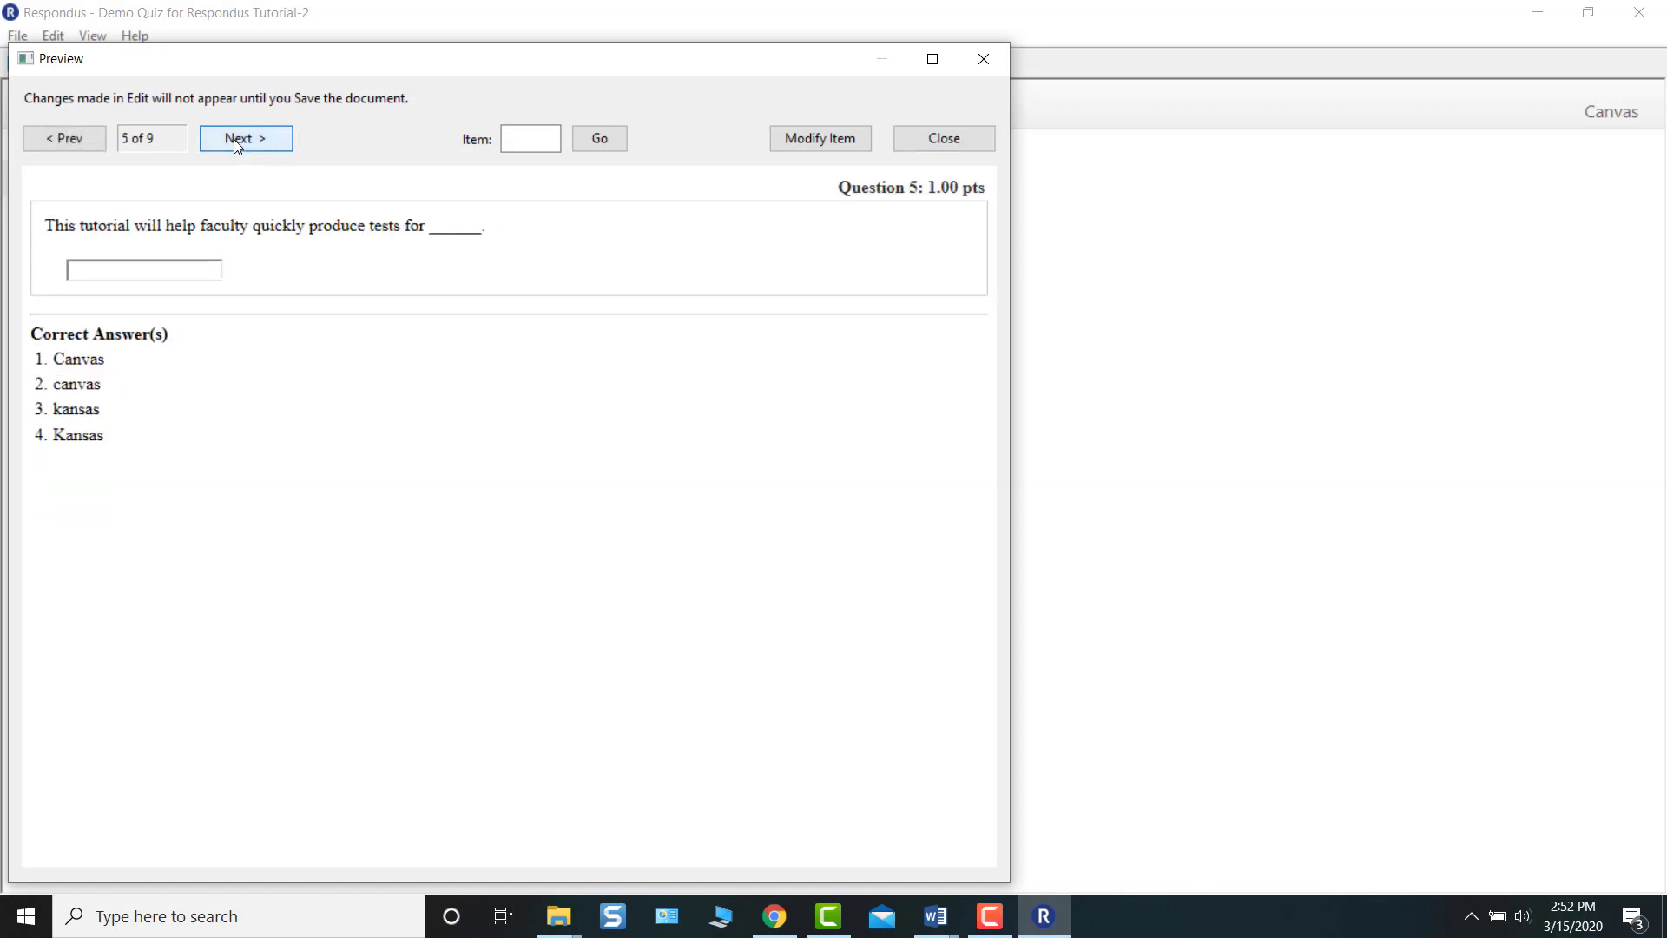
pyautogui.click(930, 141)
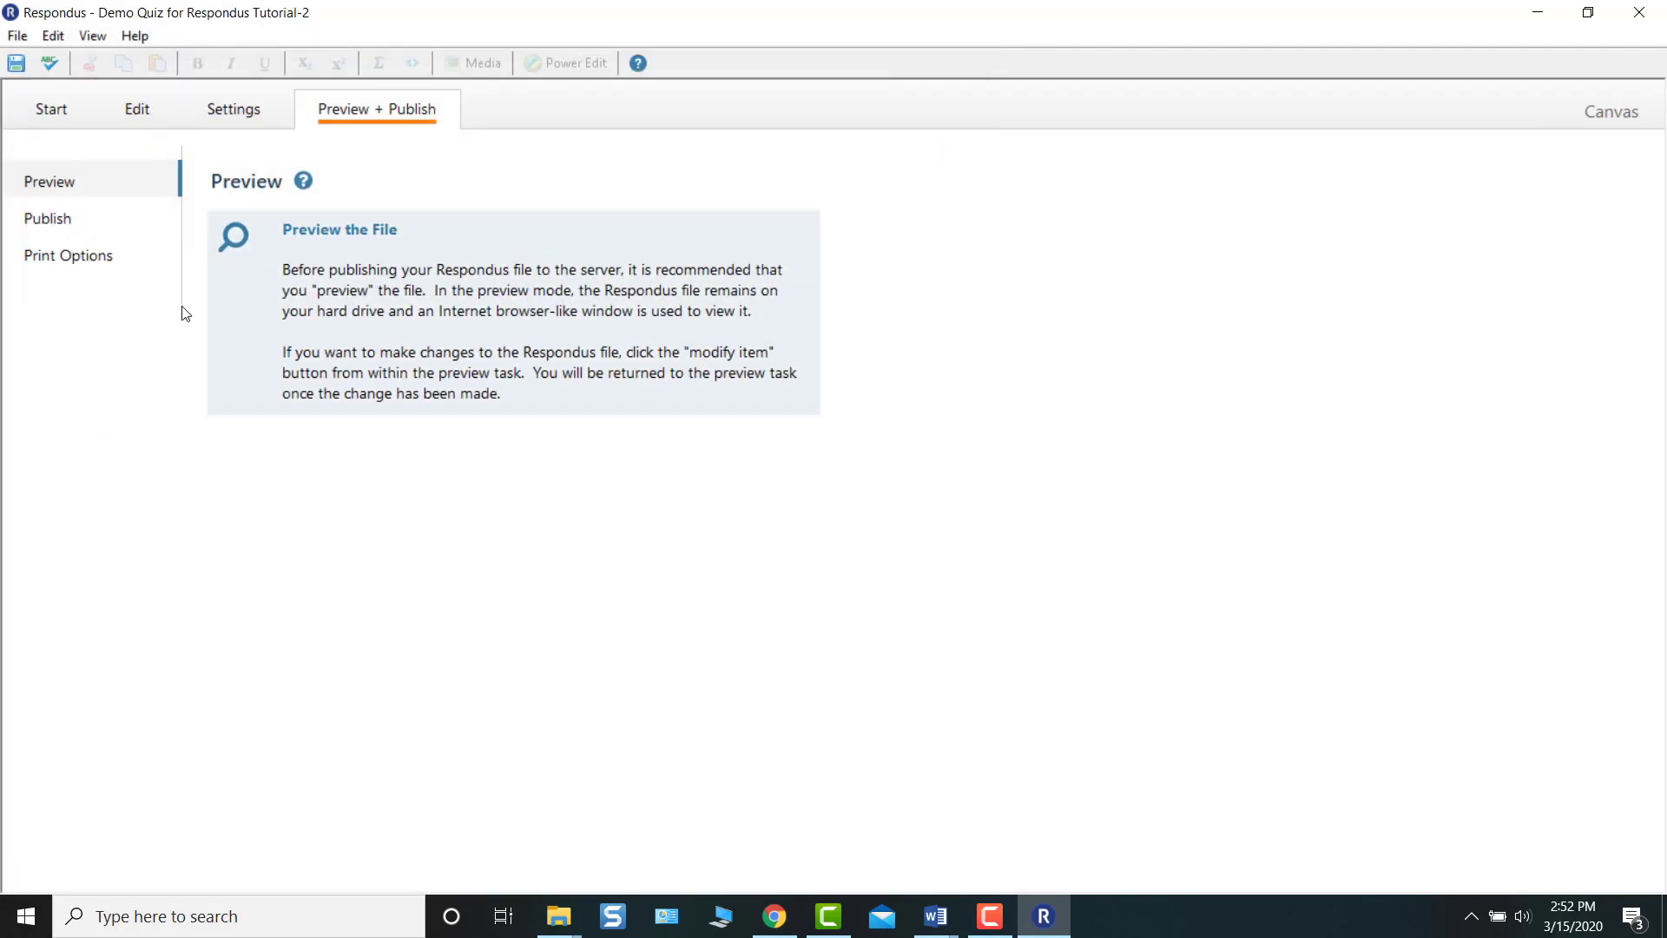
# Set up publishing to a single course on COC Canvas B as a new graded quiz, applying question groups and settings
pyautogui.click(46, 219)
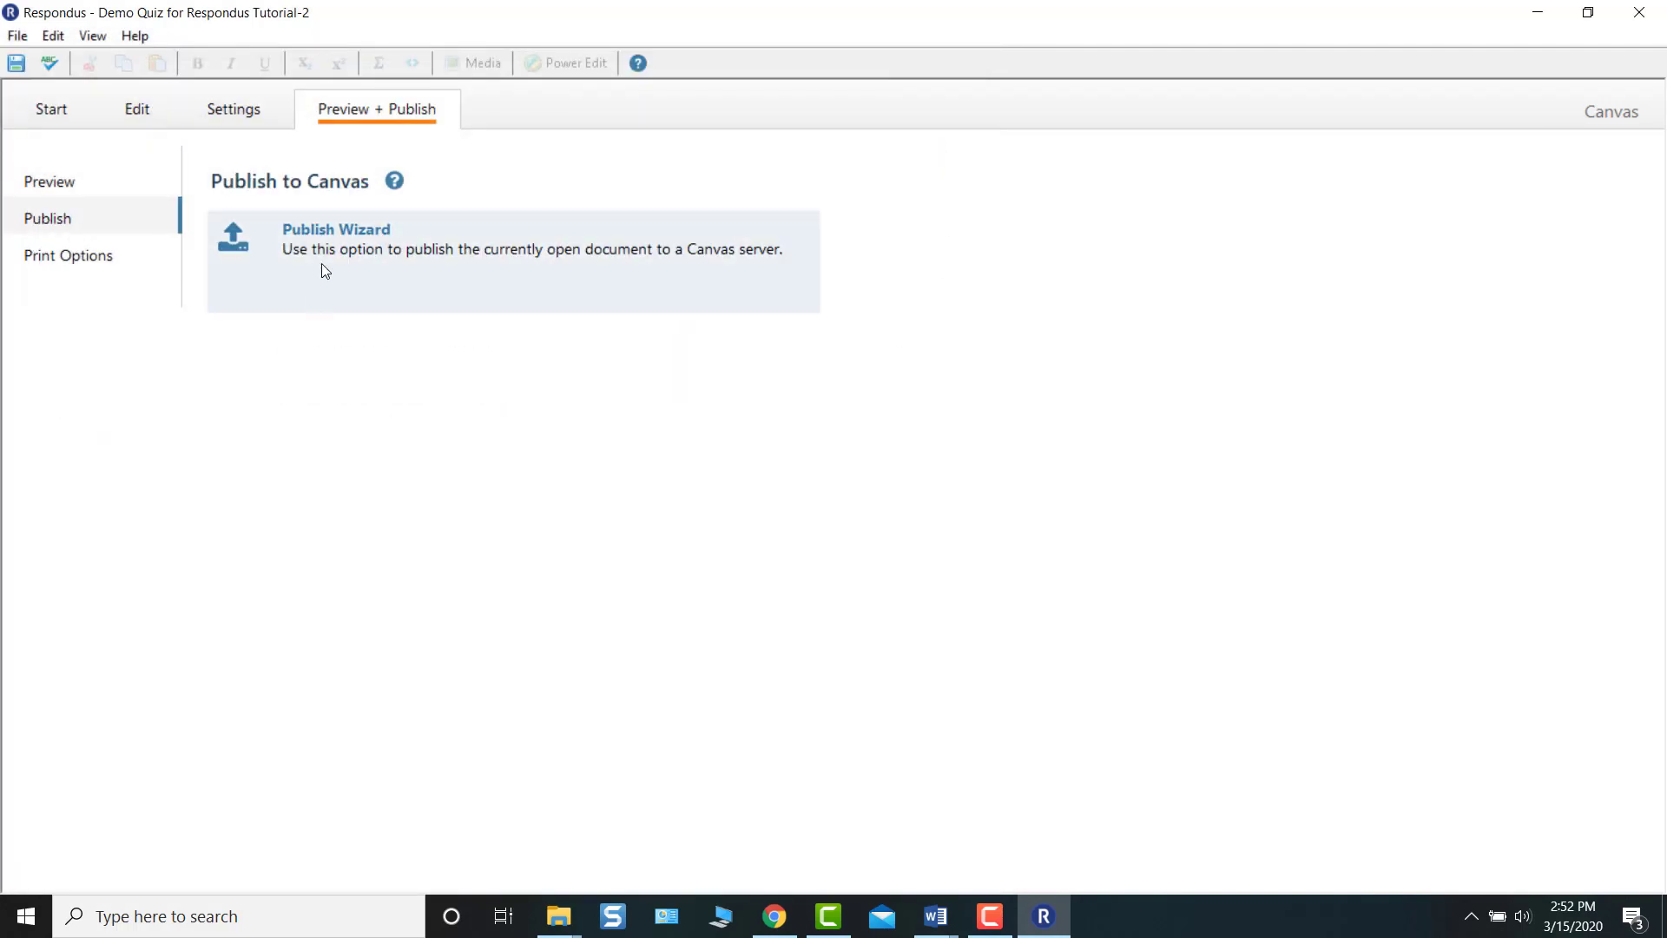
pyautogui.click(327, 253)
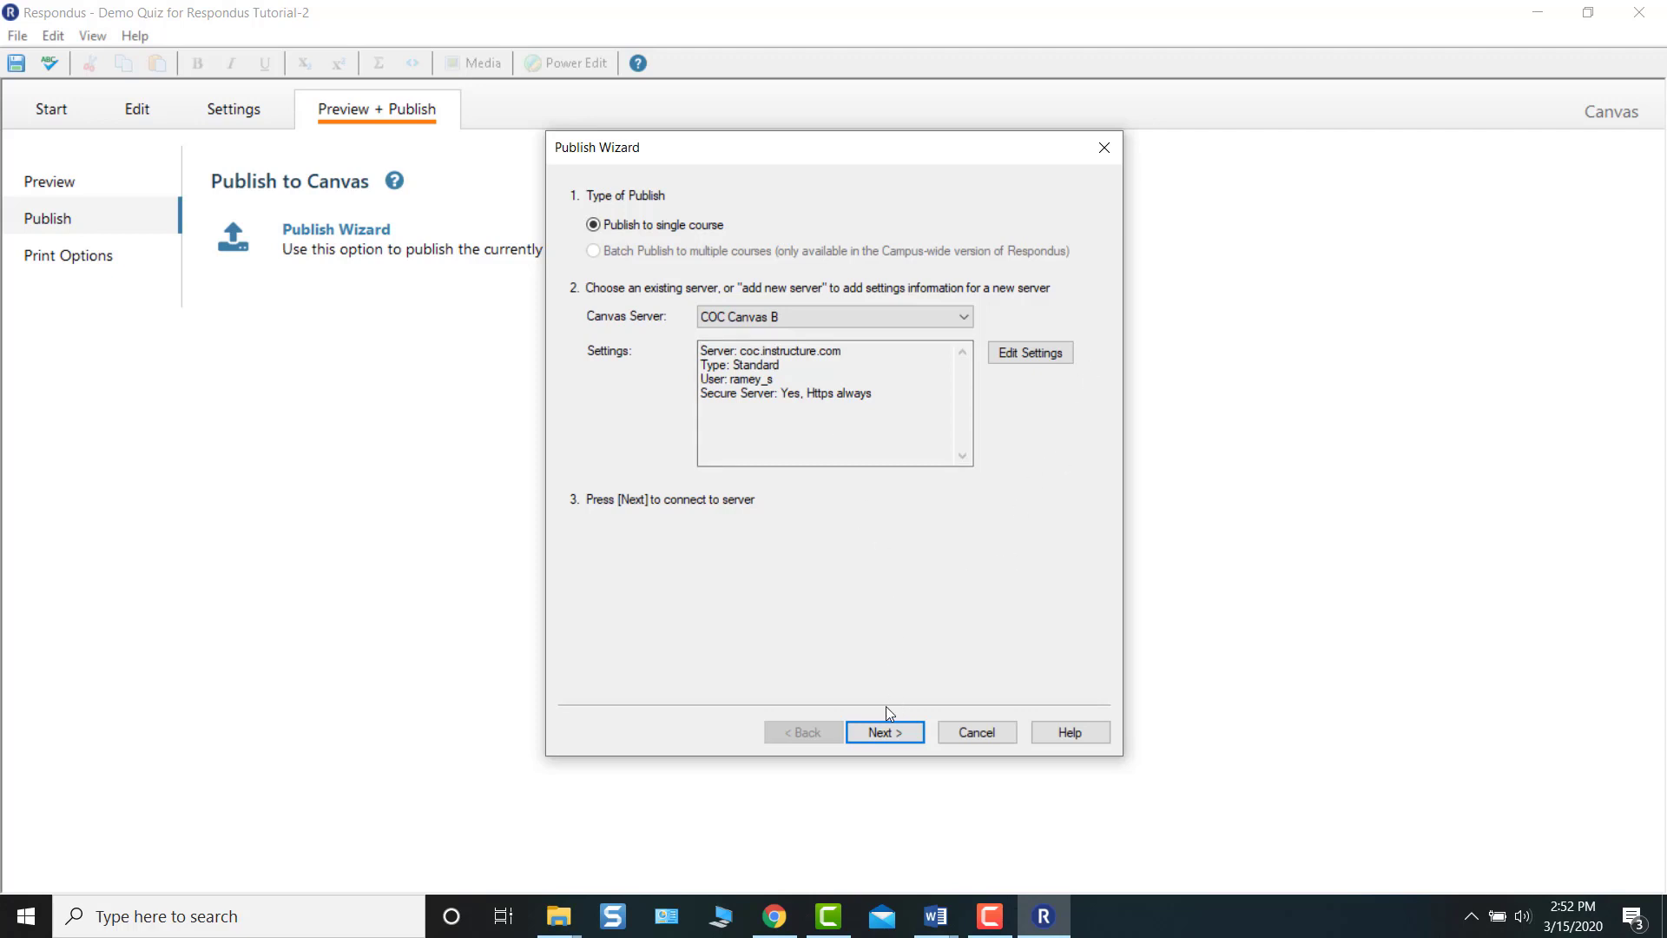
pyautogui.click(888, 735)
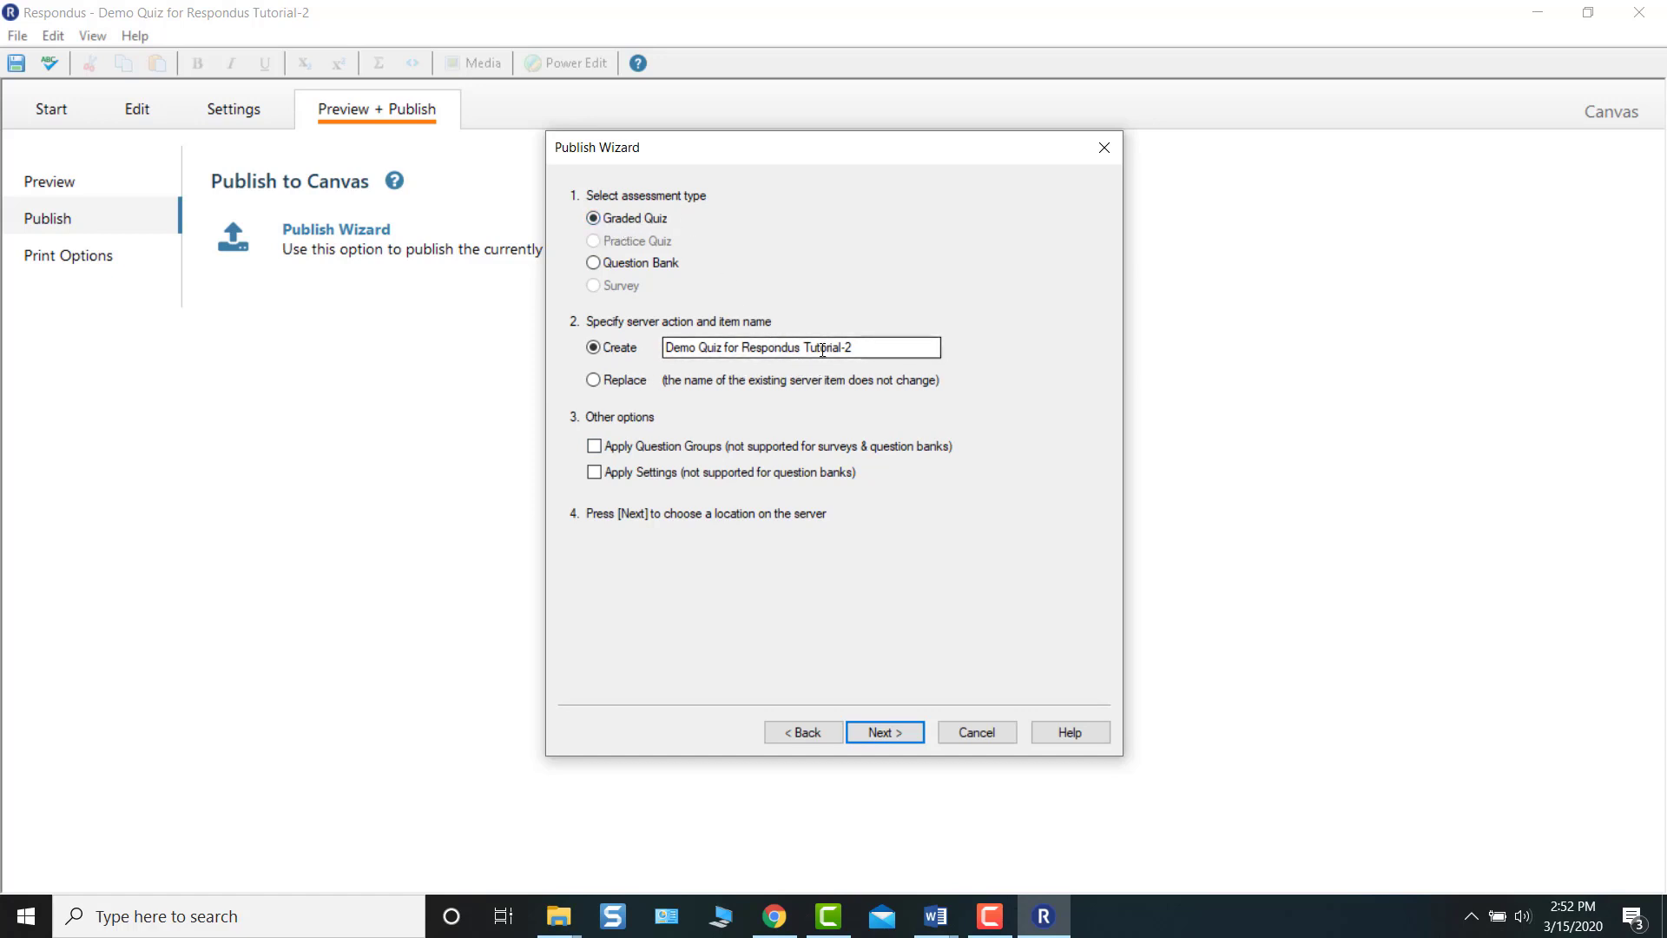
pyautogui.click(594, 447)
pyautogui.click(595, 473)
pyautogui.click(882, 735)
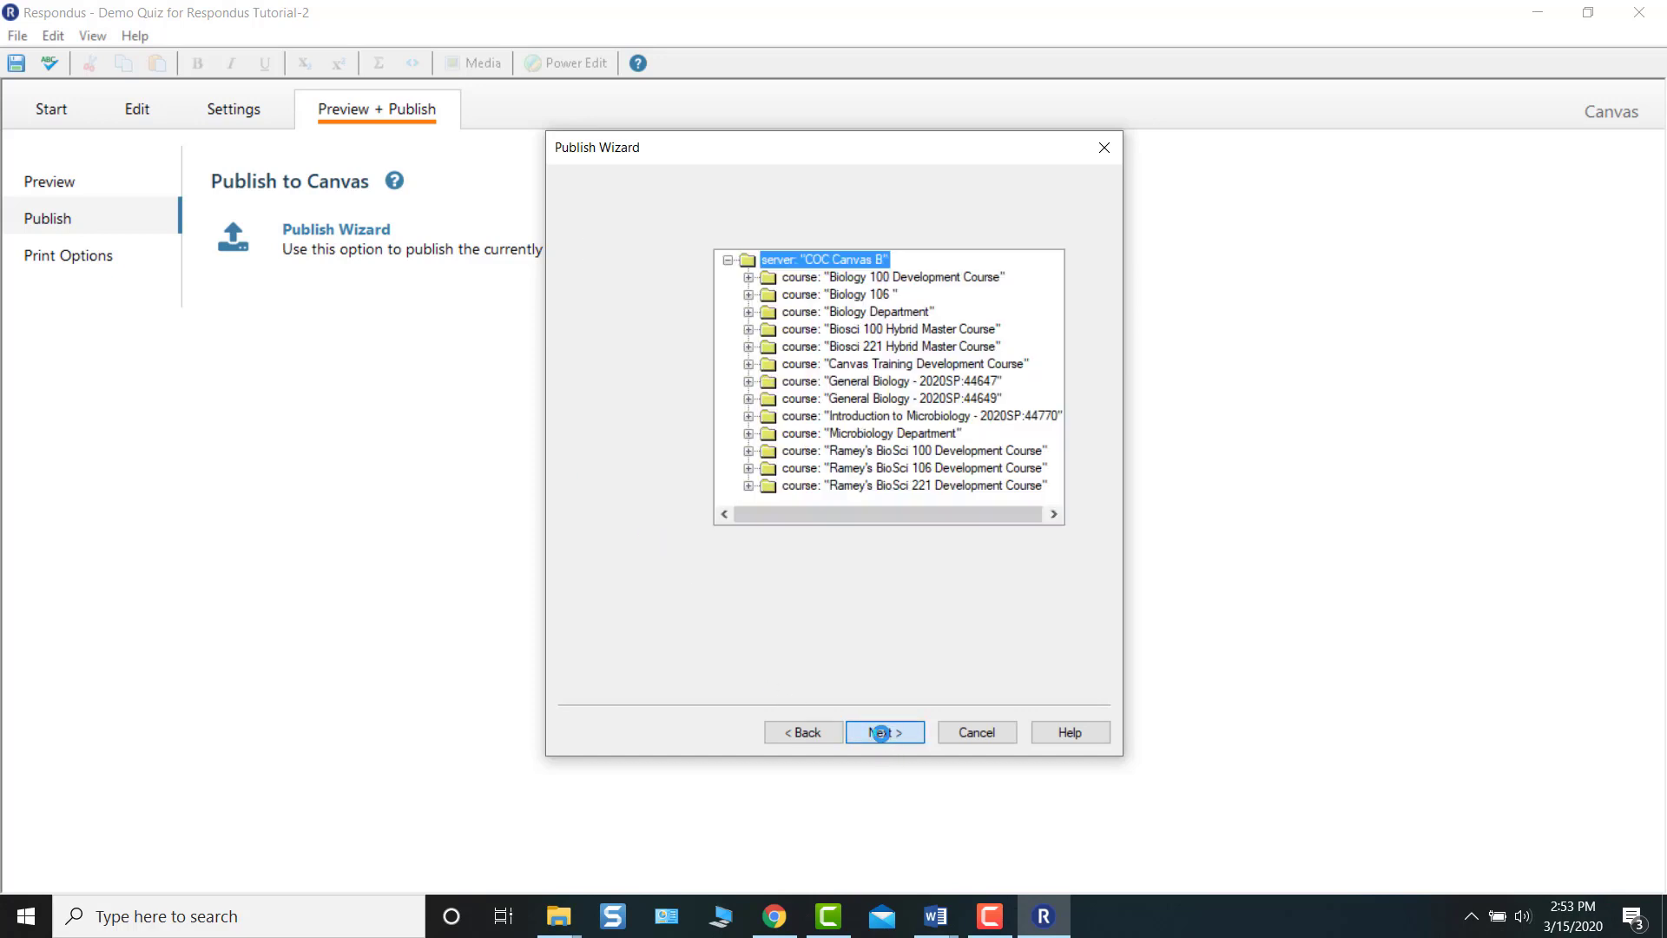
# Publish the quiz to the course "Introduction to Microbiology - 2020SP:44770" and finish the wizard
pyautogui.doubleClick(897, 417)
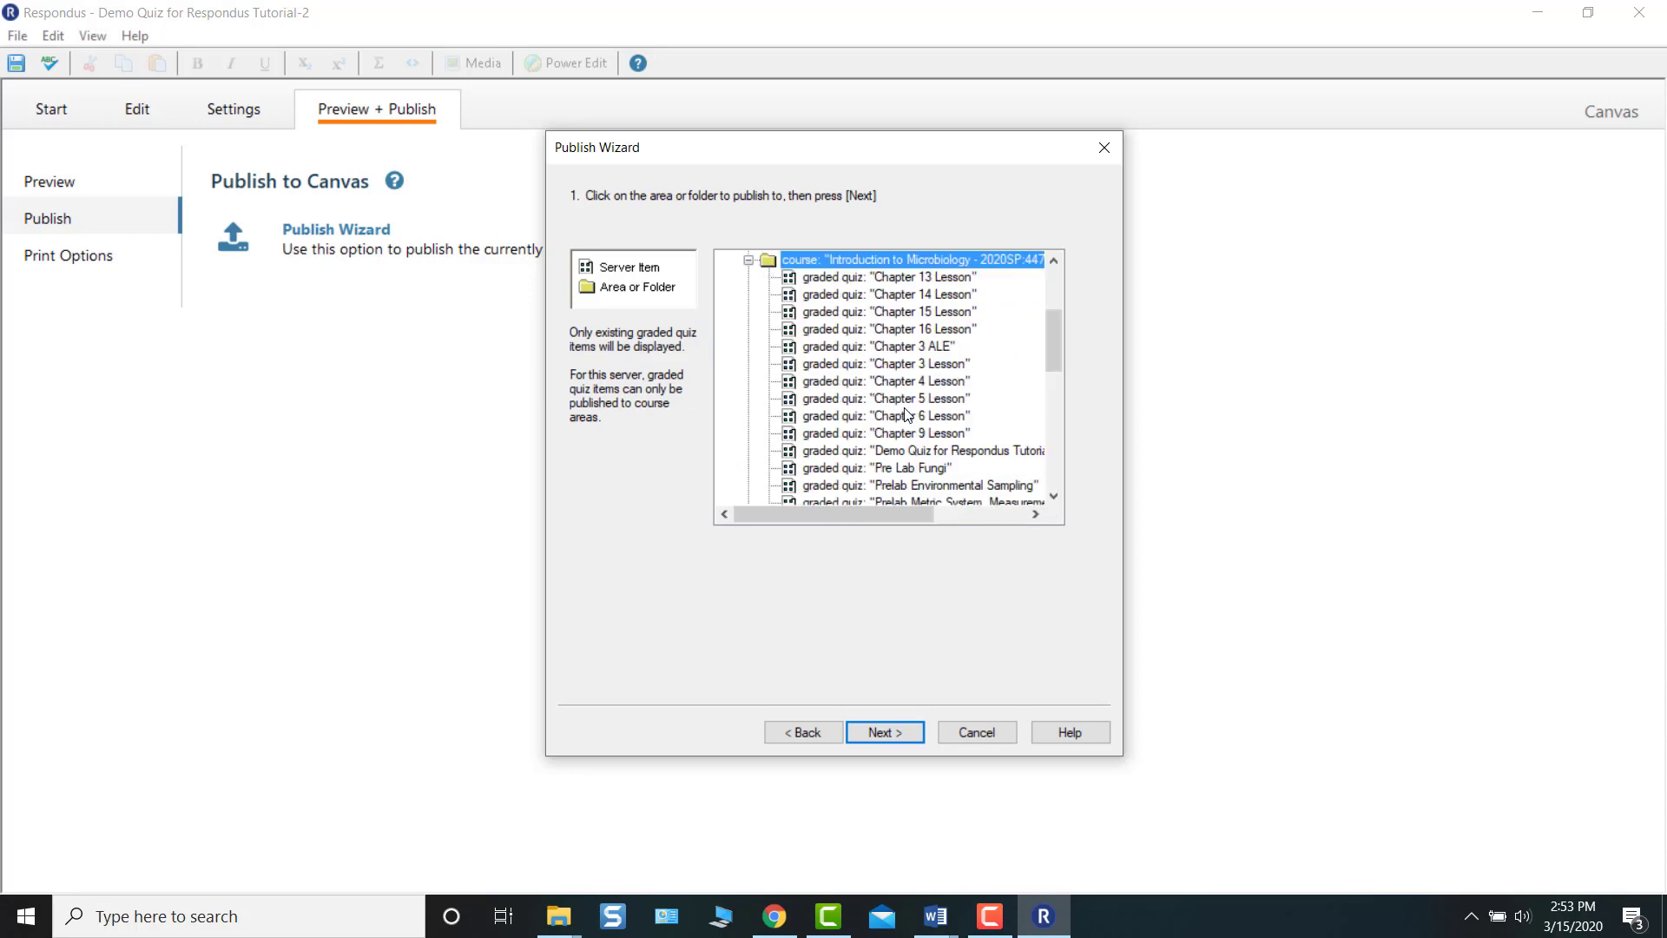
pyautogui.click(886, 732)
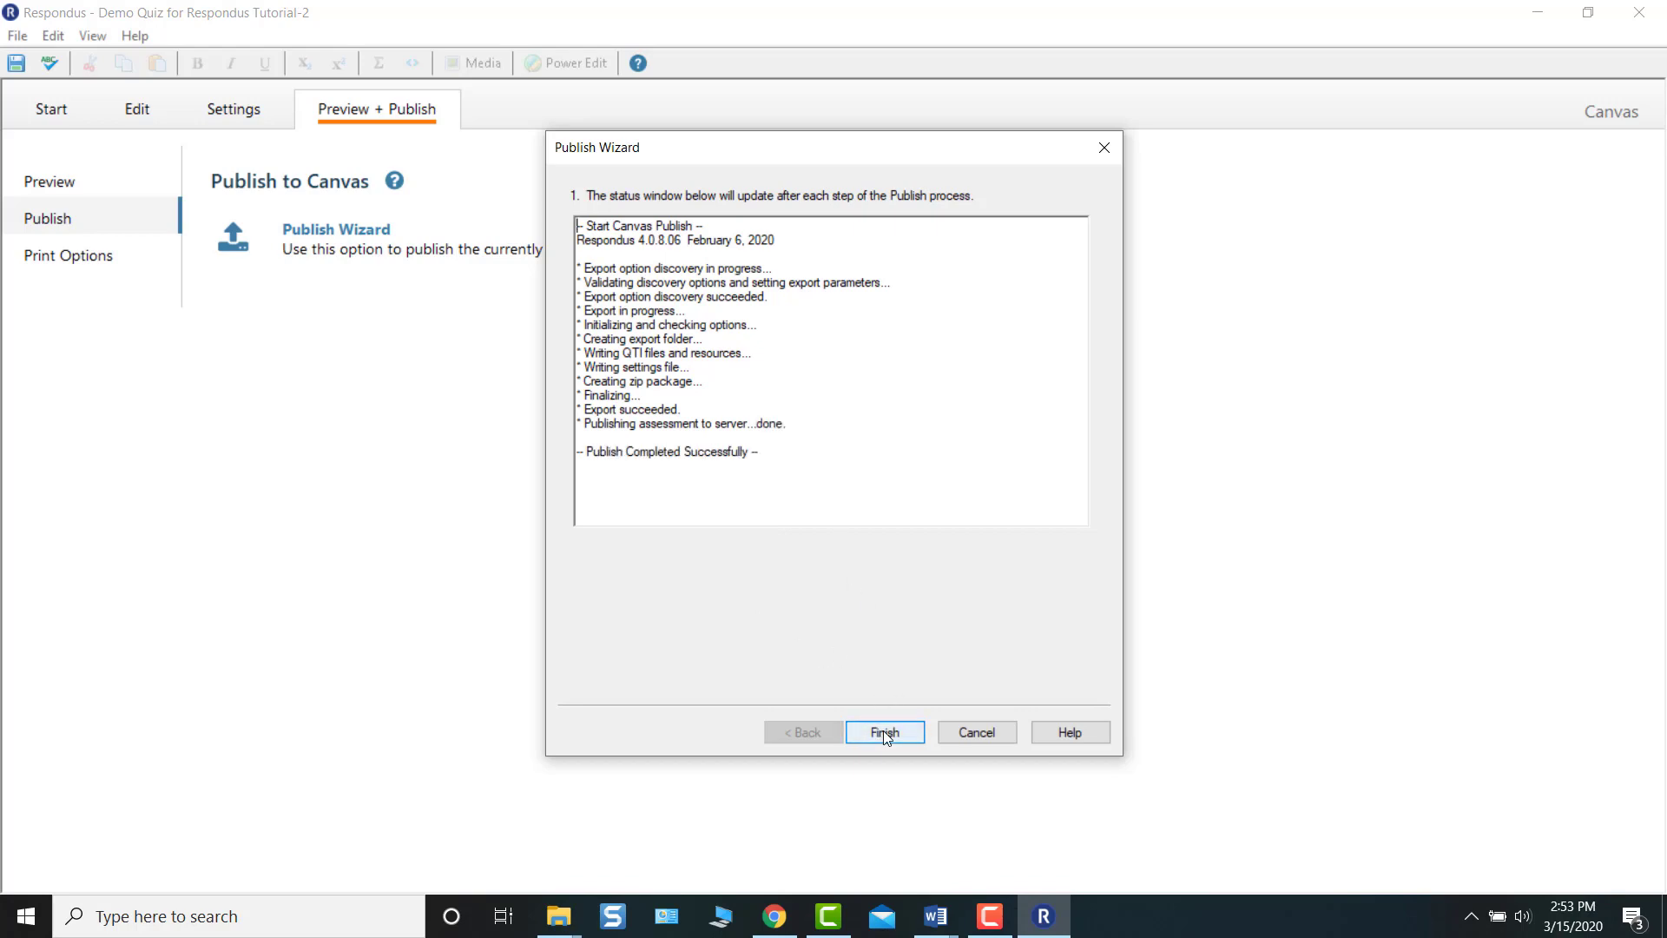
pyautogui.click(884, 731)
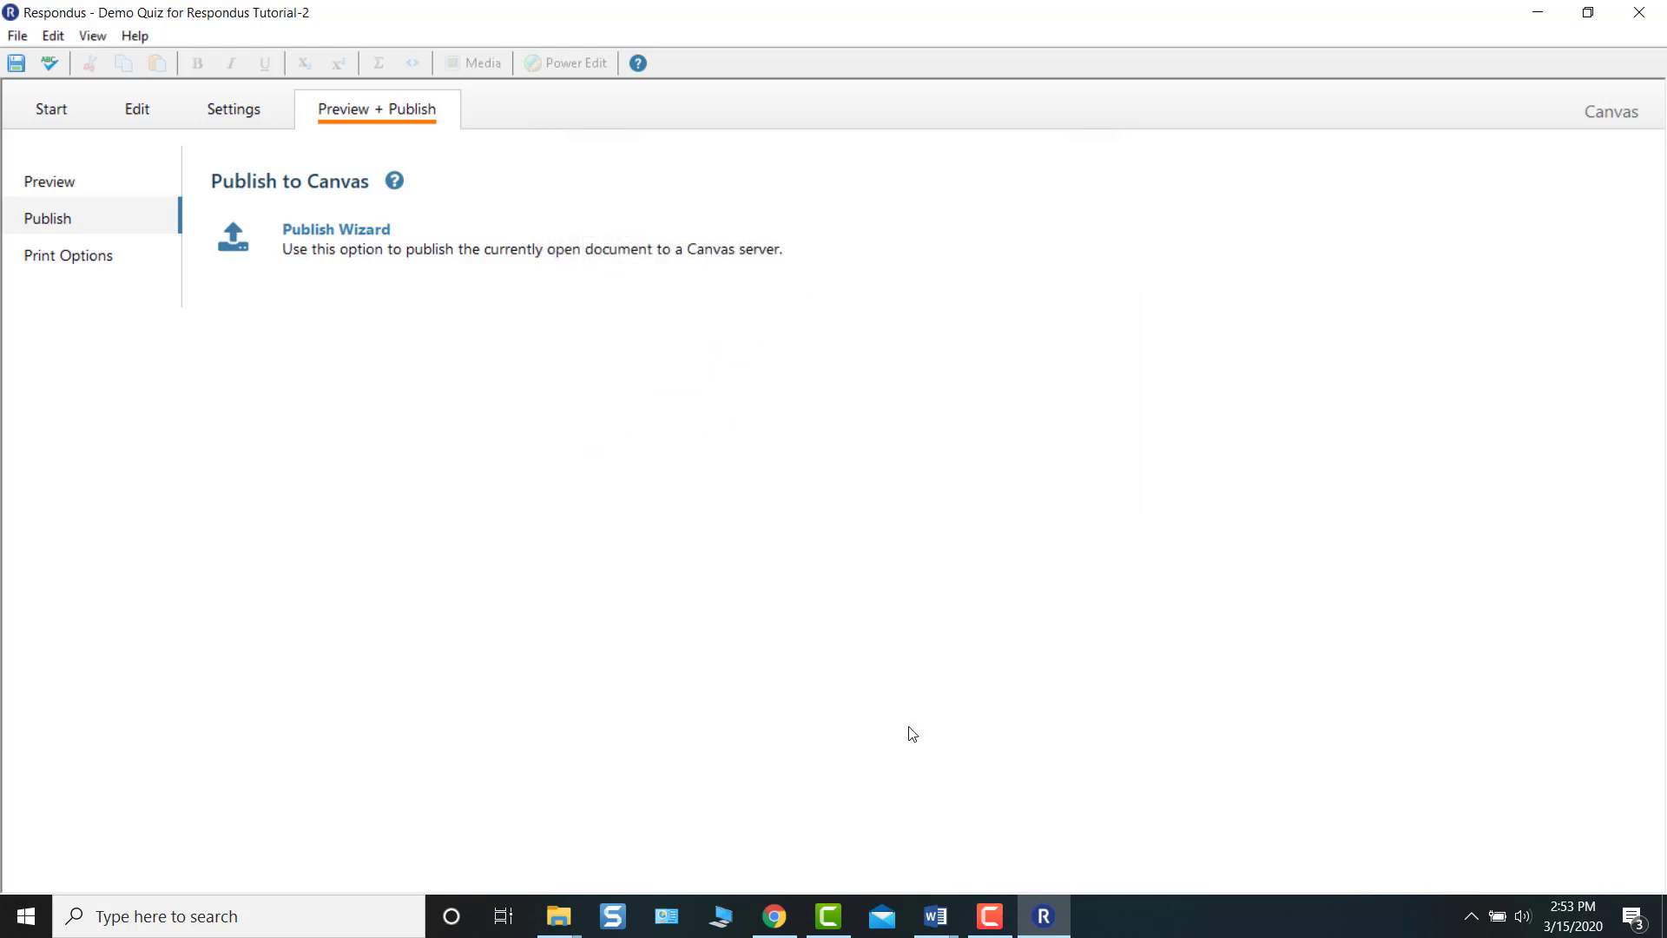
# Switch to Canvas in Chrome and open the Unit #2 lecture module of the Introduction to Microbiology course
pyautogui.click(775, 917)
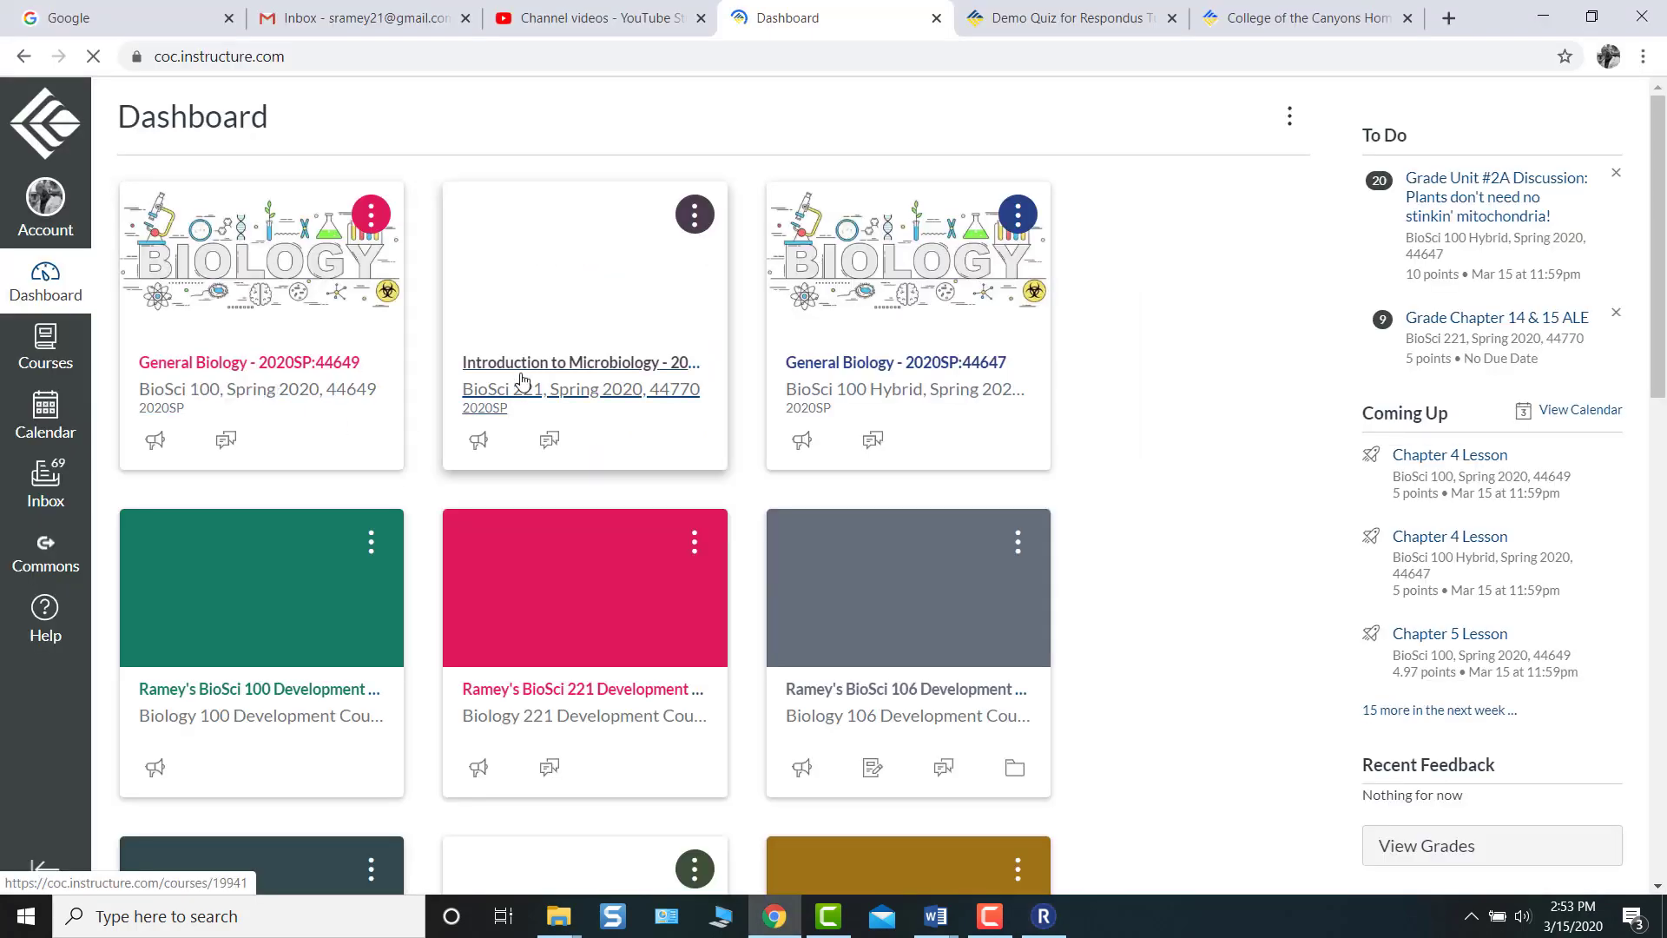
pyautogui.click(578, 399)
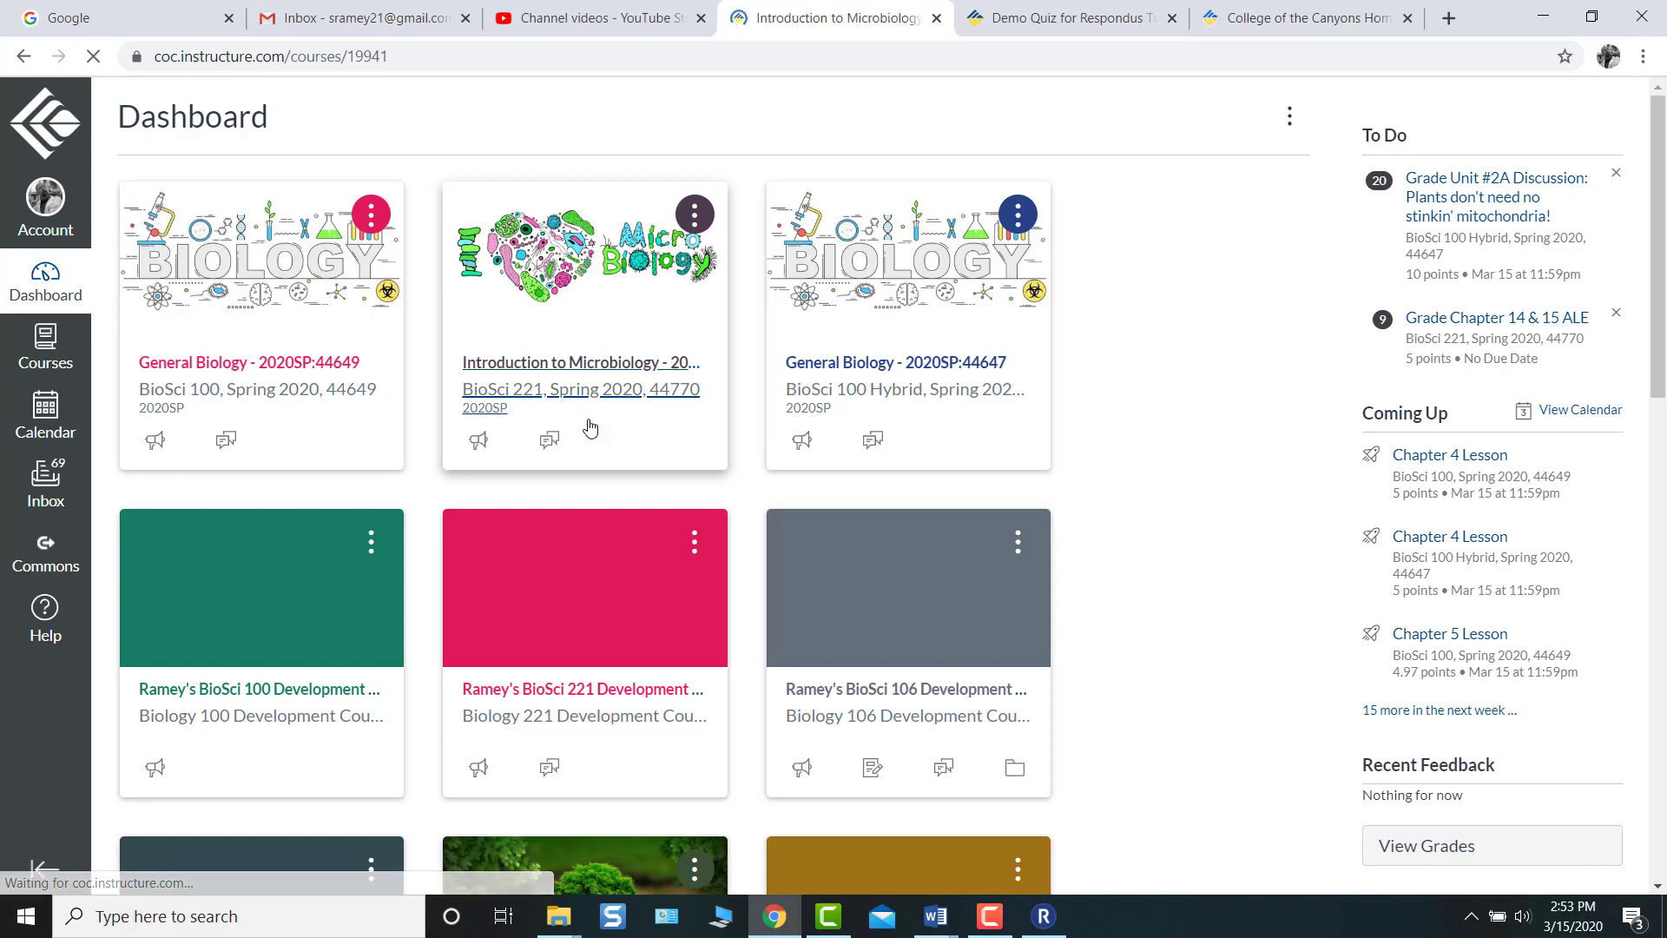
pyautogui.scroll(-8, 1068, 446)
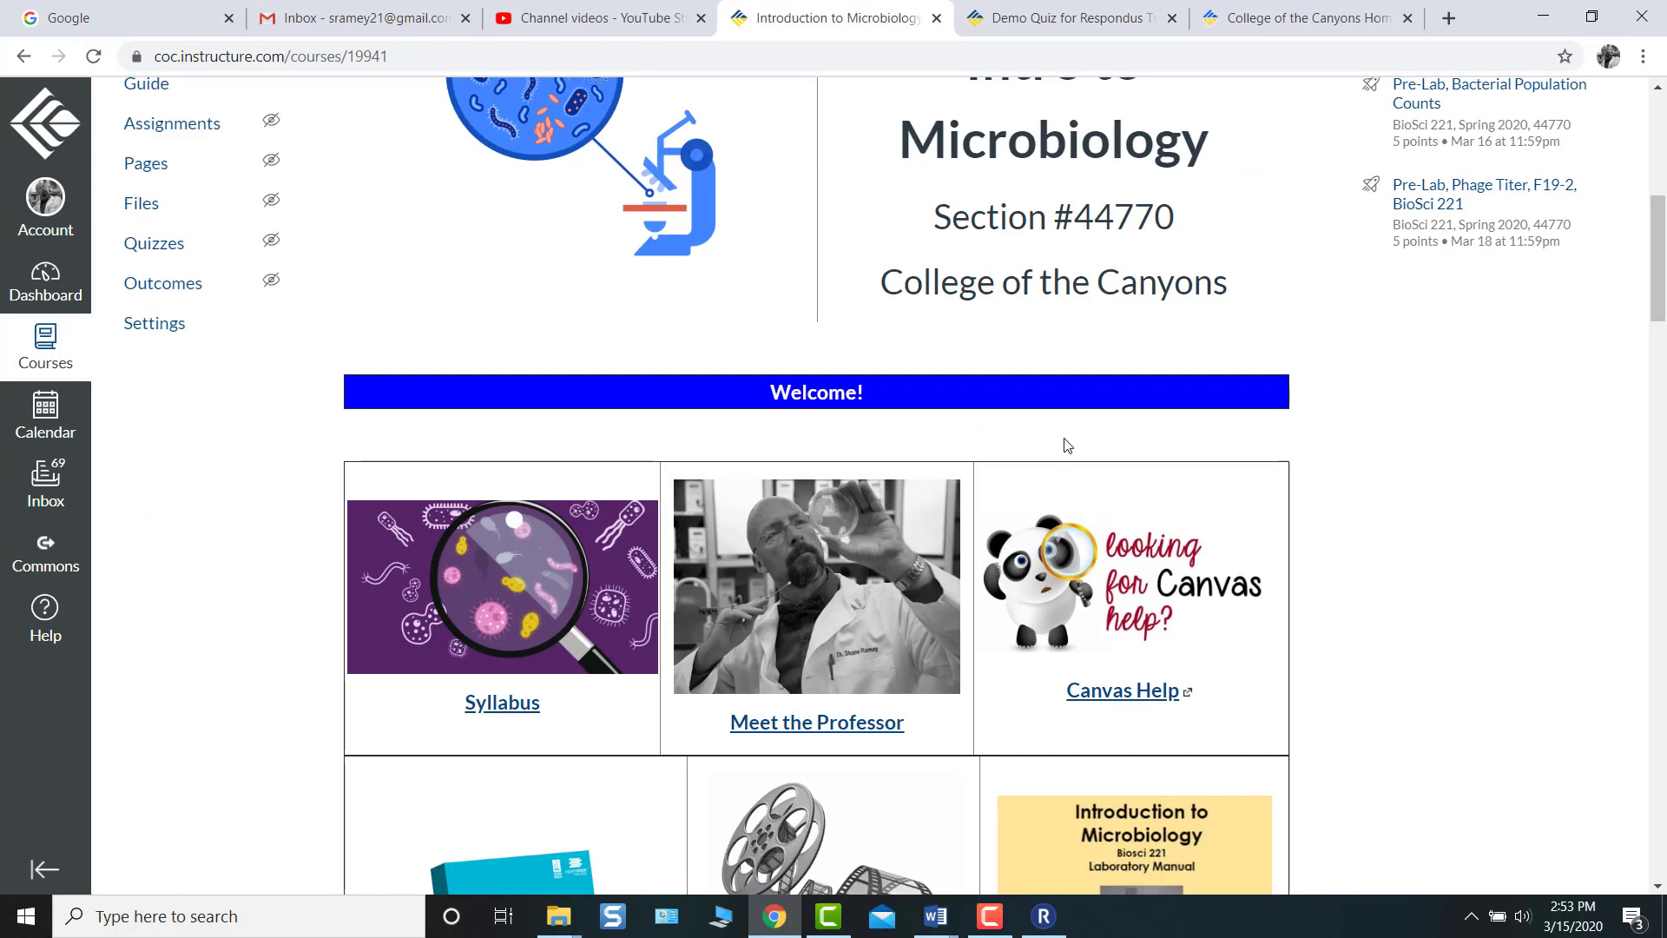
pyautogui.scroll(-15, 1068, 446)
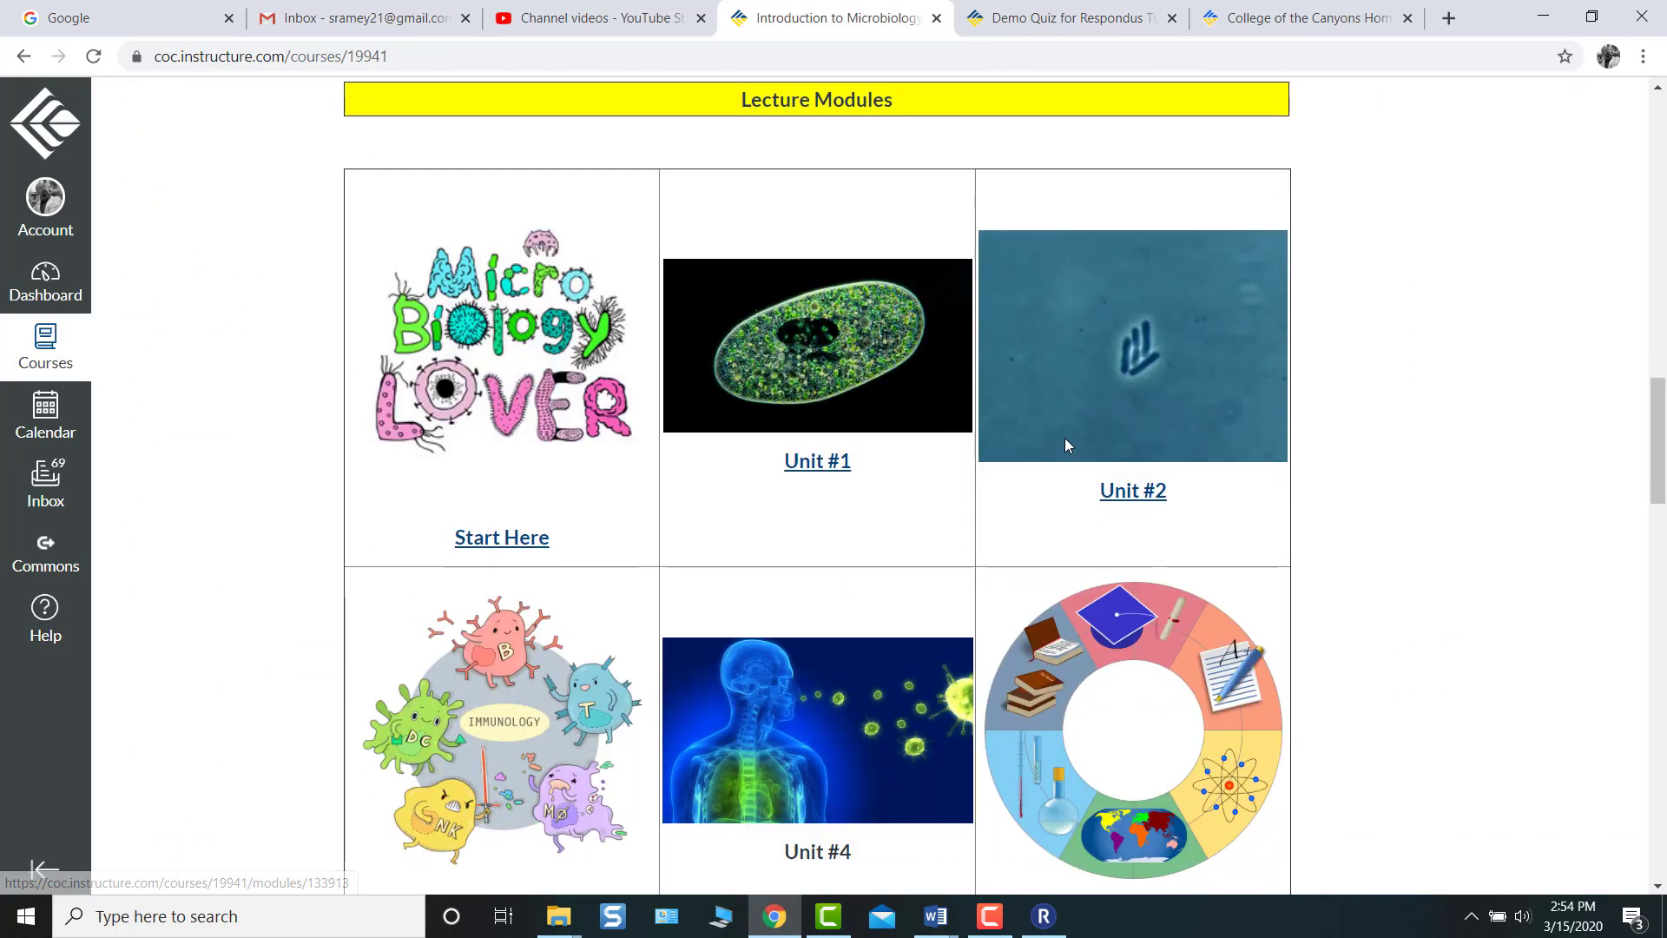
pyautogui.click(1068, 406)
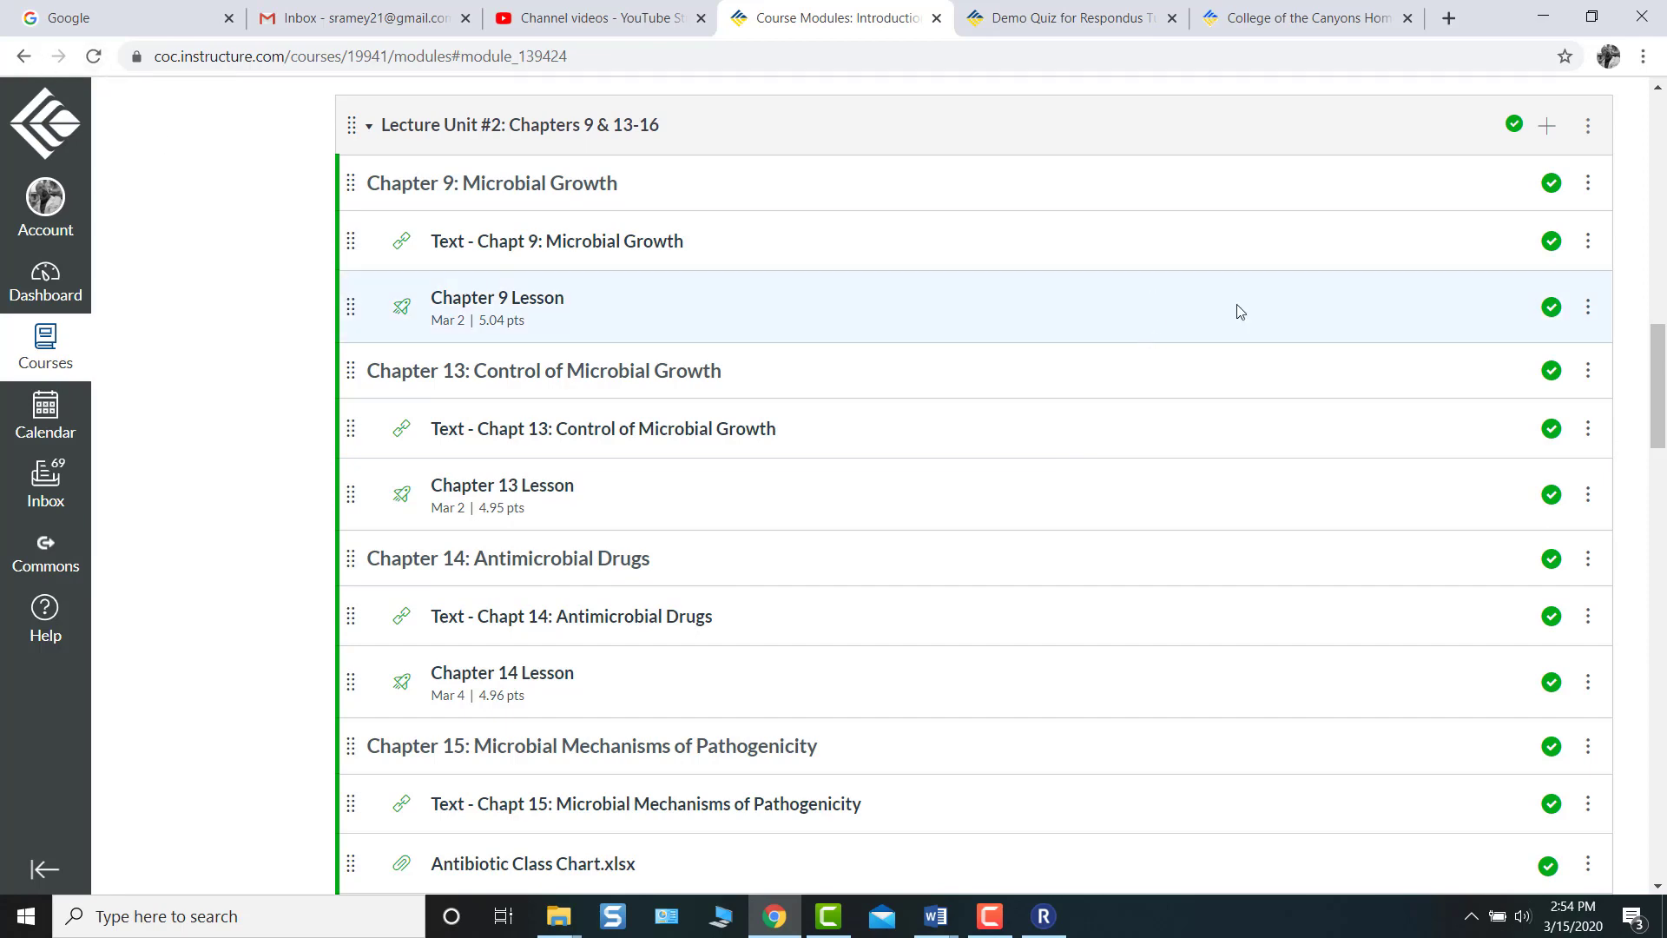
# Add the quiz "Demo Quiz for Respondus Tutorial-2" to the module Lecture Unit #2: Chapters 9 & 13-16
pyautogui.click(1546, 126)
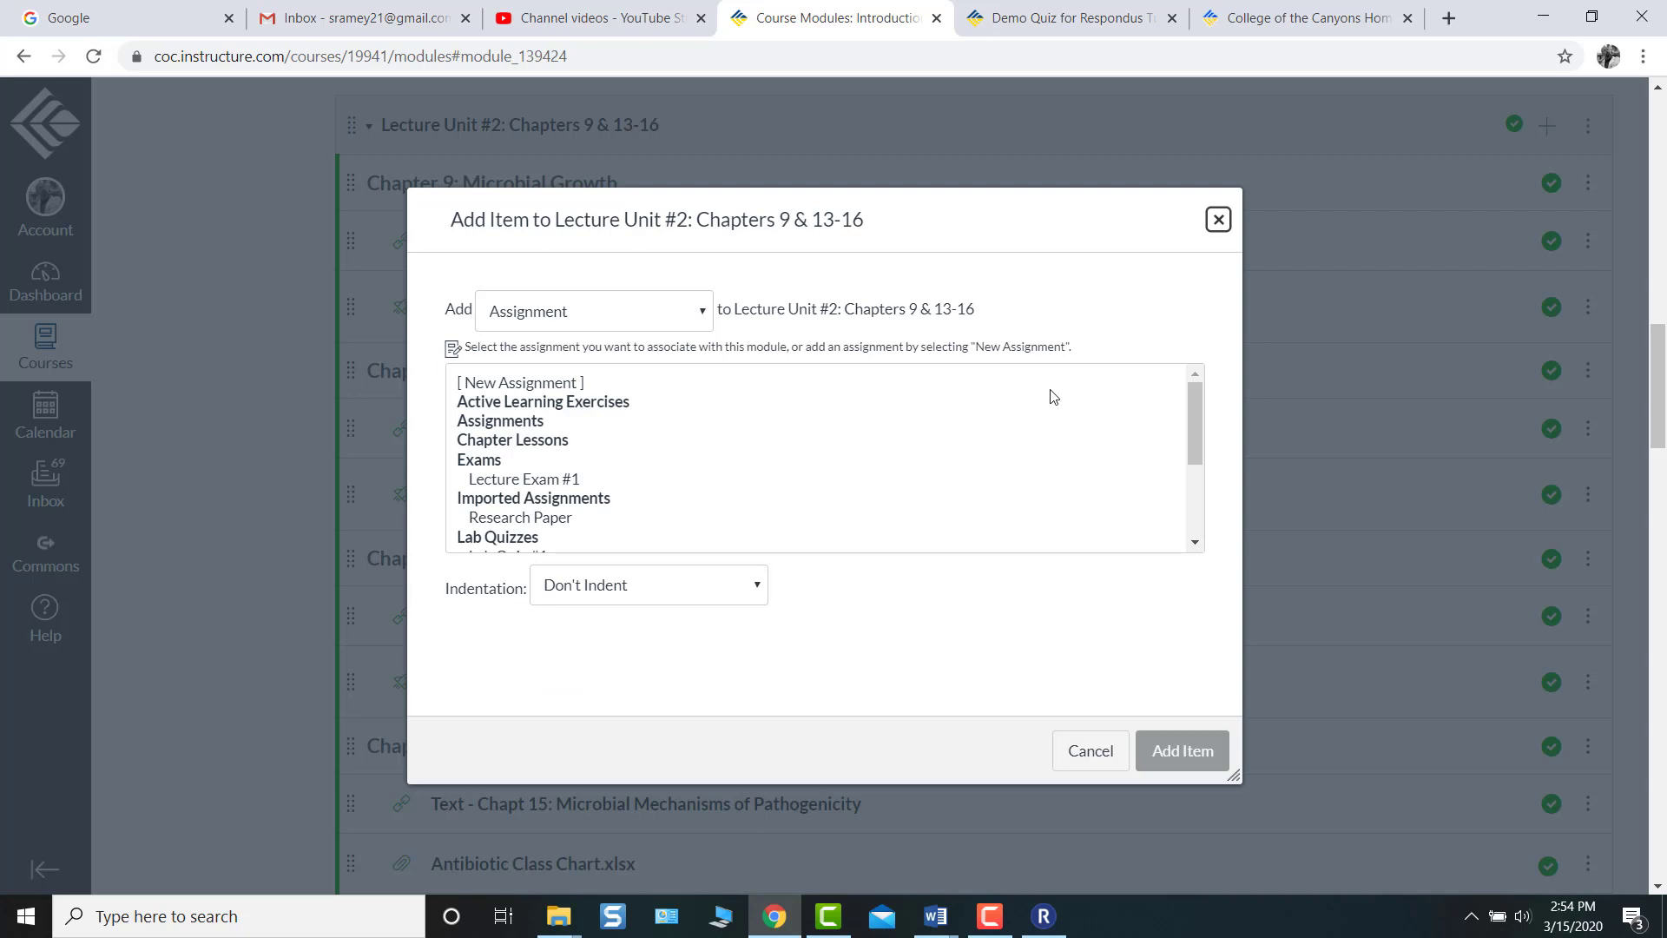
pyautogui.click(700, 318)
pyautogui.click(643, 360)
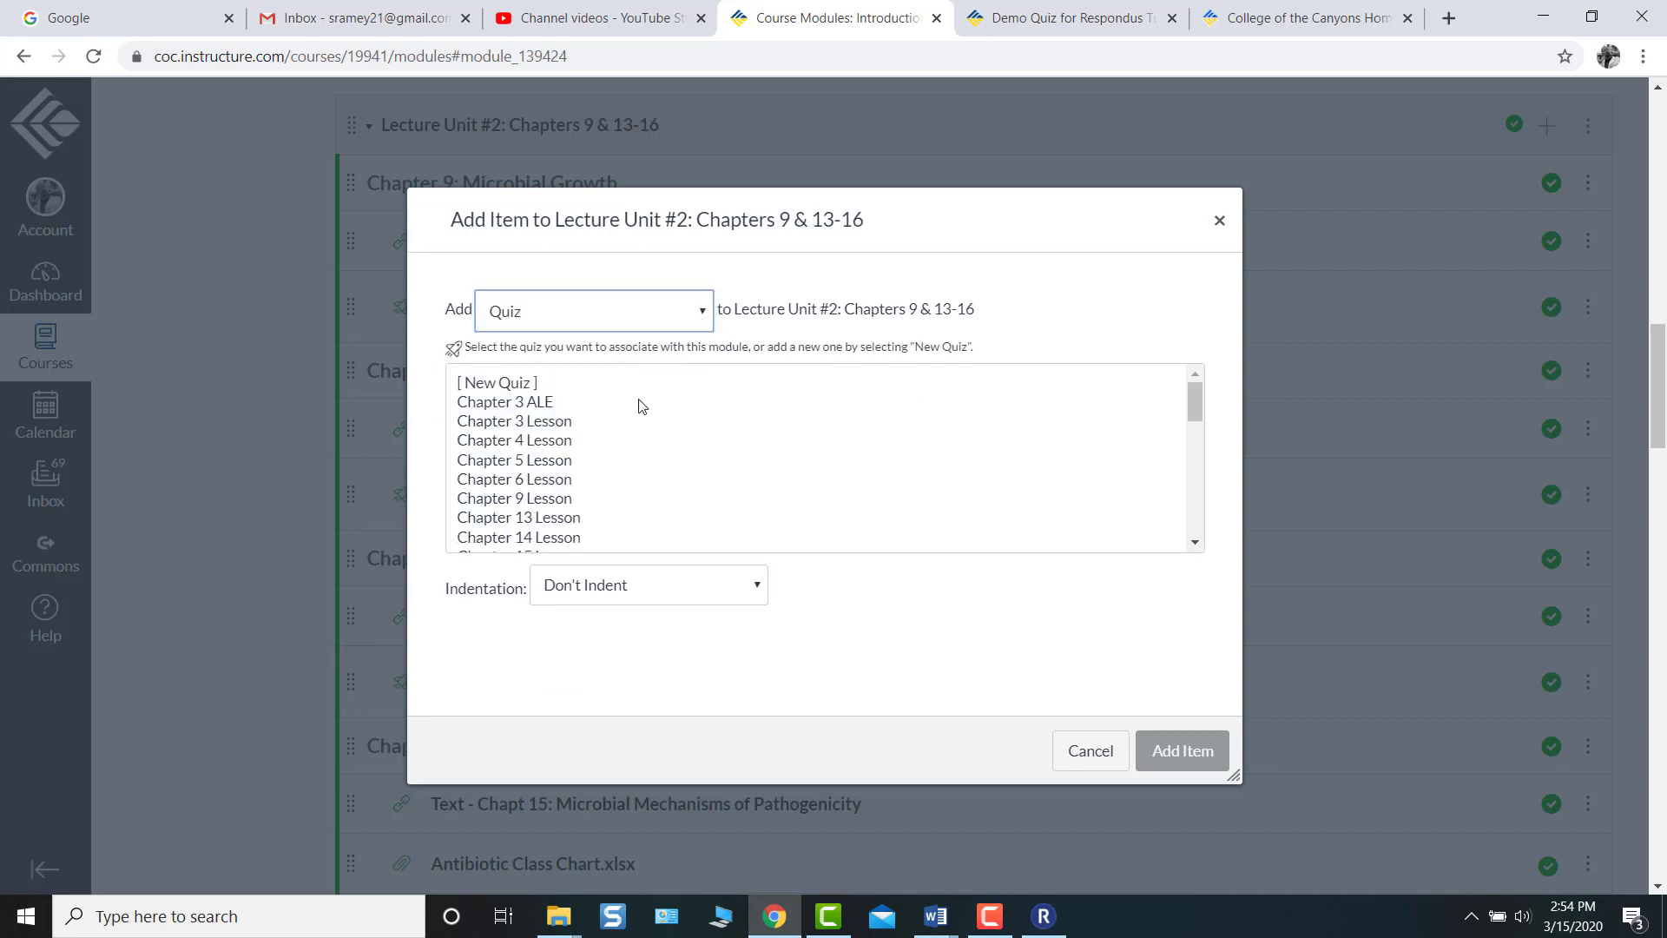
pyautogui.scroll(-2, 643, 428)
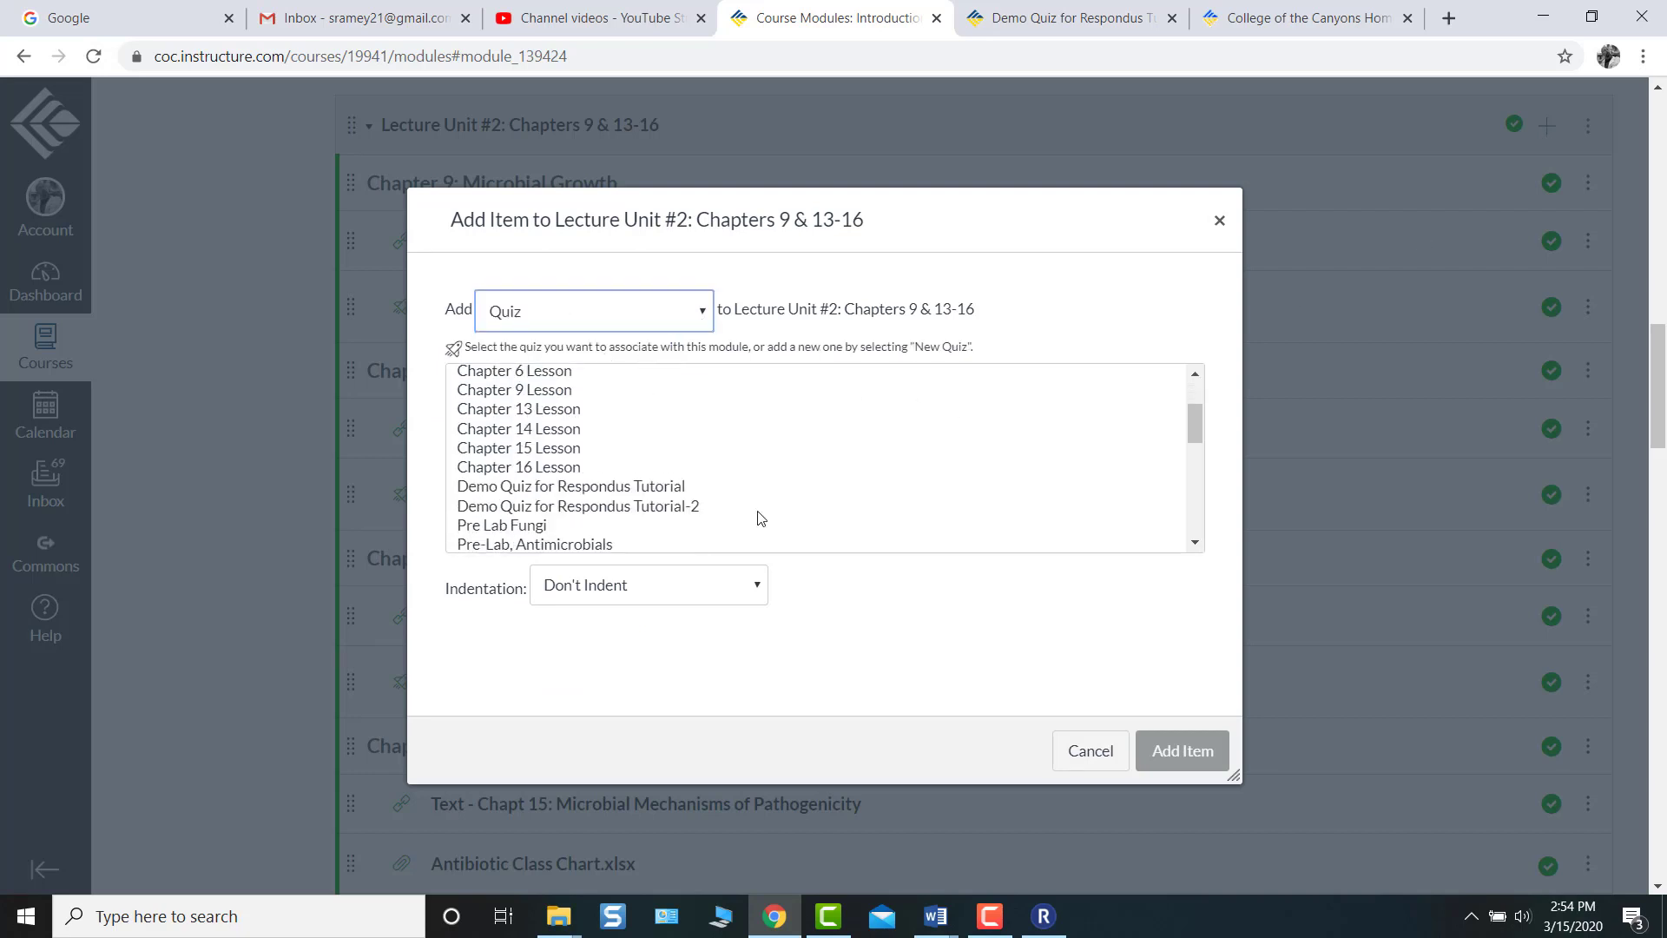
pyautogui.click(633, 508)
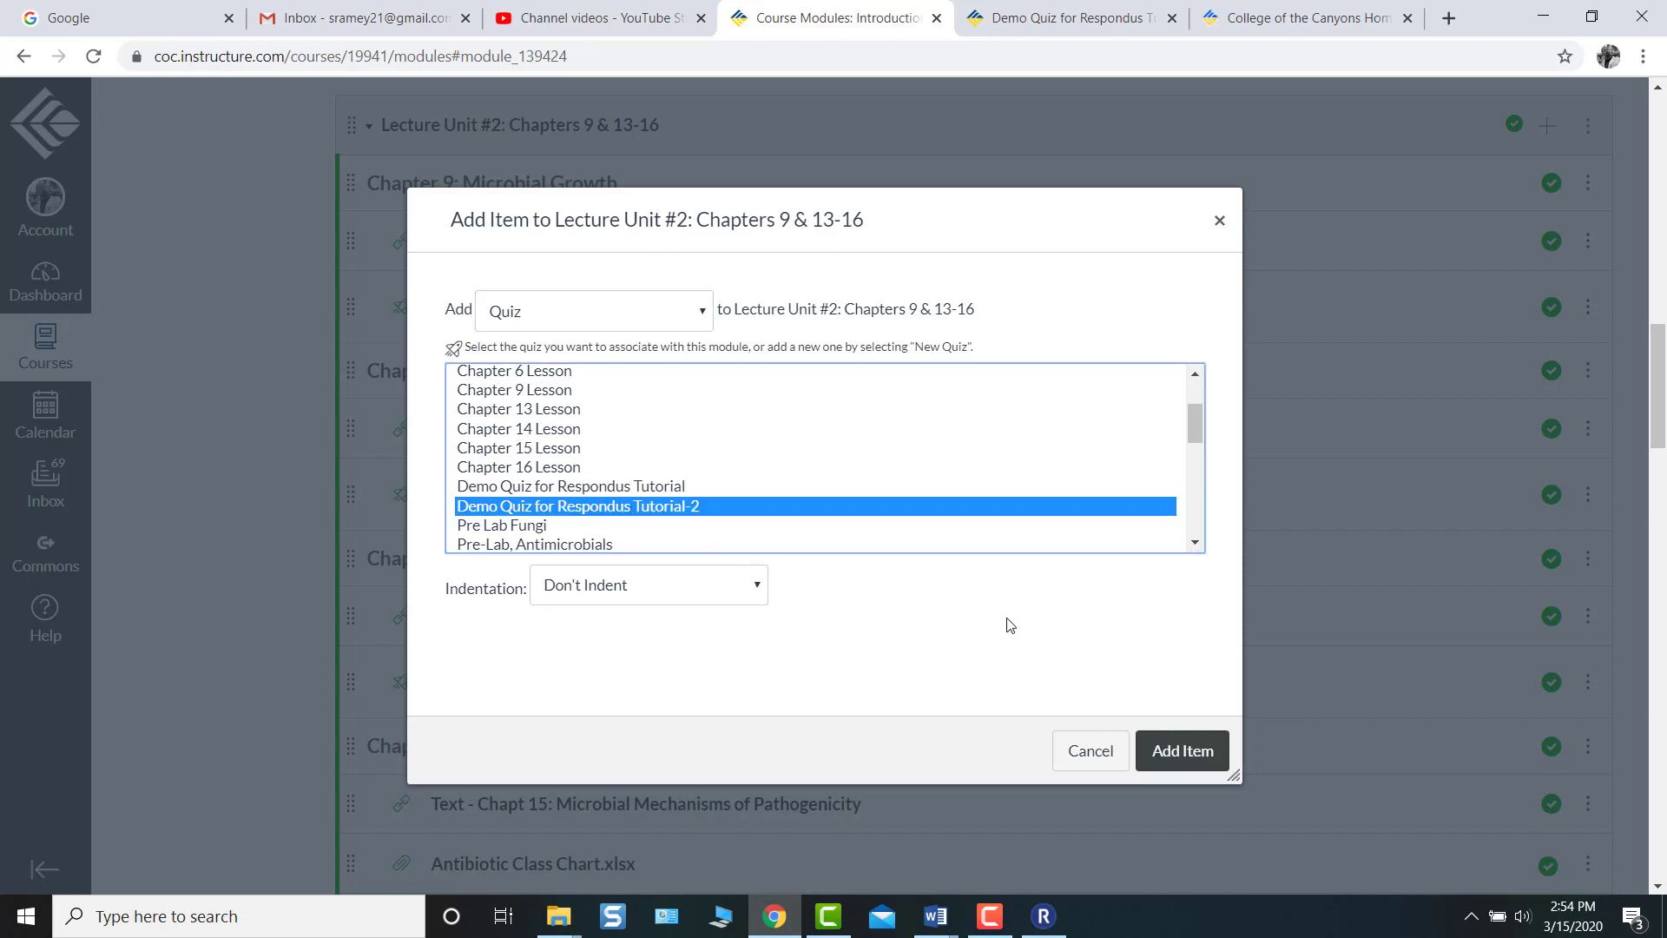
pyautogui.click(1176, 748)
# Open Demo Quiz for Respondus Tutorial-2 for editing in a new browser tab and review its instructions and options
pyautogui.scroll(-8, 1150, 693)
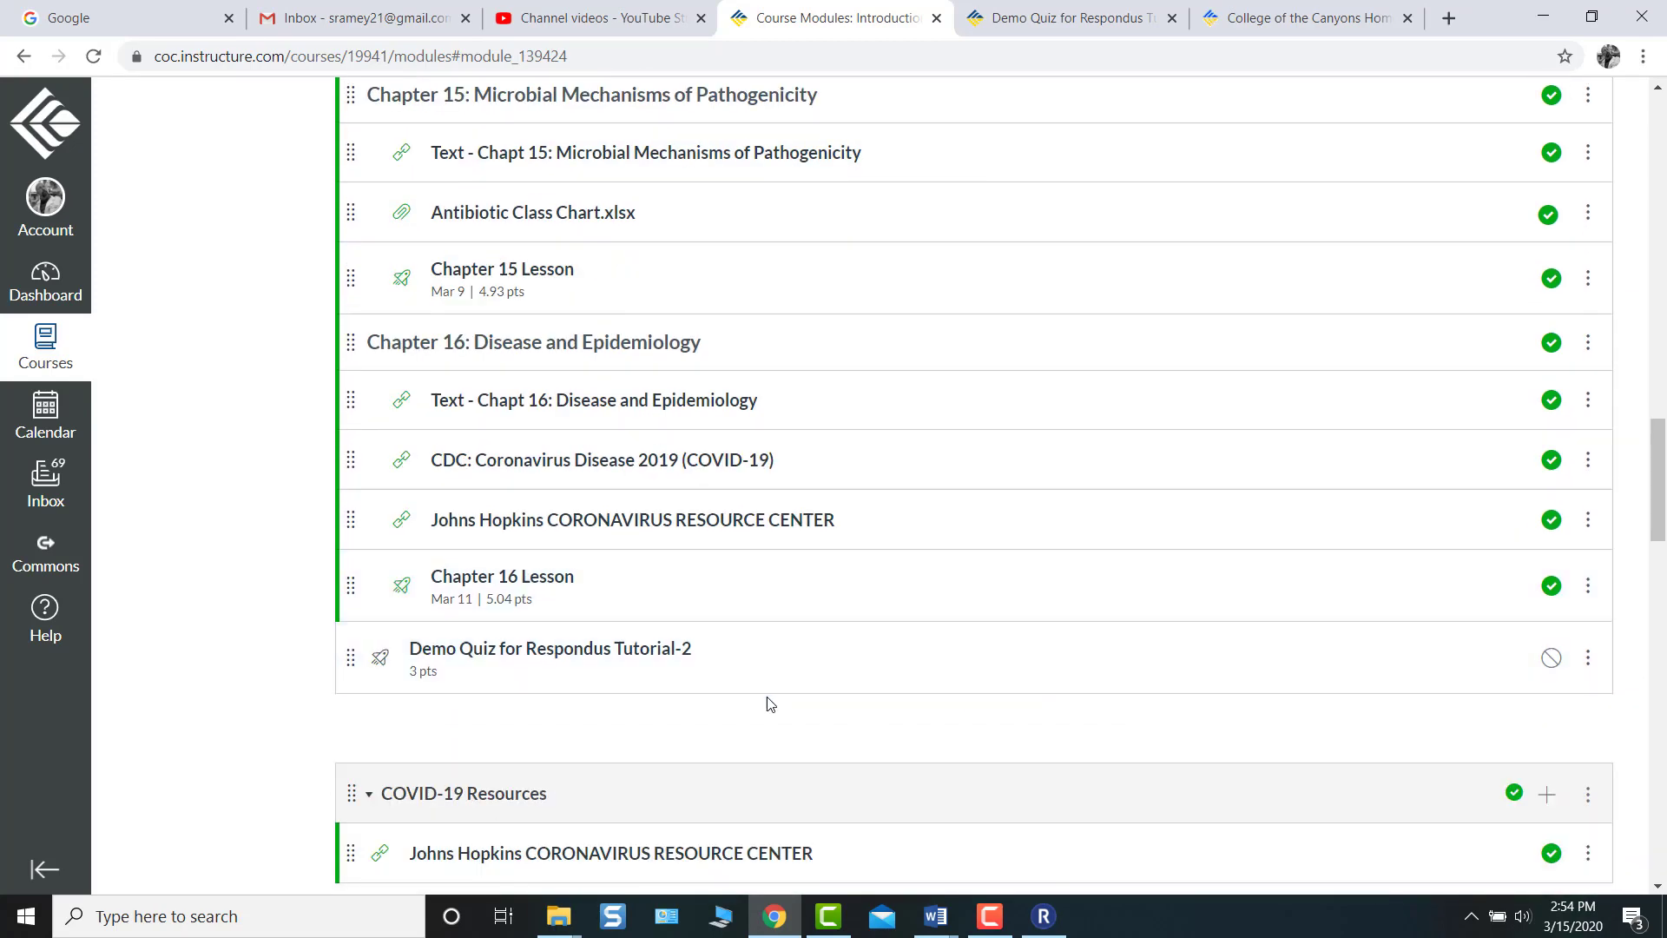
pyautogui.middleClick(633, 653)
pyautogui.click(917, 17)
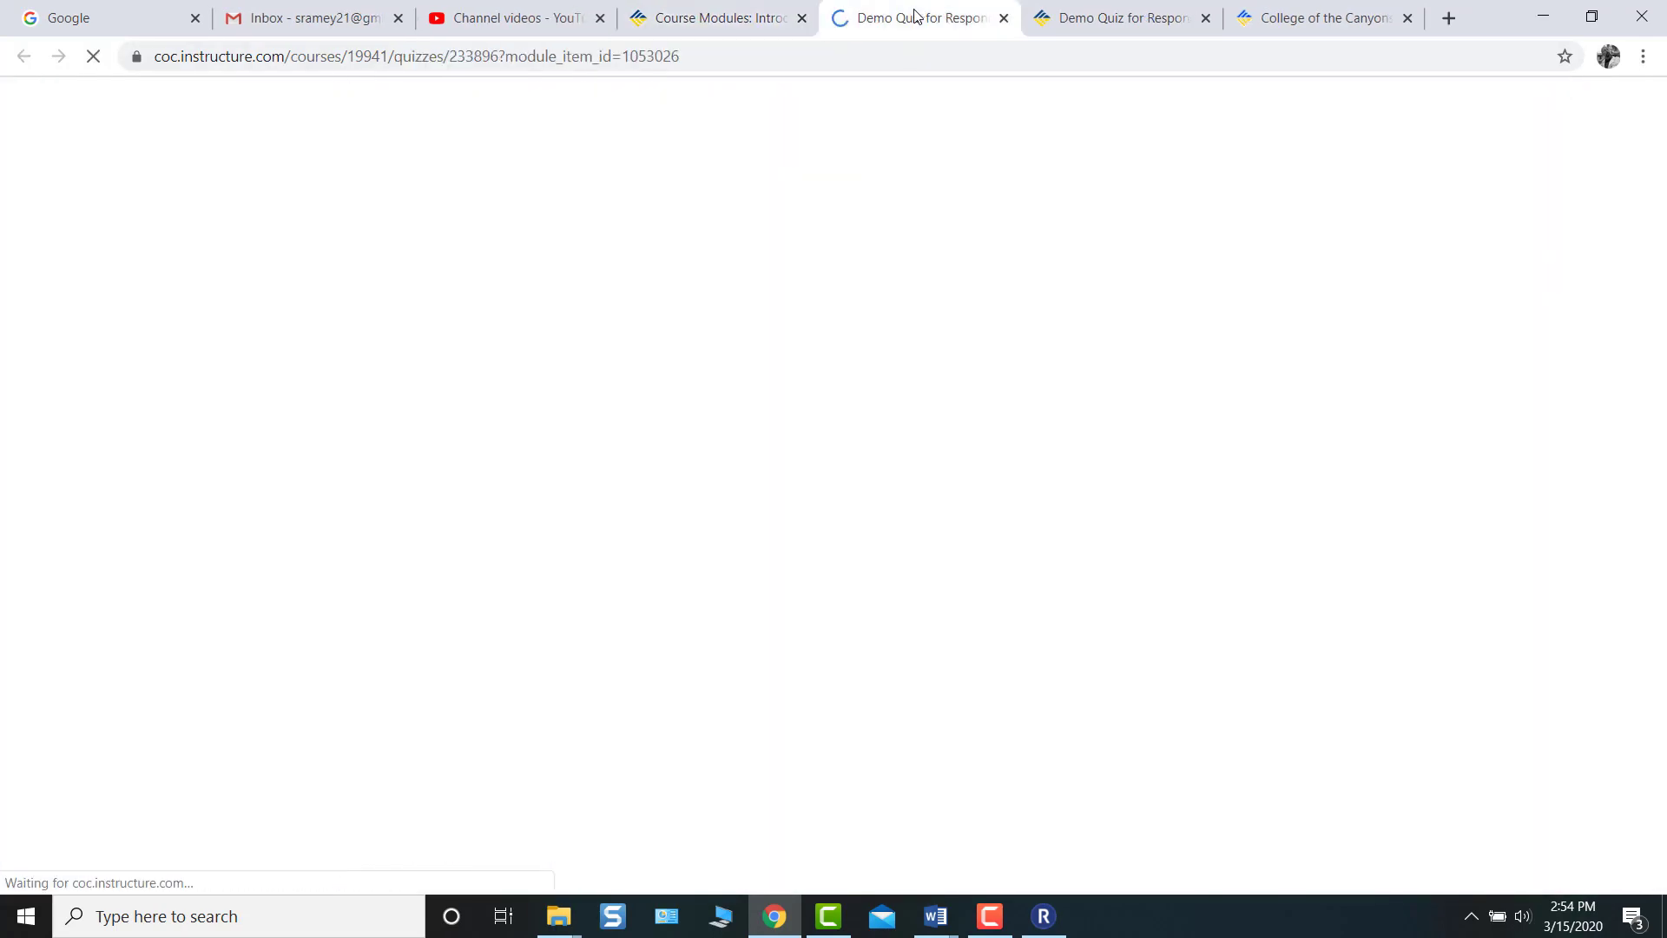
pyautogui.click(1236, 209)
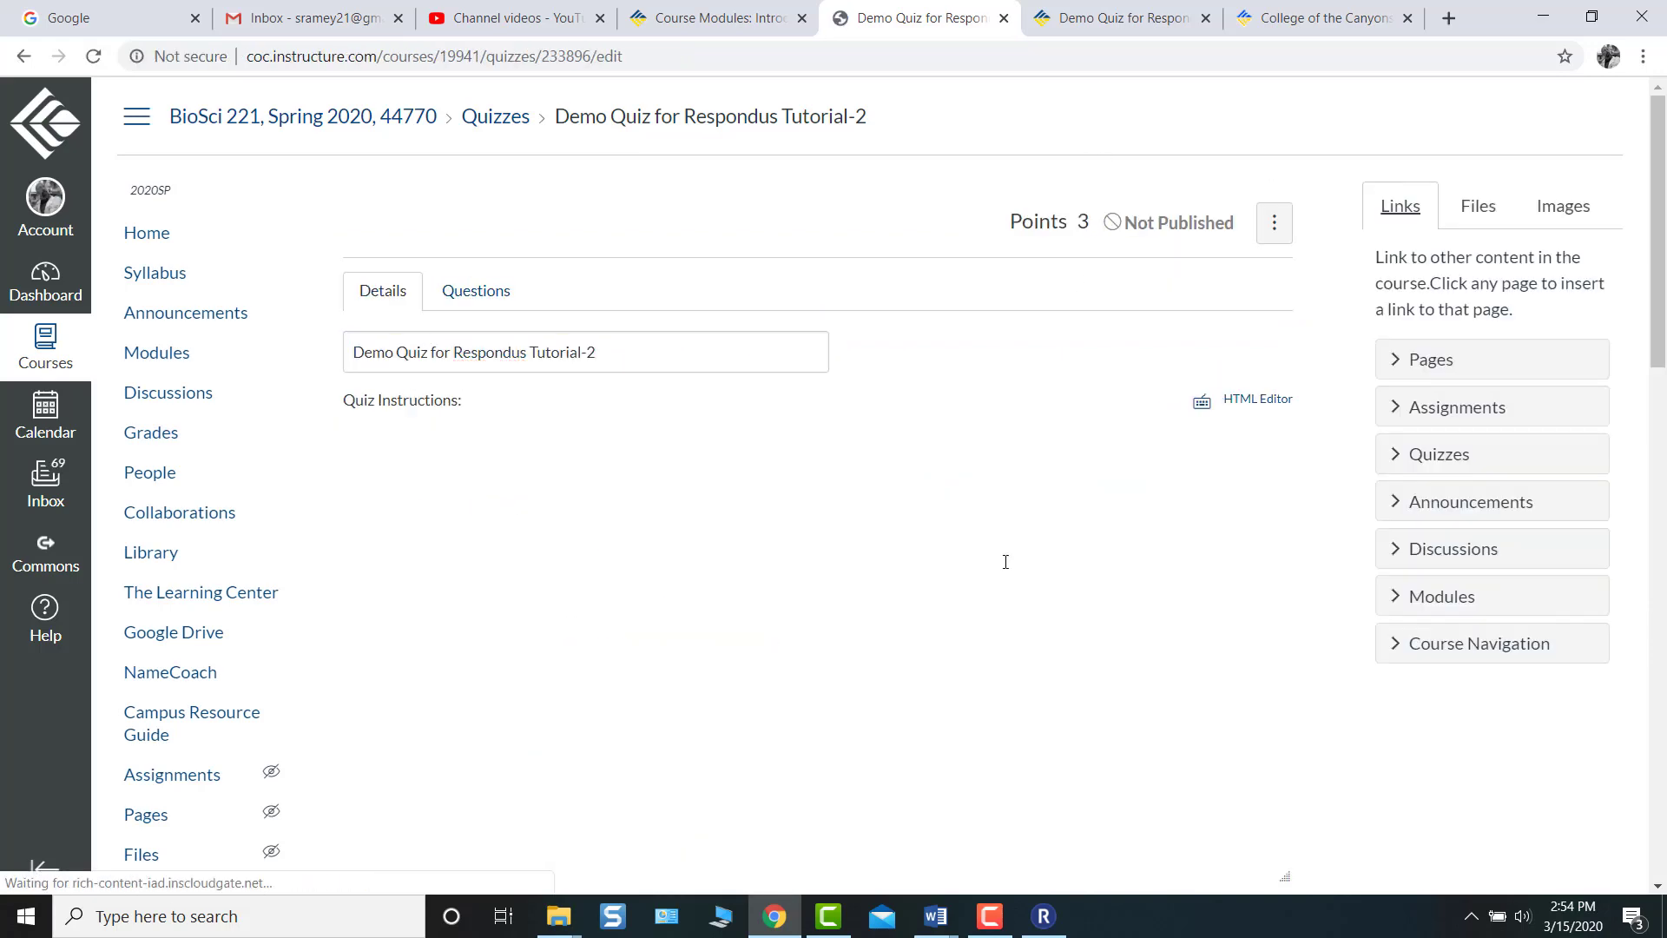
pyautogui.scroll(-2, 941, 581)
pyautogui.scroll(-10, 891, 507)
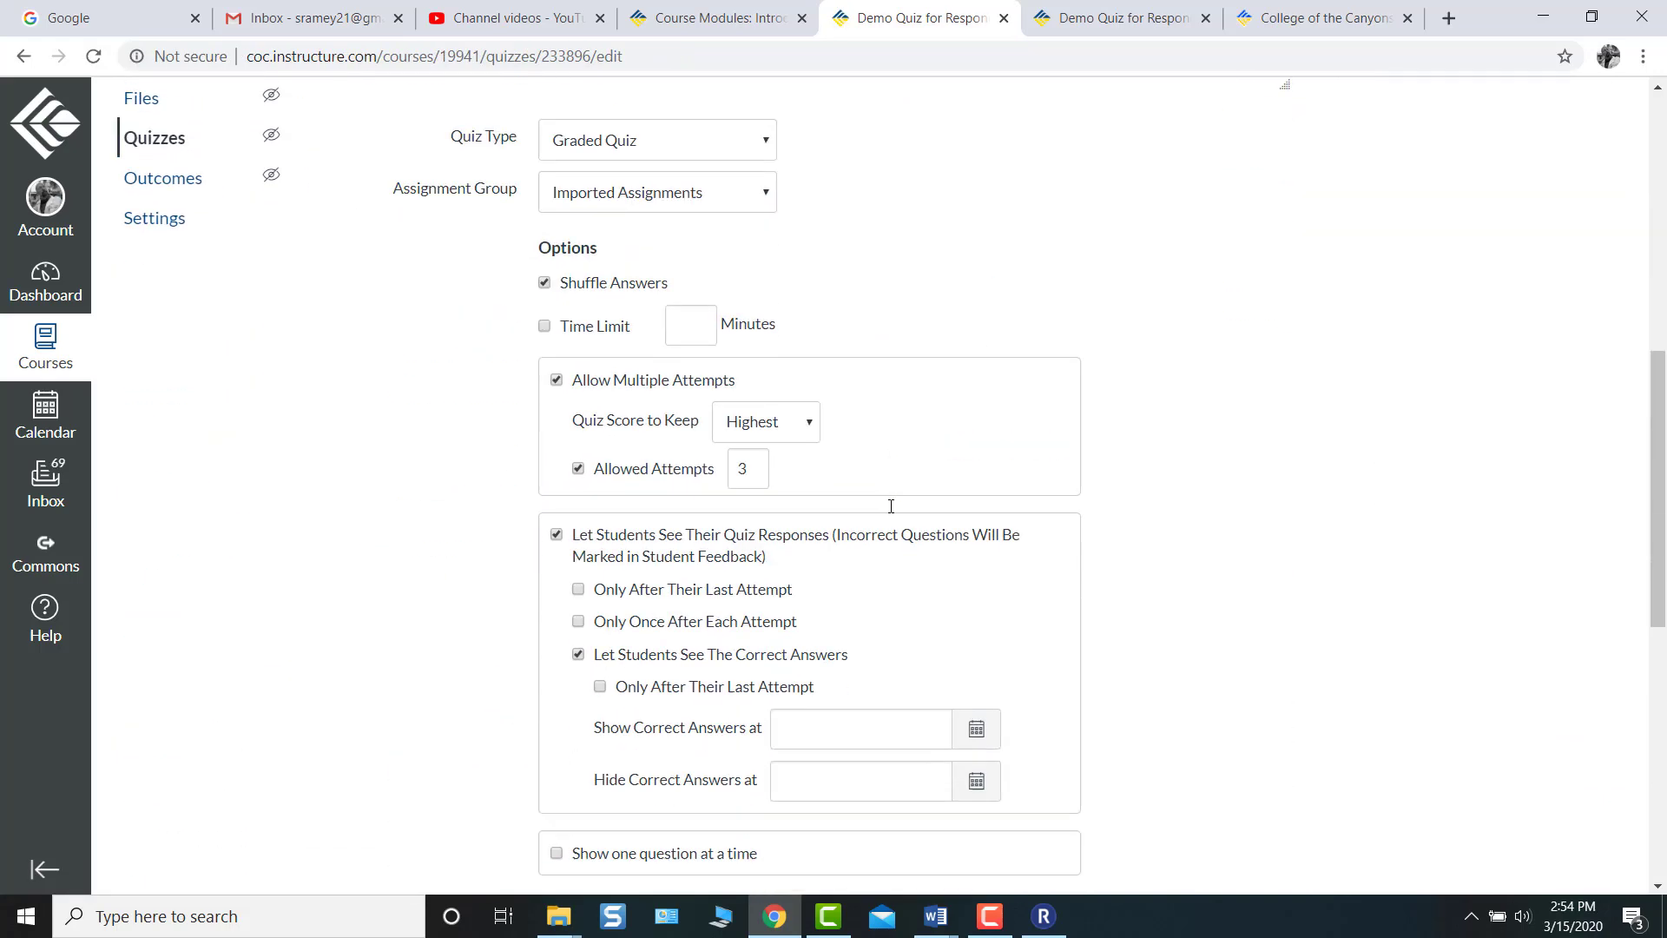
pyautogui.scroll(9, 892, 513)
pyautogui.scroll(3, 892, 512)
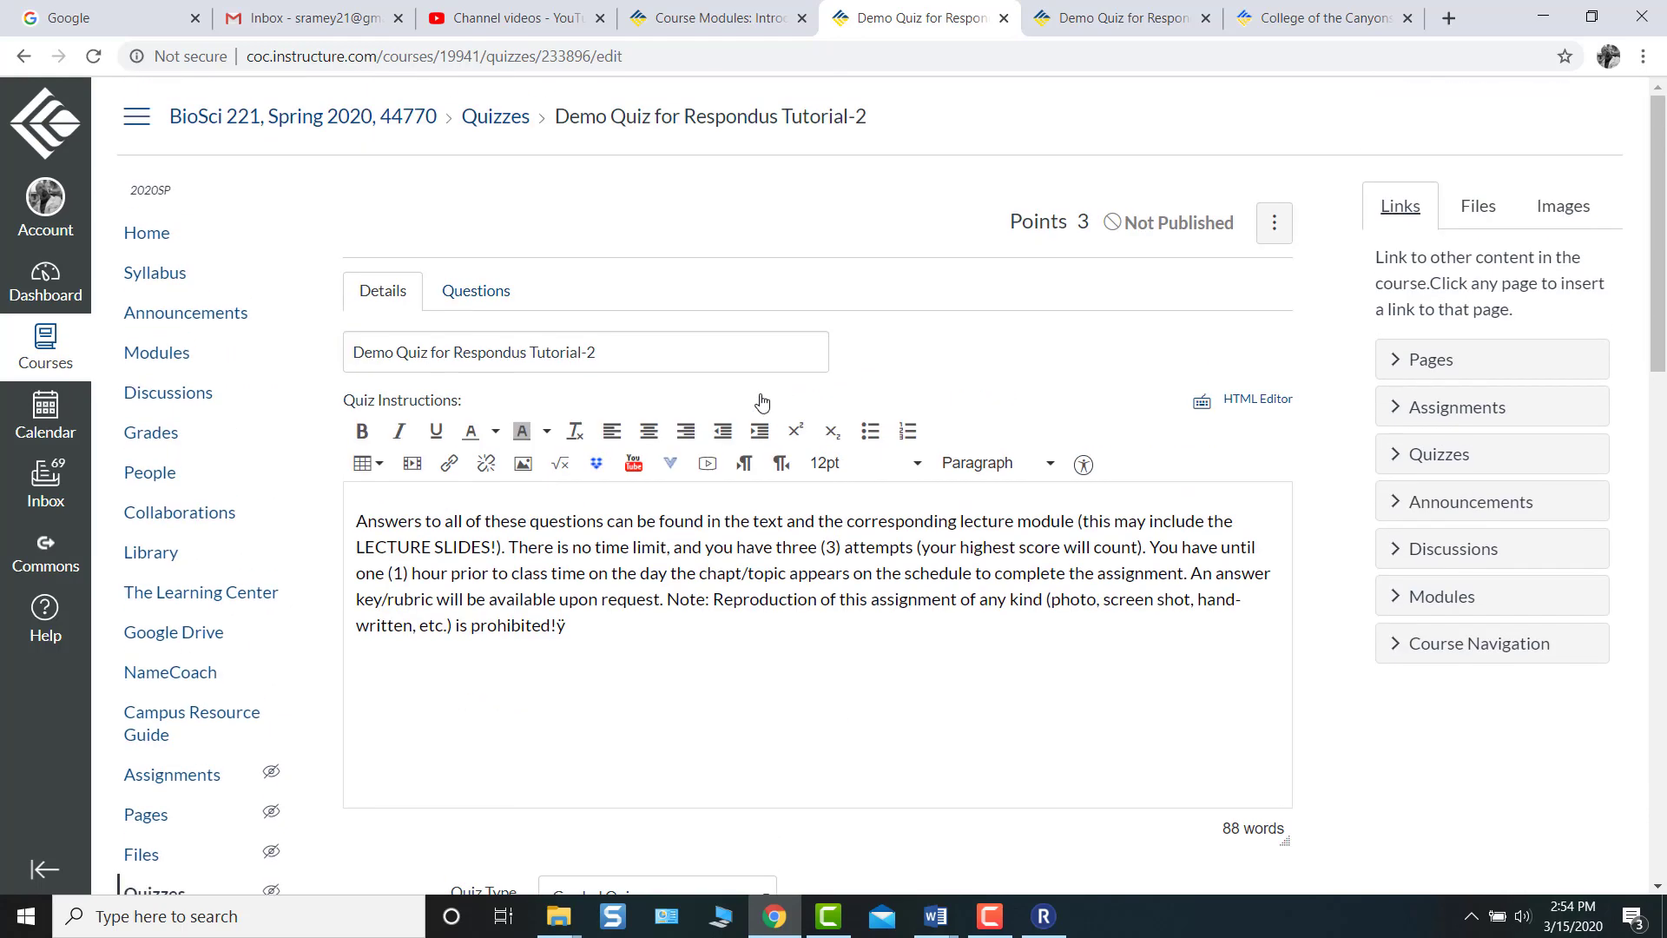
# Review the quiz's question sets, then move Ch02-006 into Question Set 3 and Ch02-007 into Question Set 2 between Ch02-004 and Ch02-005
pyautogui.click(487, 294)
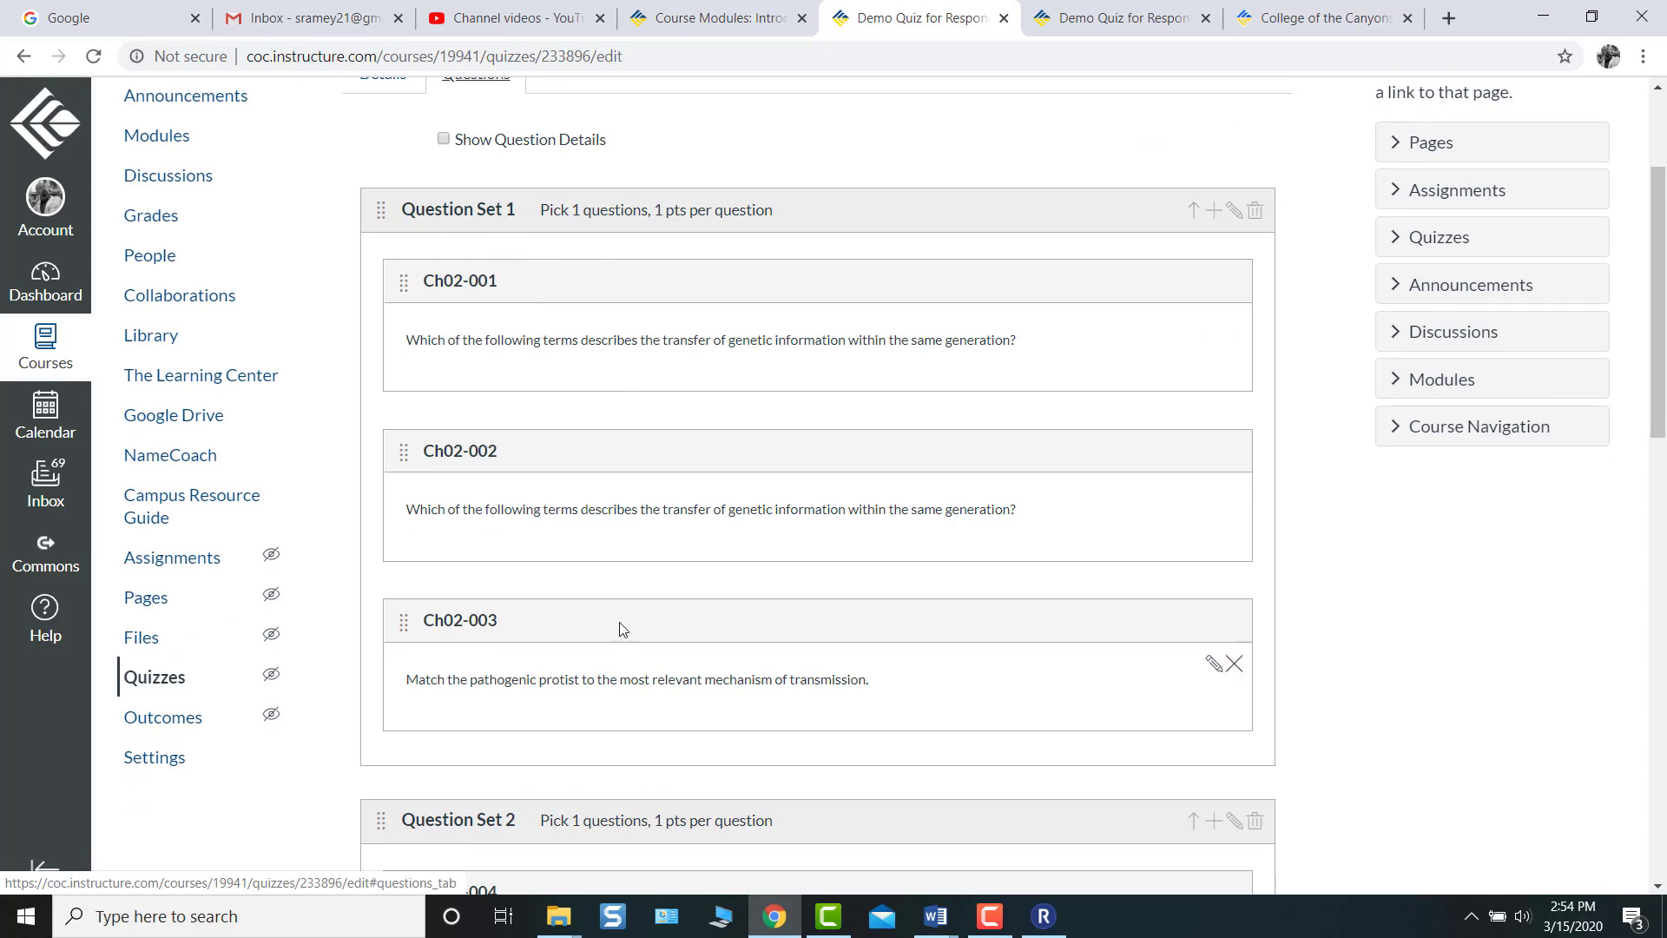
pyautogui.scroll(-15, 566, 409)
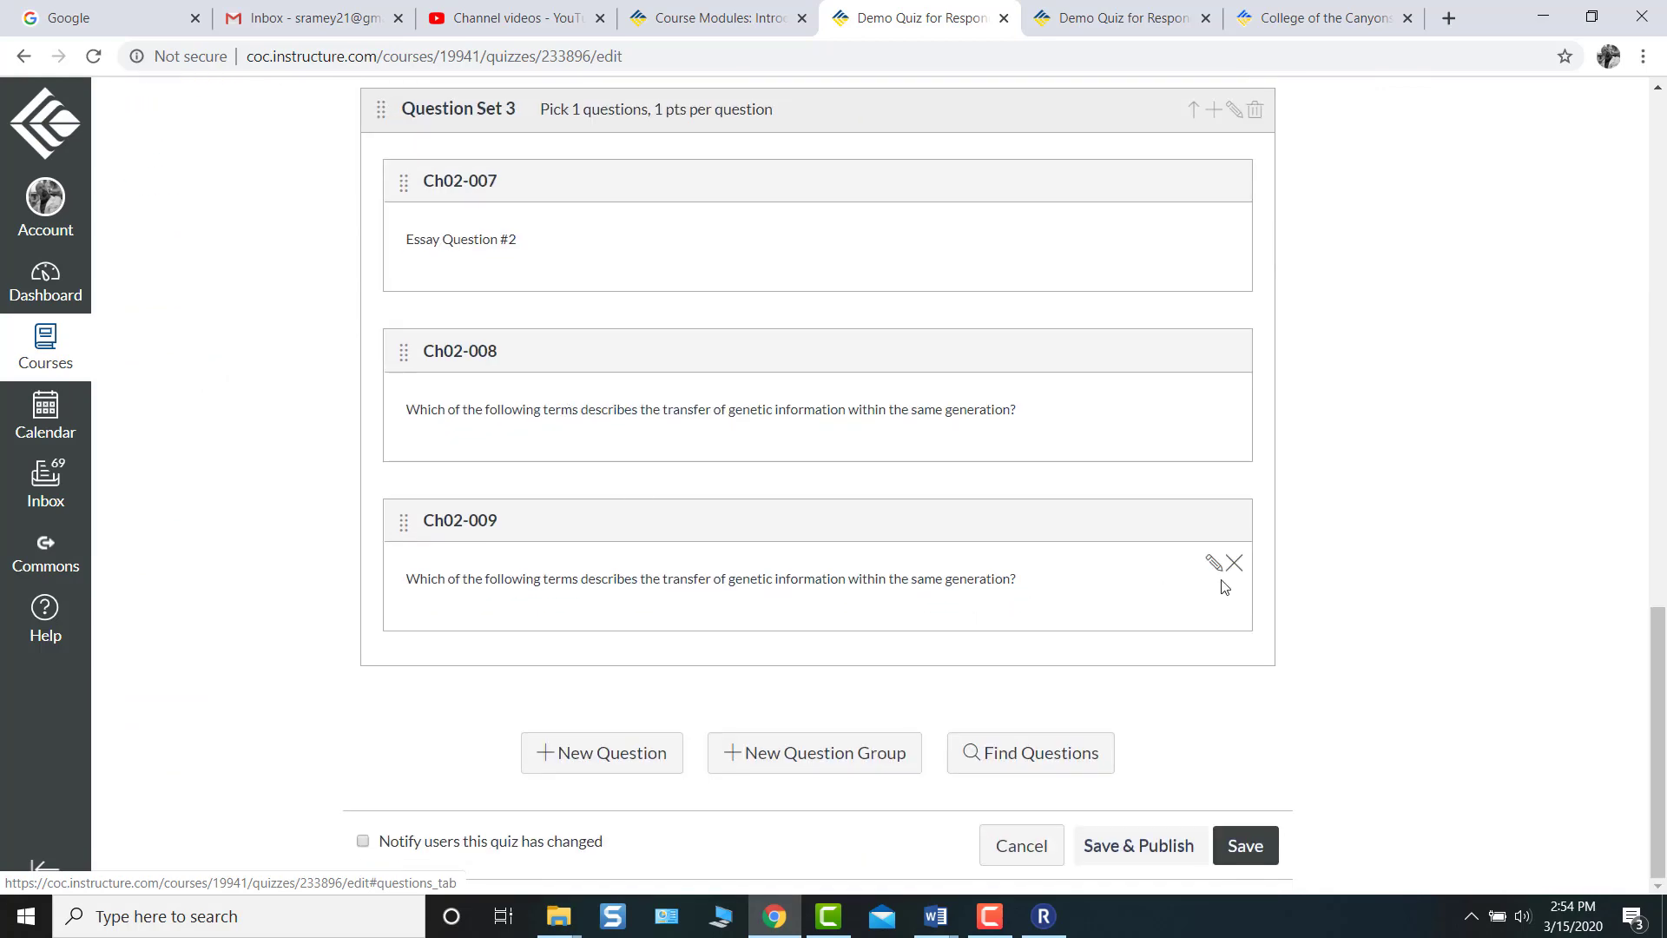
pyautogui.scroll(5, 1225, 587)
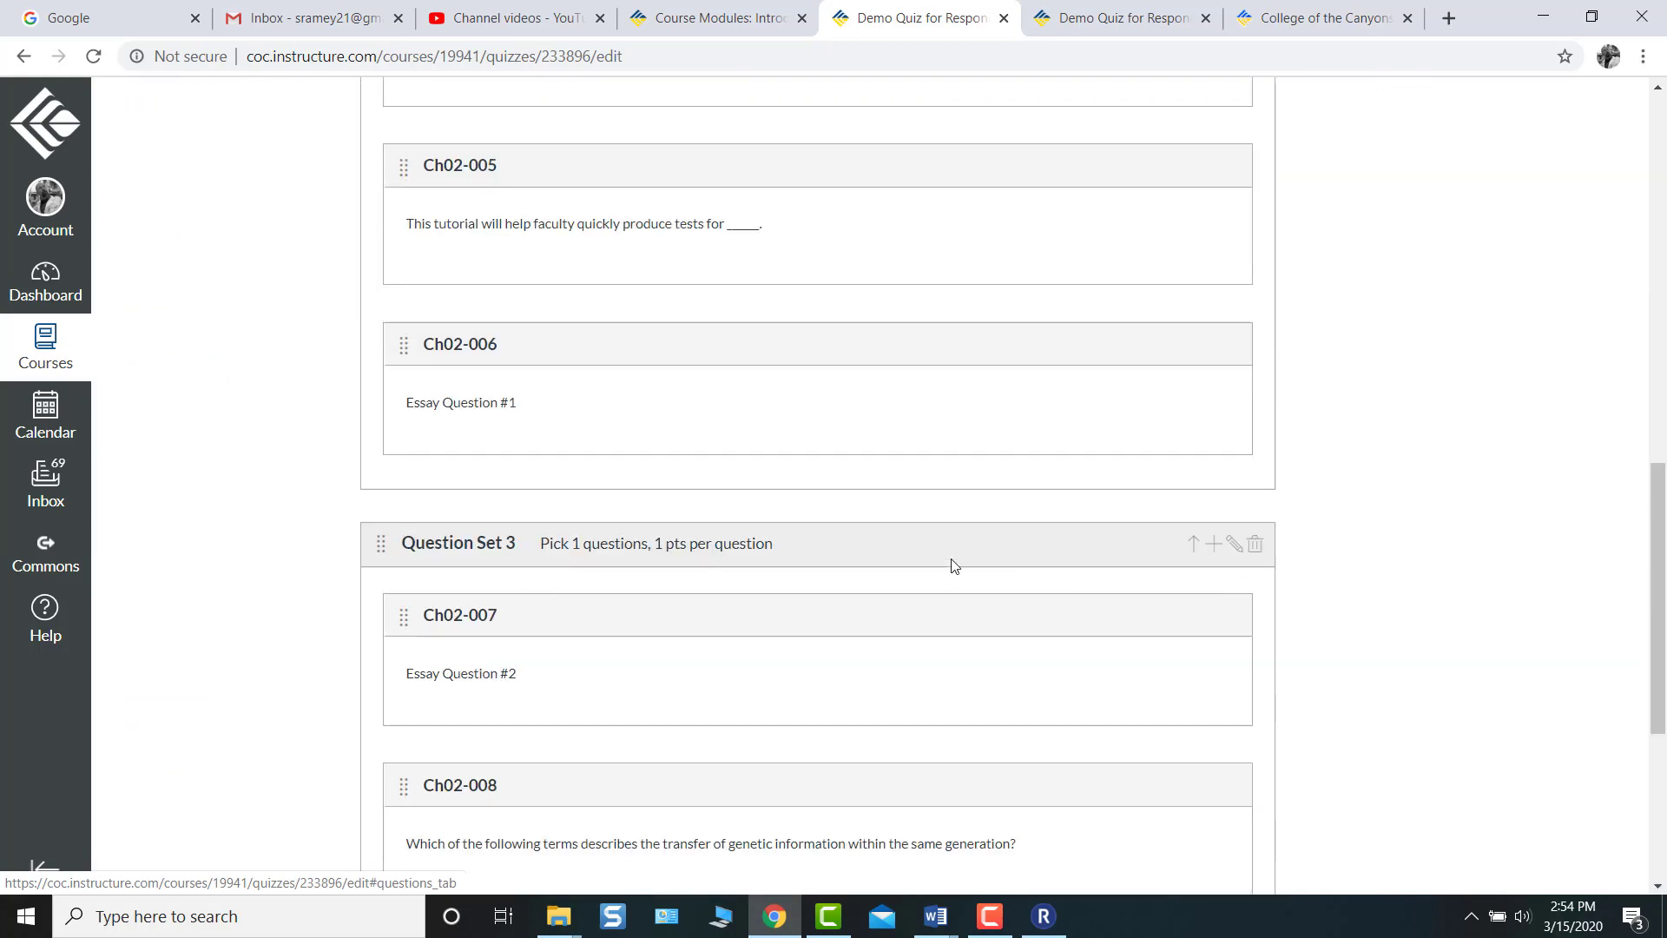
pyautogui.scroll(4, 703, 531)
pyautogui.scroll(-4, 608, 487)
pyautogui.moveTo(403, 344); pyautogui.dragTo(415, 603)
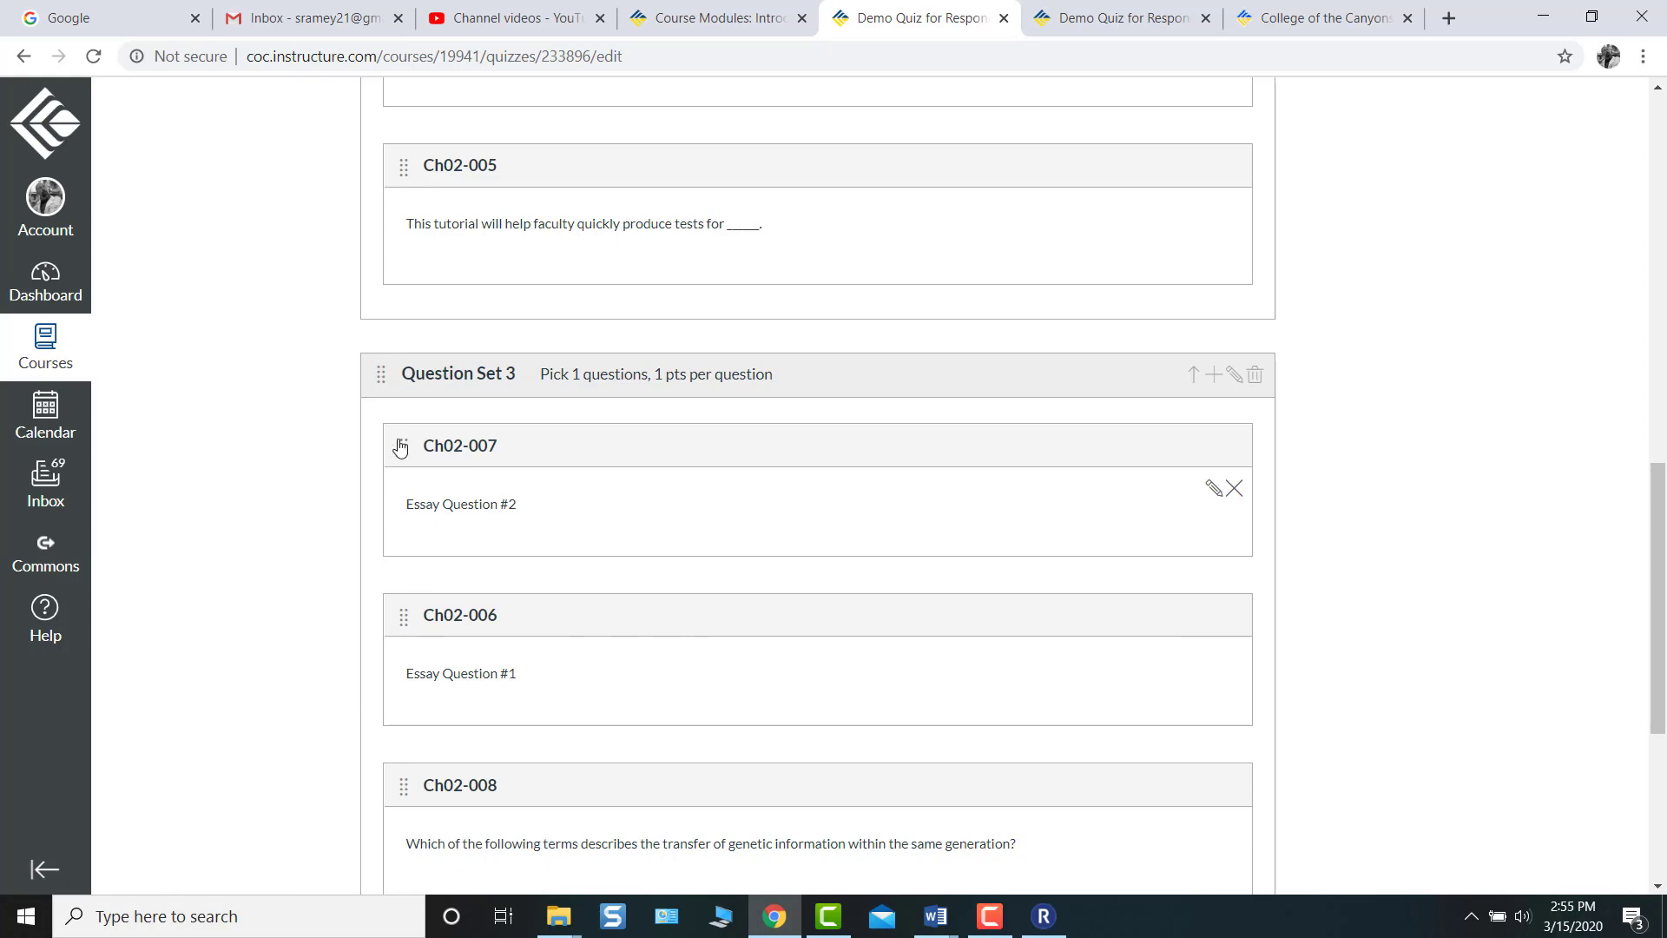
pyautogui.moveTo(400, 447); pyautogui.dragTo(419, 289)
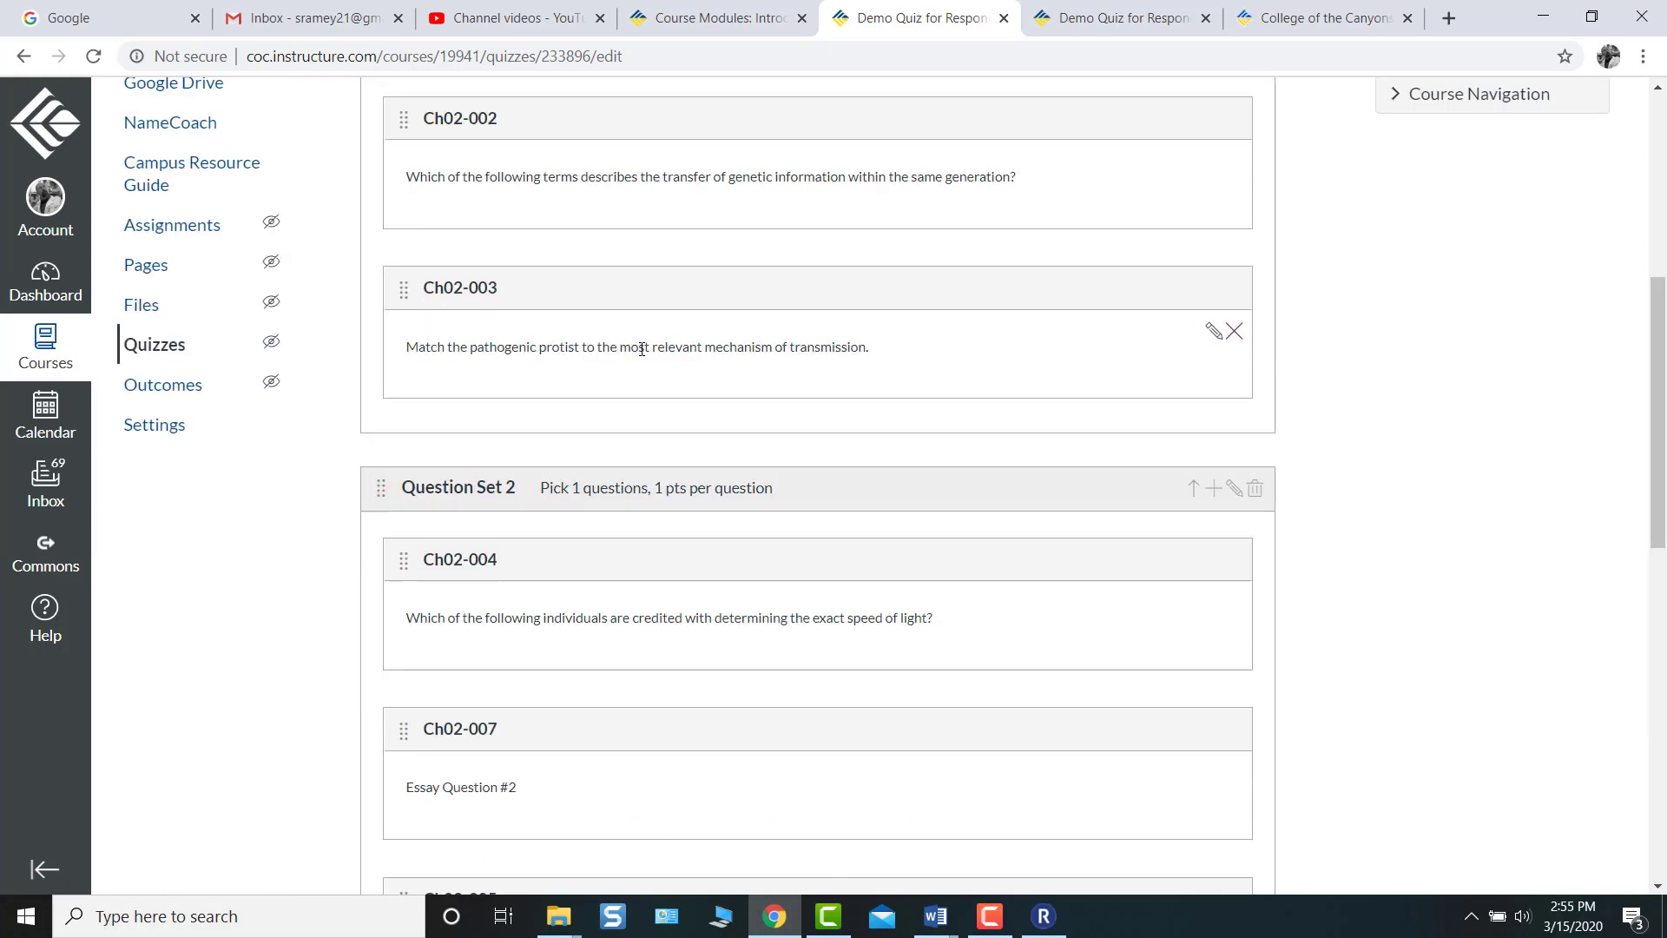
# Open Question Set 1 and question Ch02-001 for editing, review the question's text and answer choices, and update the question
pyautogui.scroll(6, 642, 349)
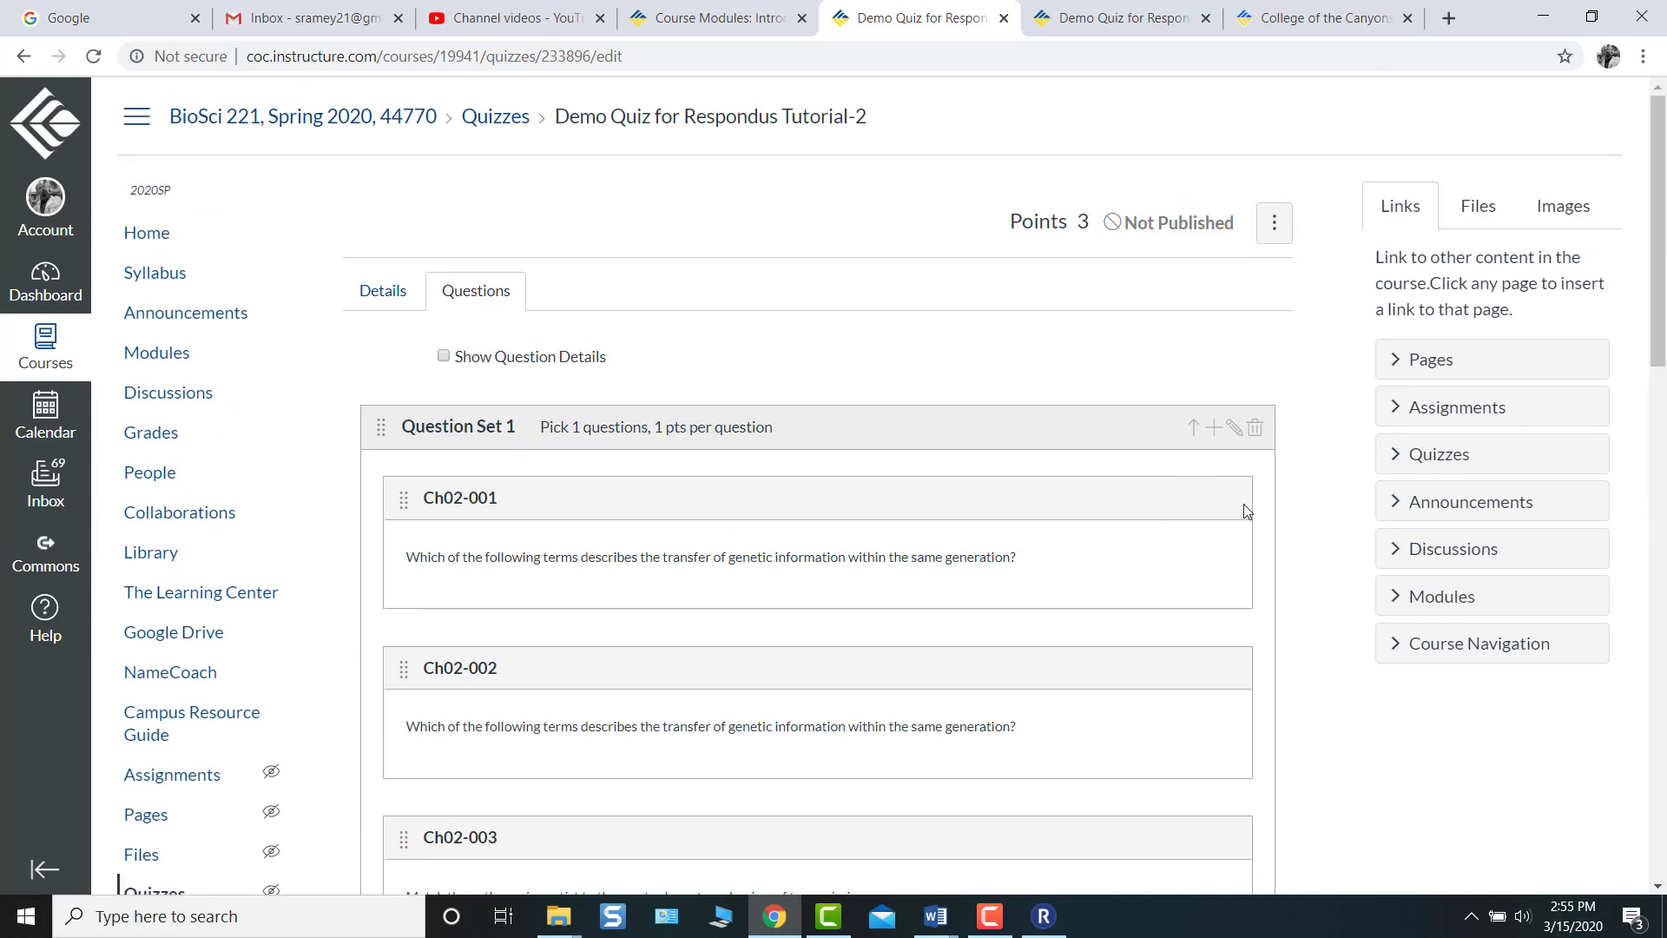
pyautogui.click(1234, 429)
pyautogui.scroll(-3, 1225, 443)
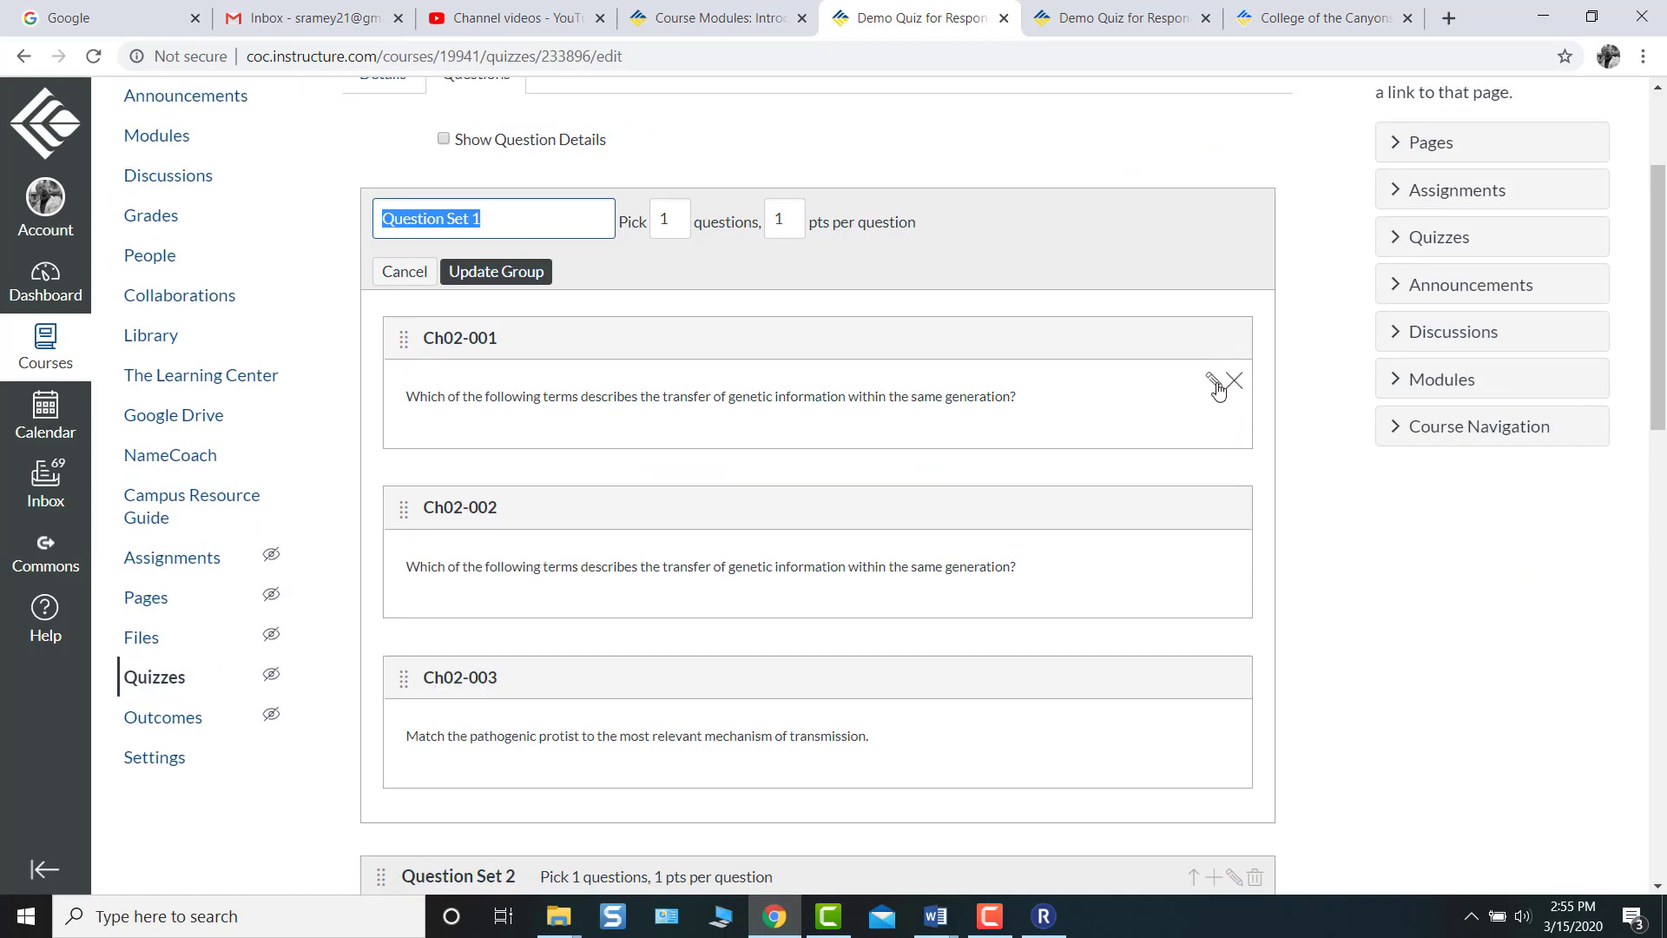
pyautogui.click(1216, 382)
pyautogui.scroll(-5, 1116, 488)
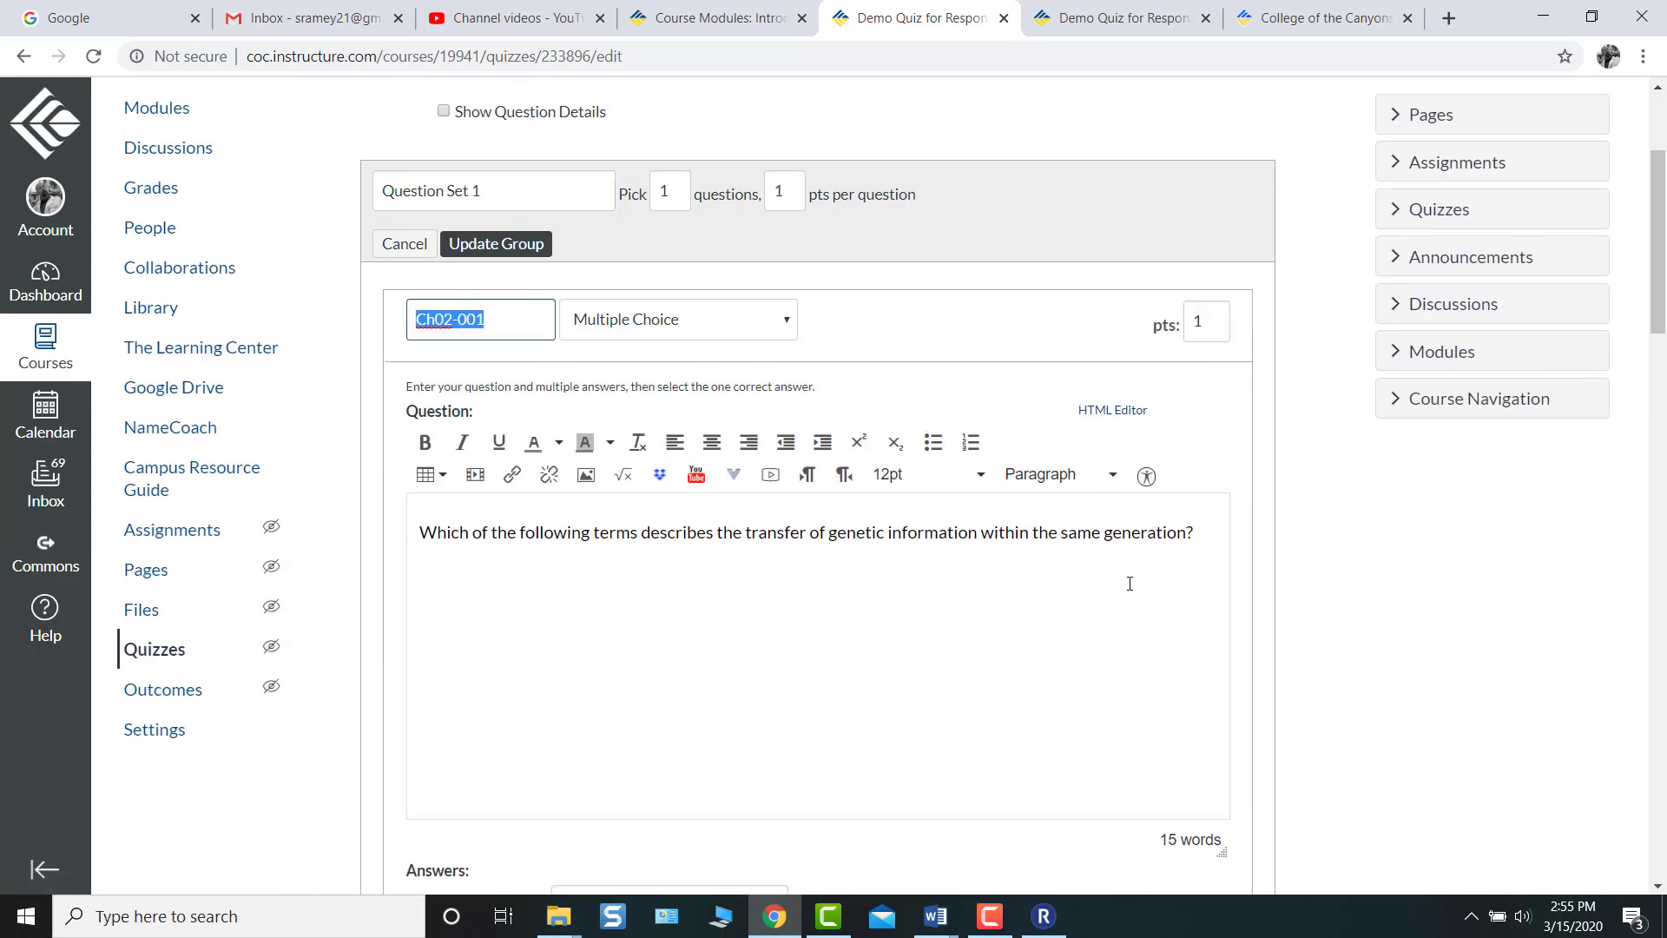
pyautogui.scroll(1, 1127, 580)
pyautogui.scroll(-3, 1132, 590)
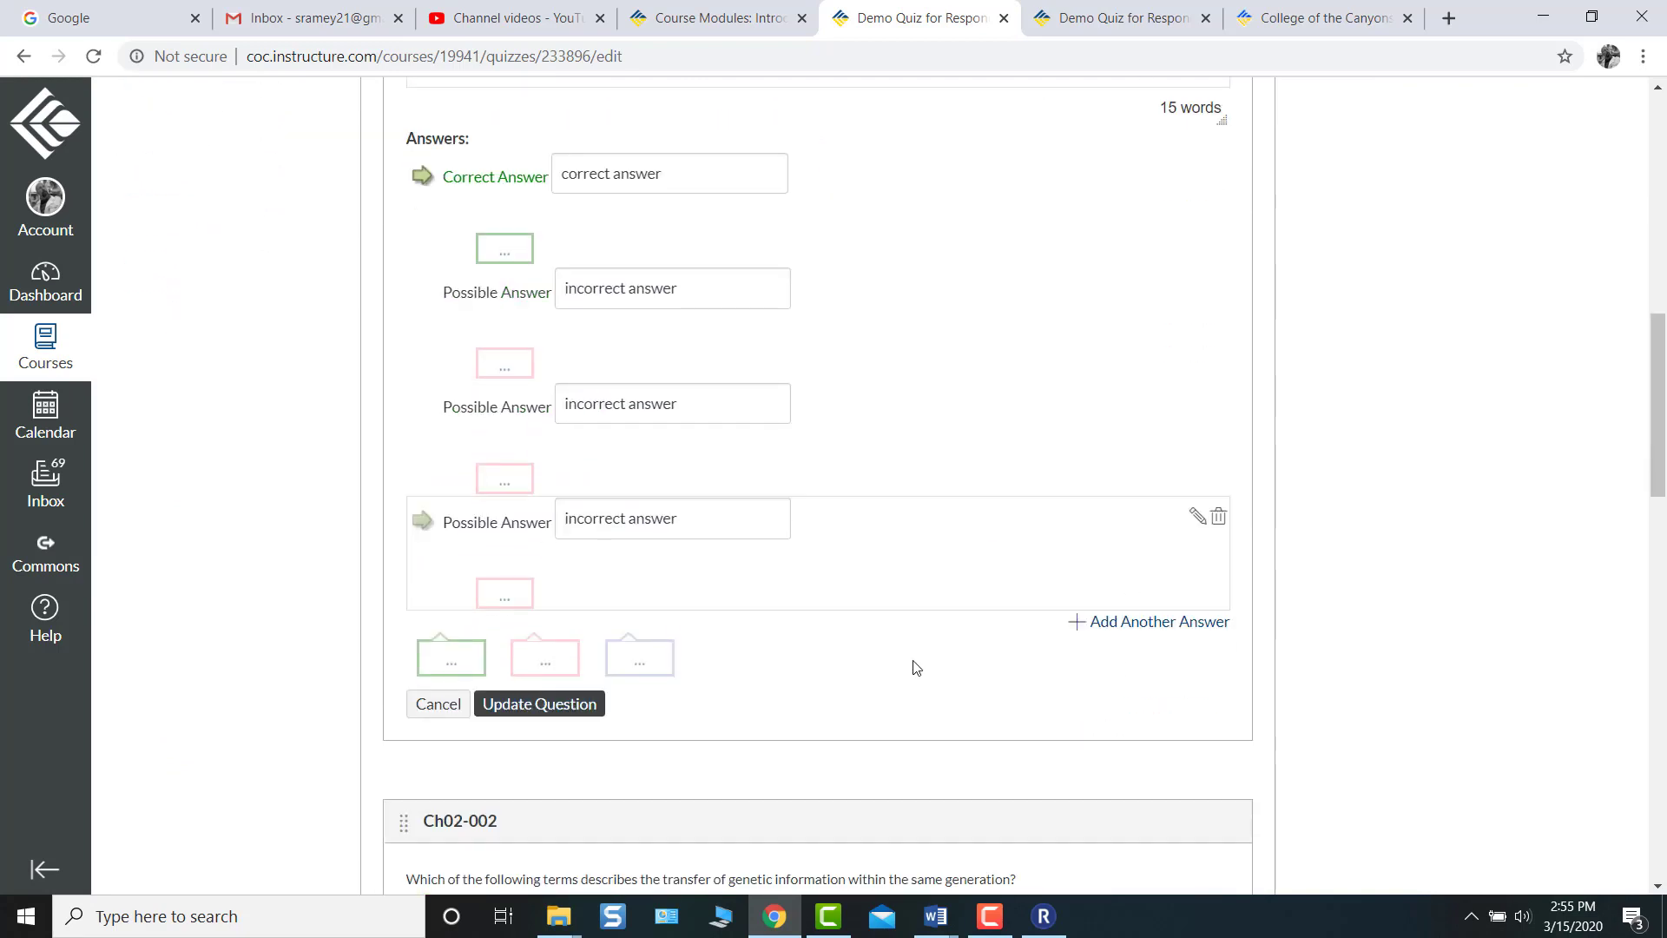
pyautogui.click(576, 711)
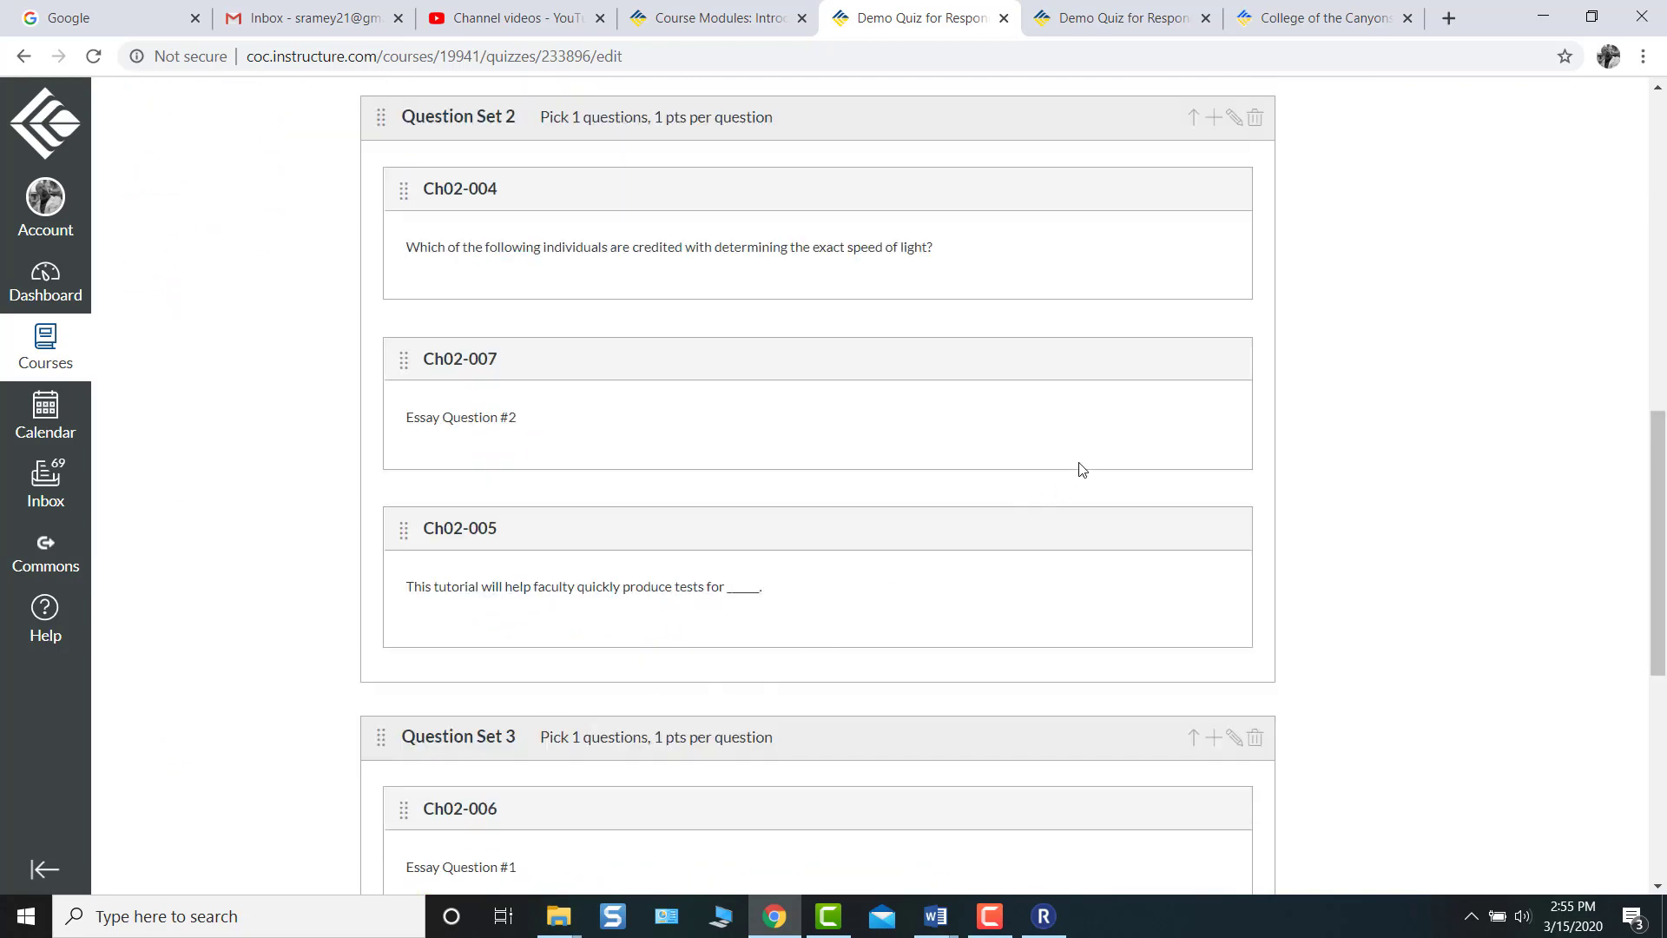
# Check Question Set 2's pick count and points settings, look over all question sets, and save the quiz
pyautogui.click(1232, 116)
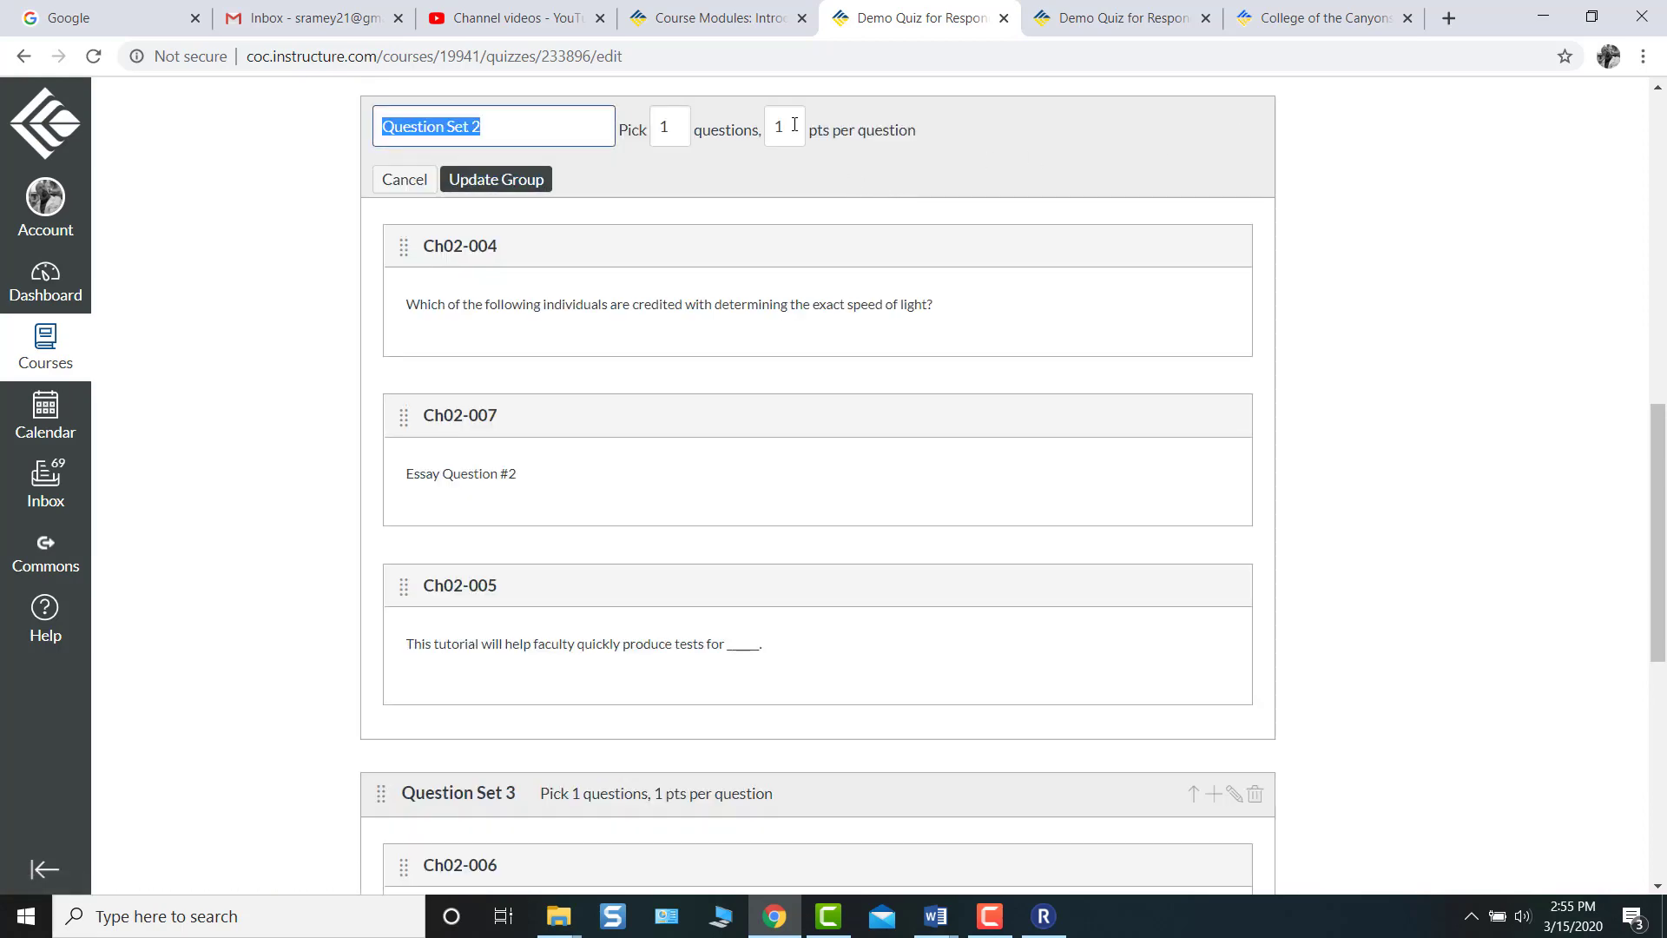
pyautogui.click(405, 179)
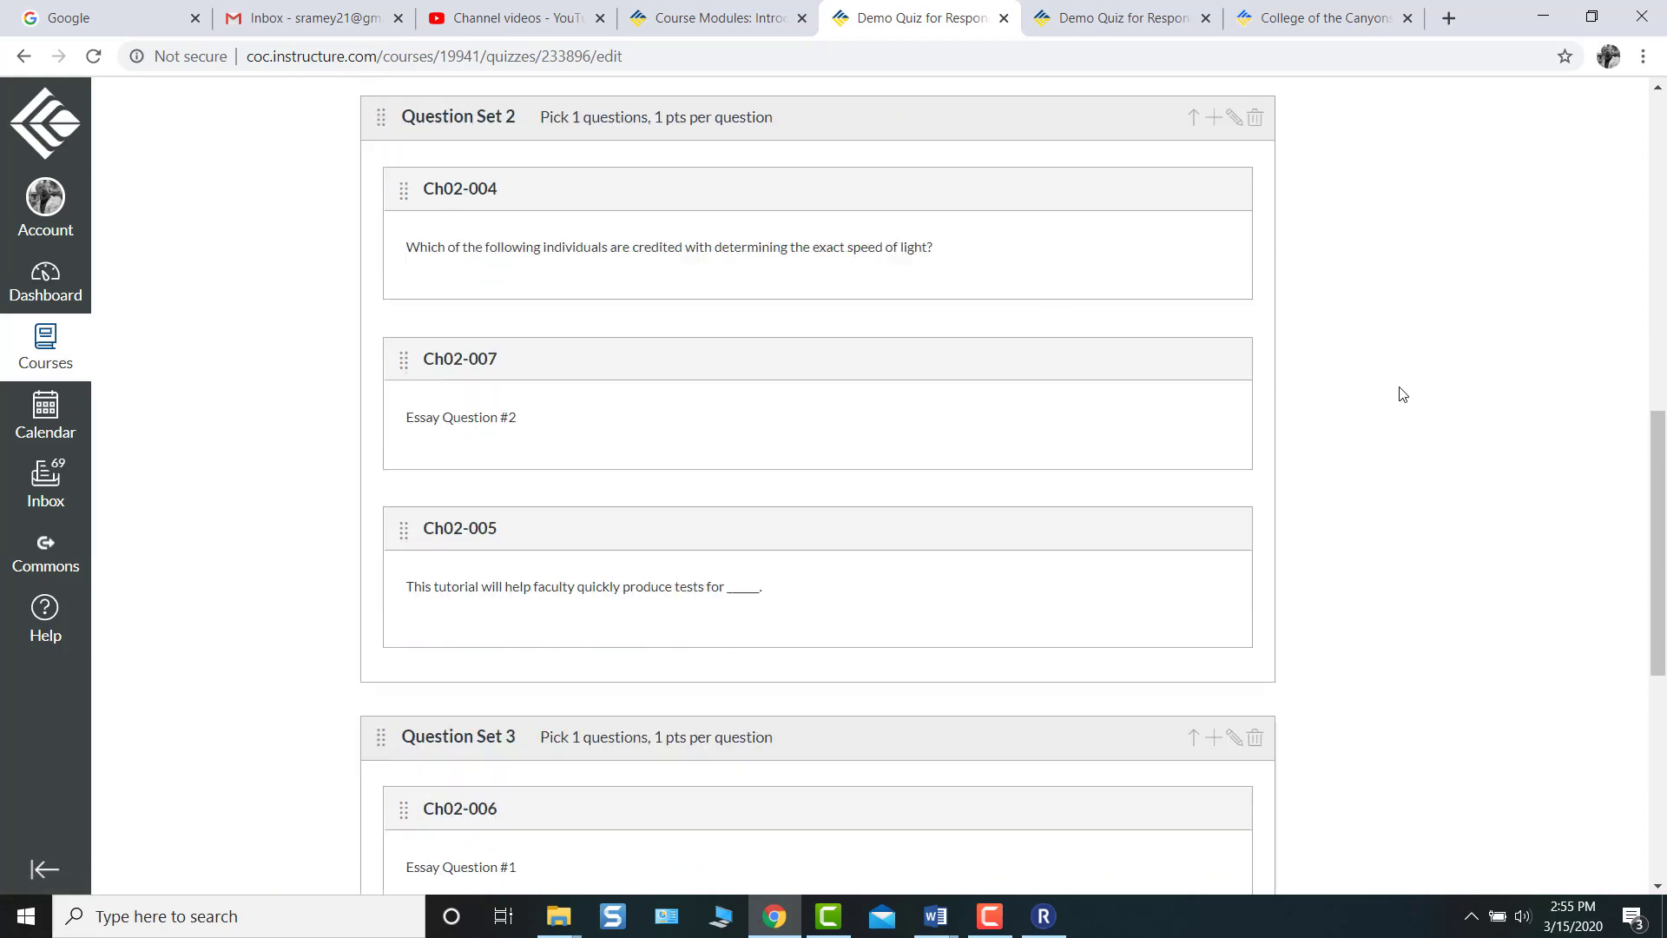
pyautogui.scroll(-7, 1403, 393)
pyautogui.scroll(7, 1402, 393)
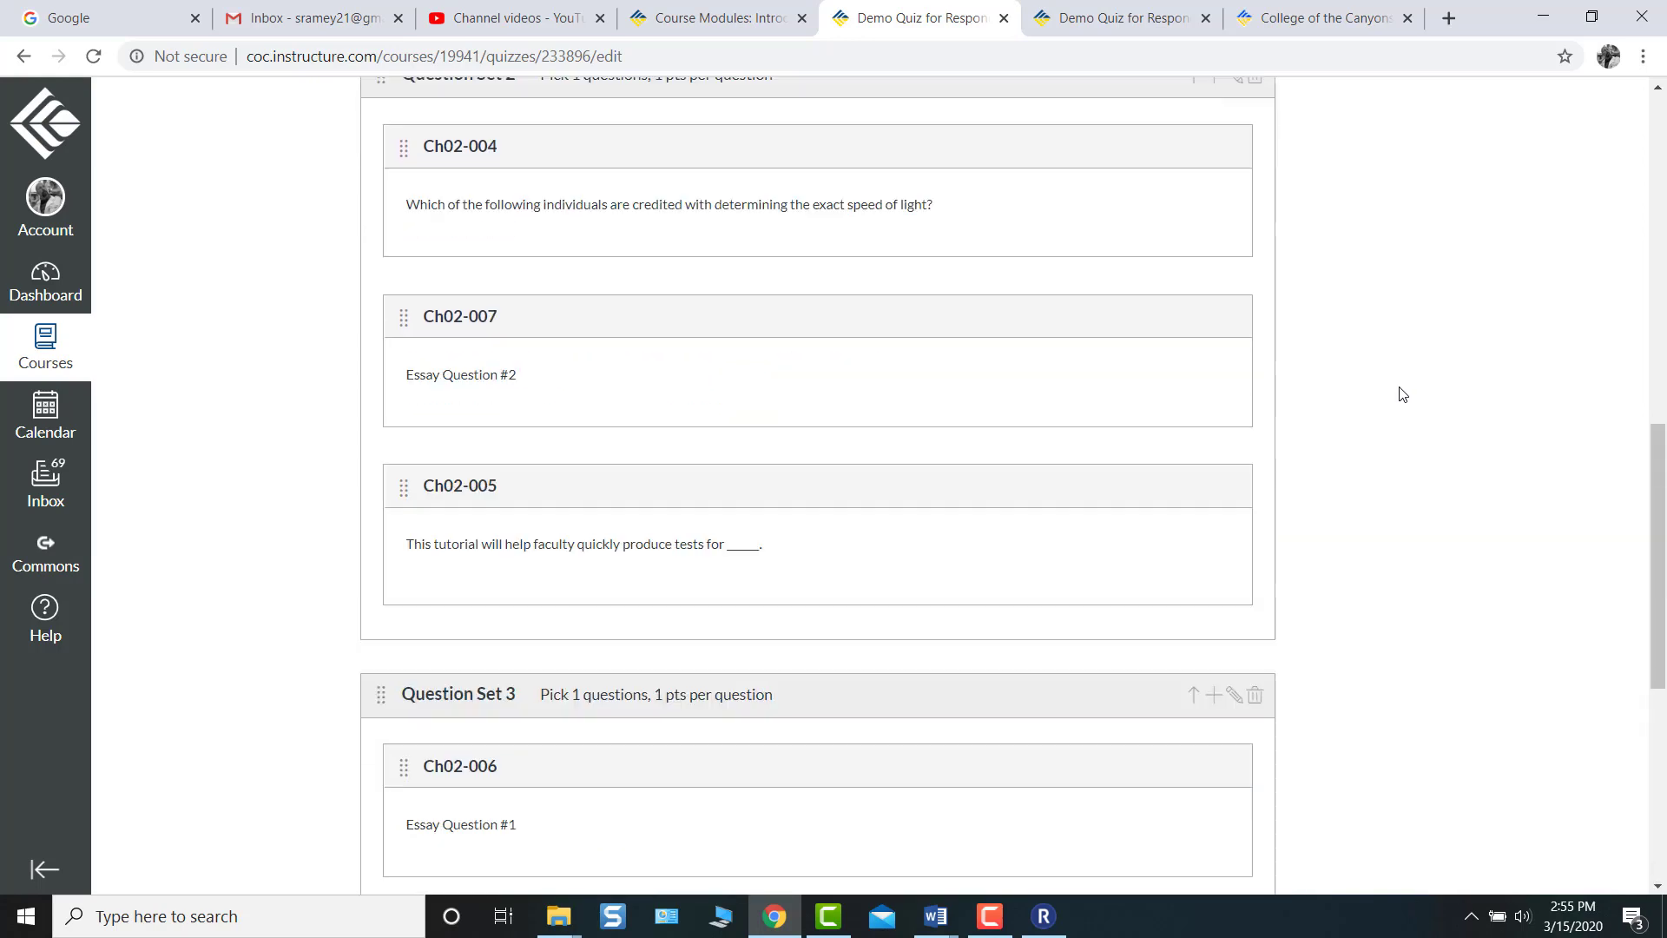
pyautogui.scroll(8, 1403, 394)
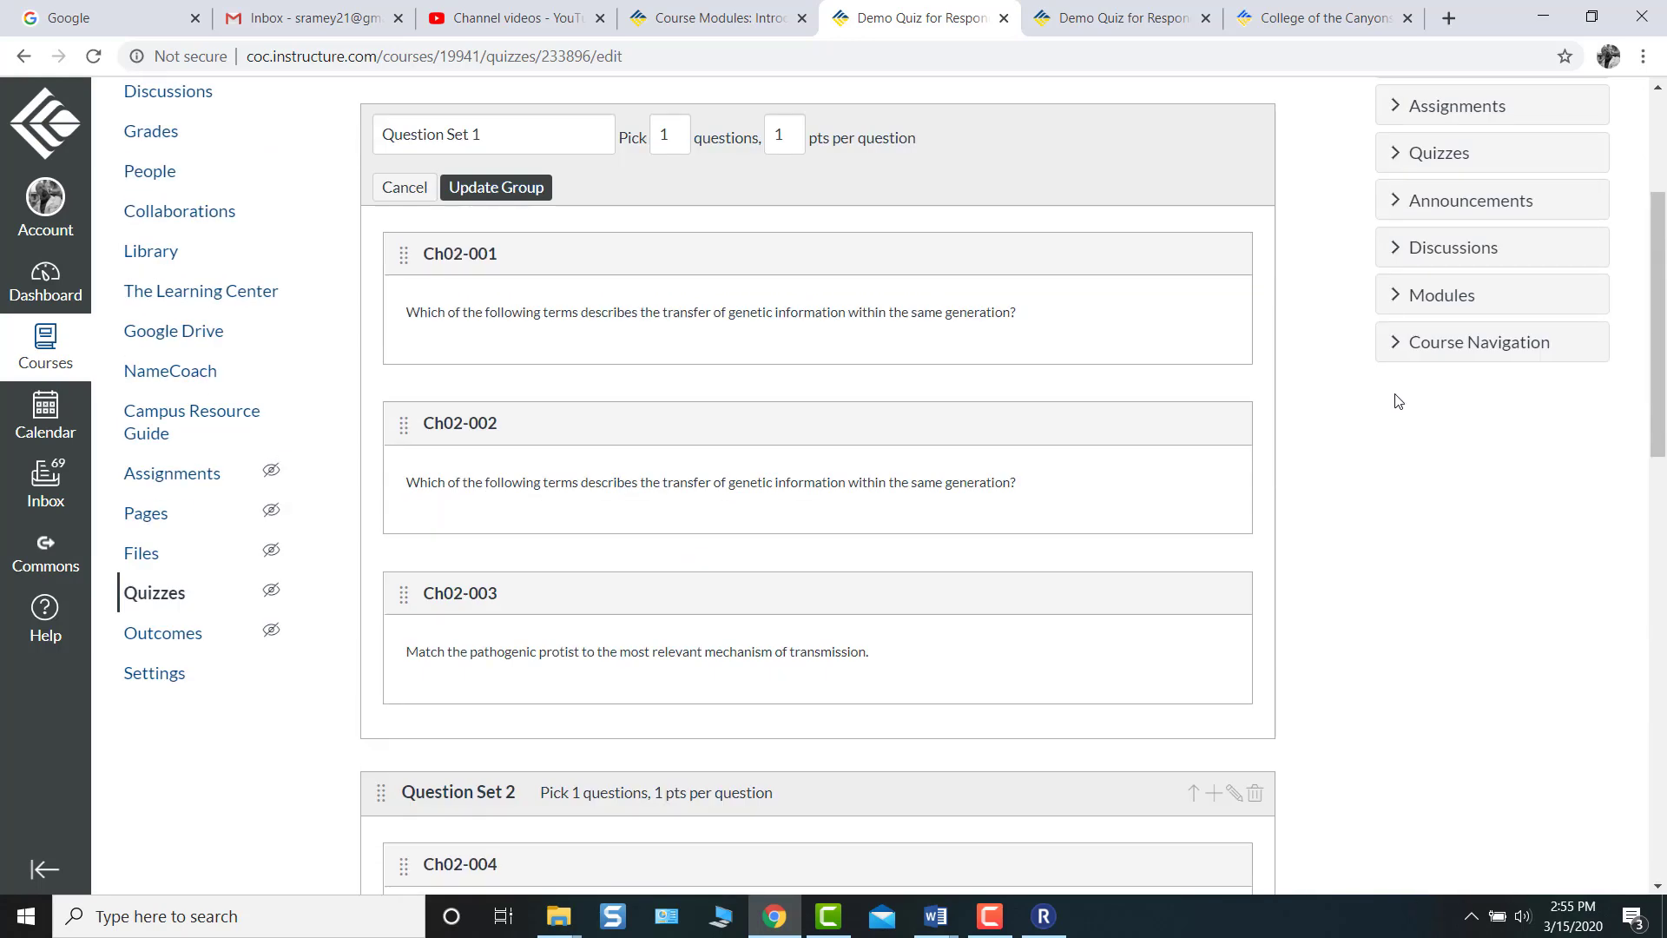
pyautogui.scroll(-15, 1394, 416)
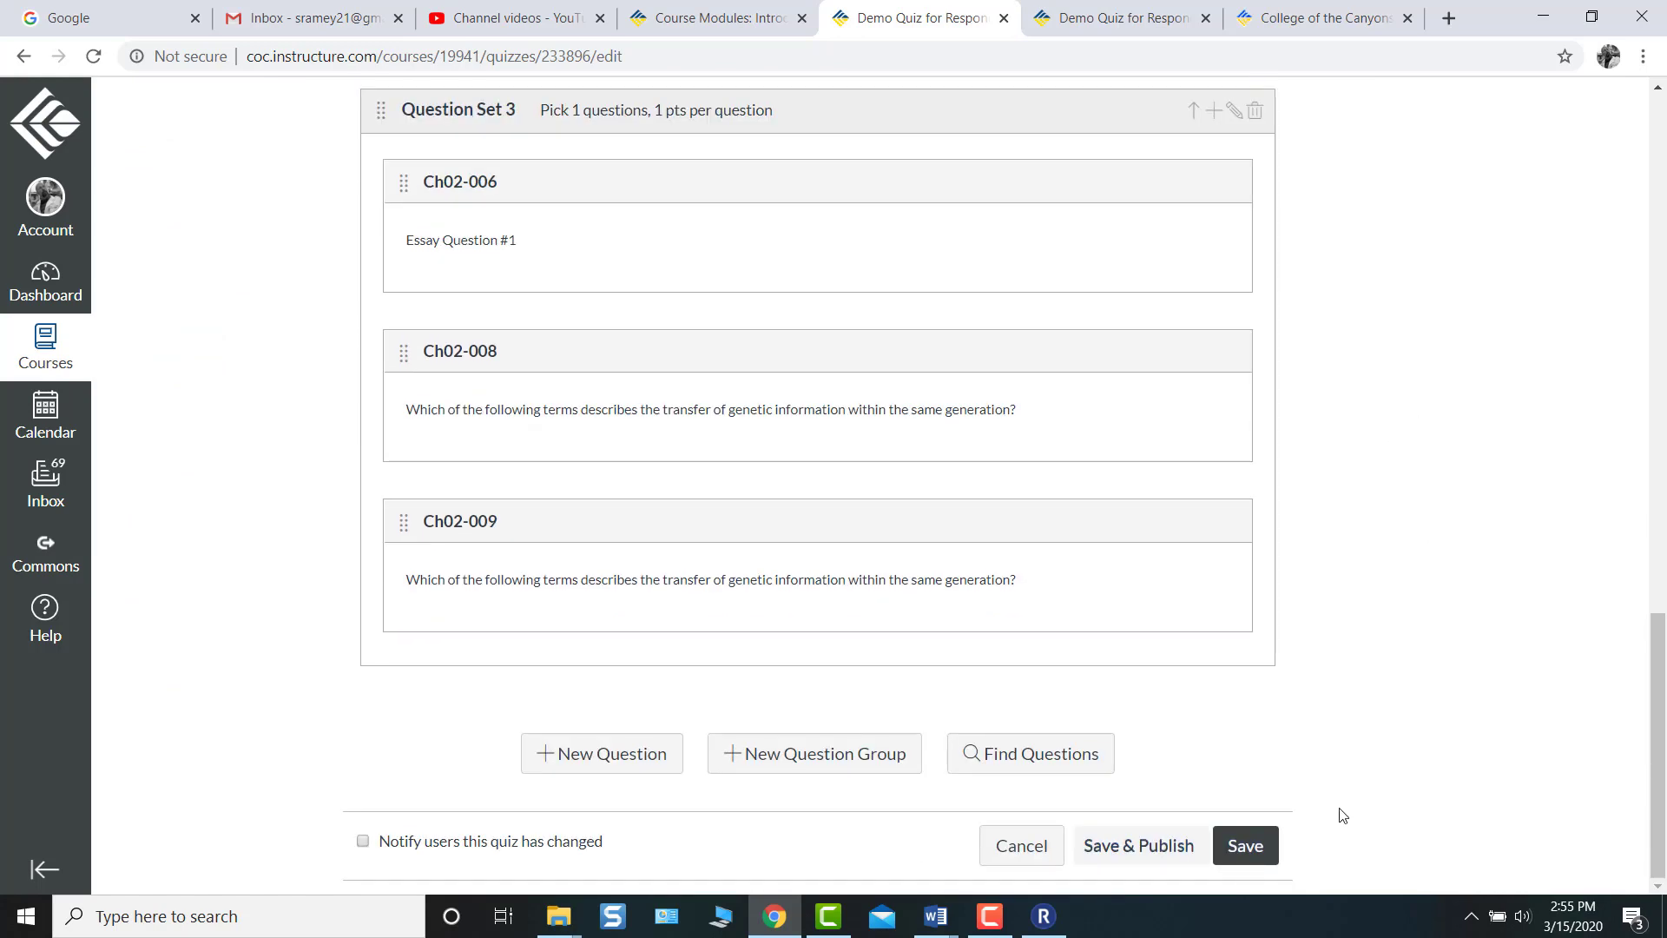
pyautogui.click(1248, 844)
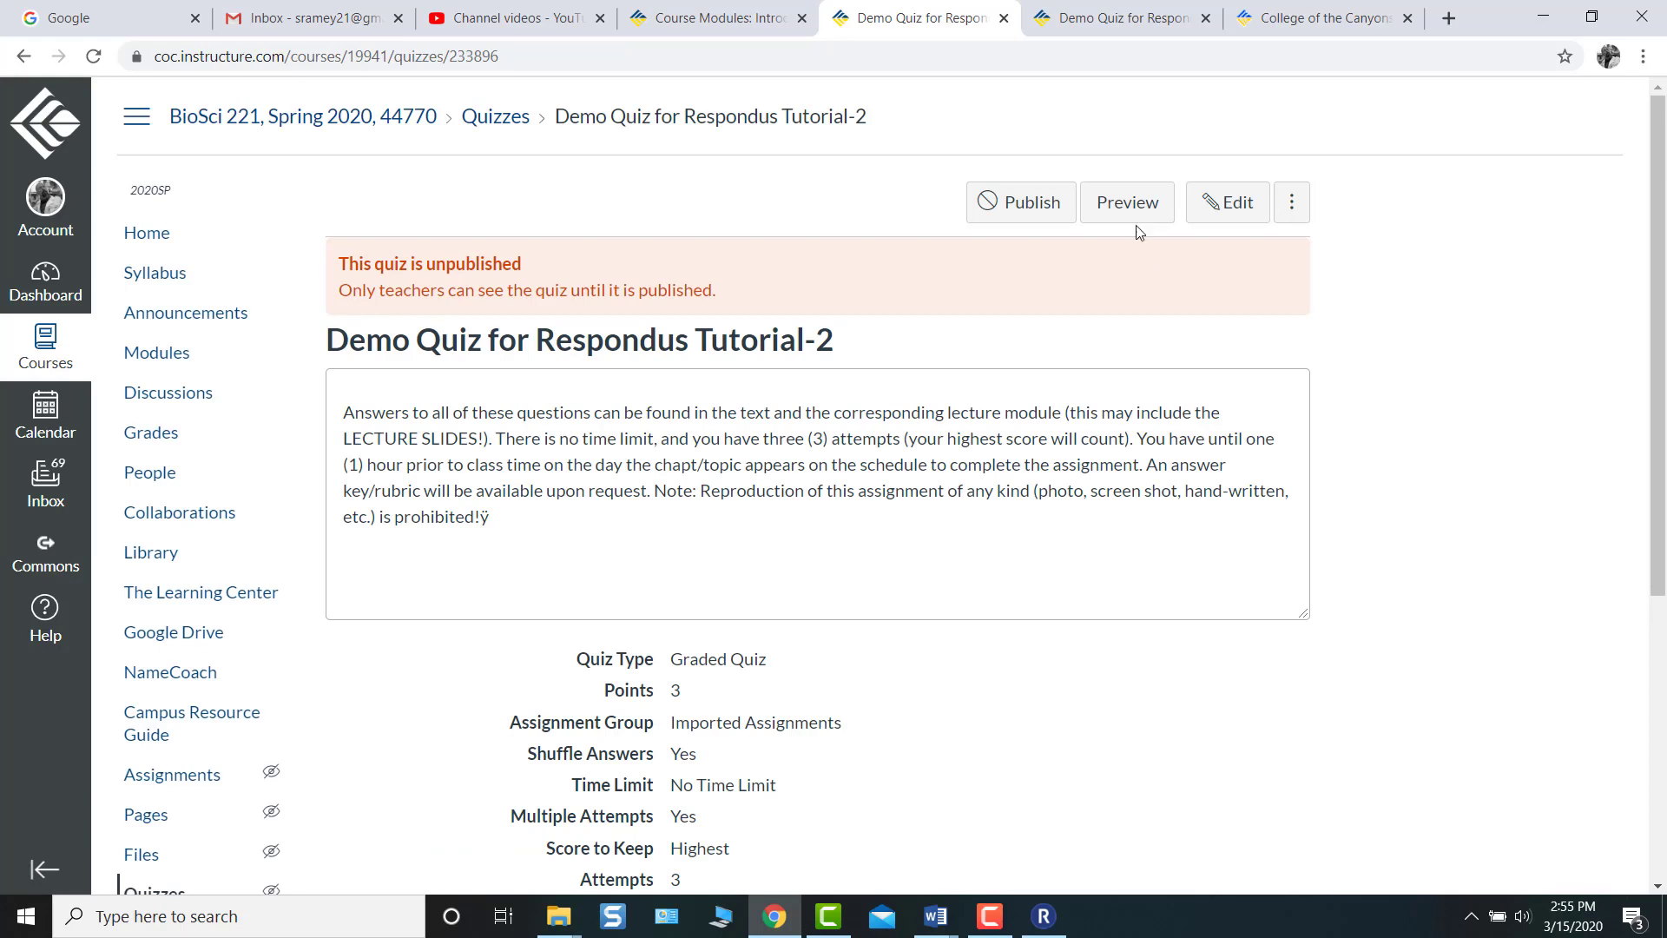
# Preview the quiz and examine its instructions and the question drawn from each question set
pyautogui.click(1127, 202)
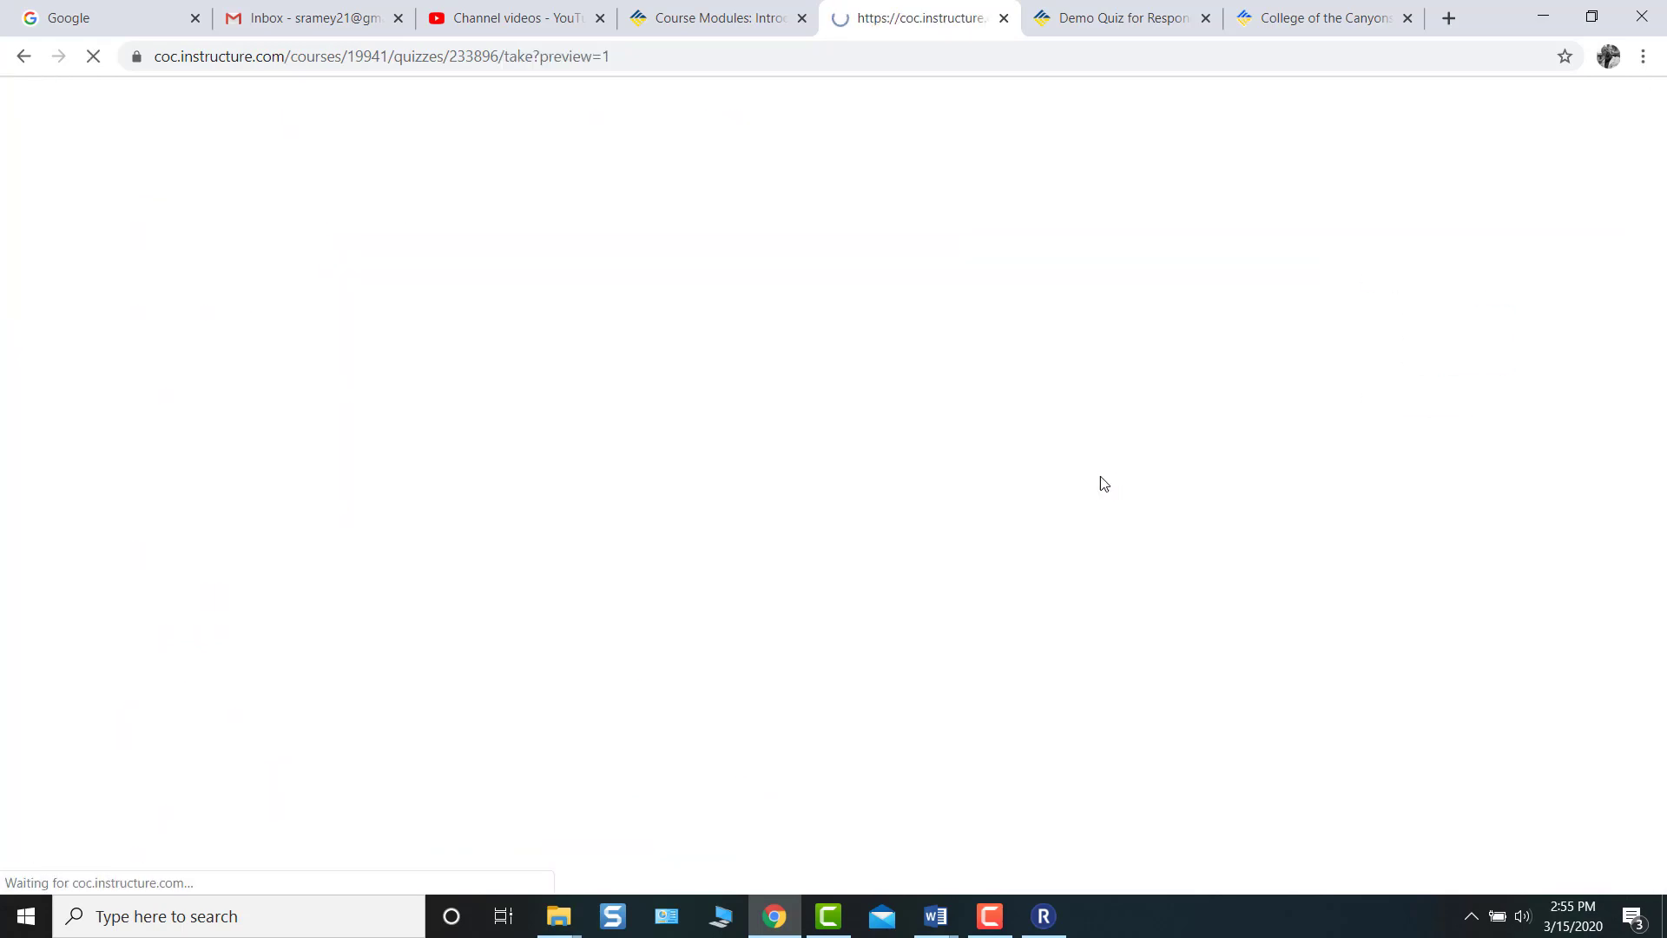
pyautogui.scroll(-5, 1104, 483)
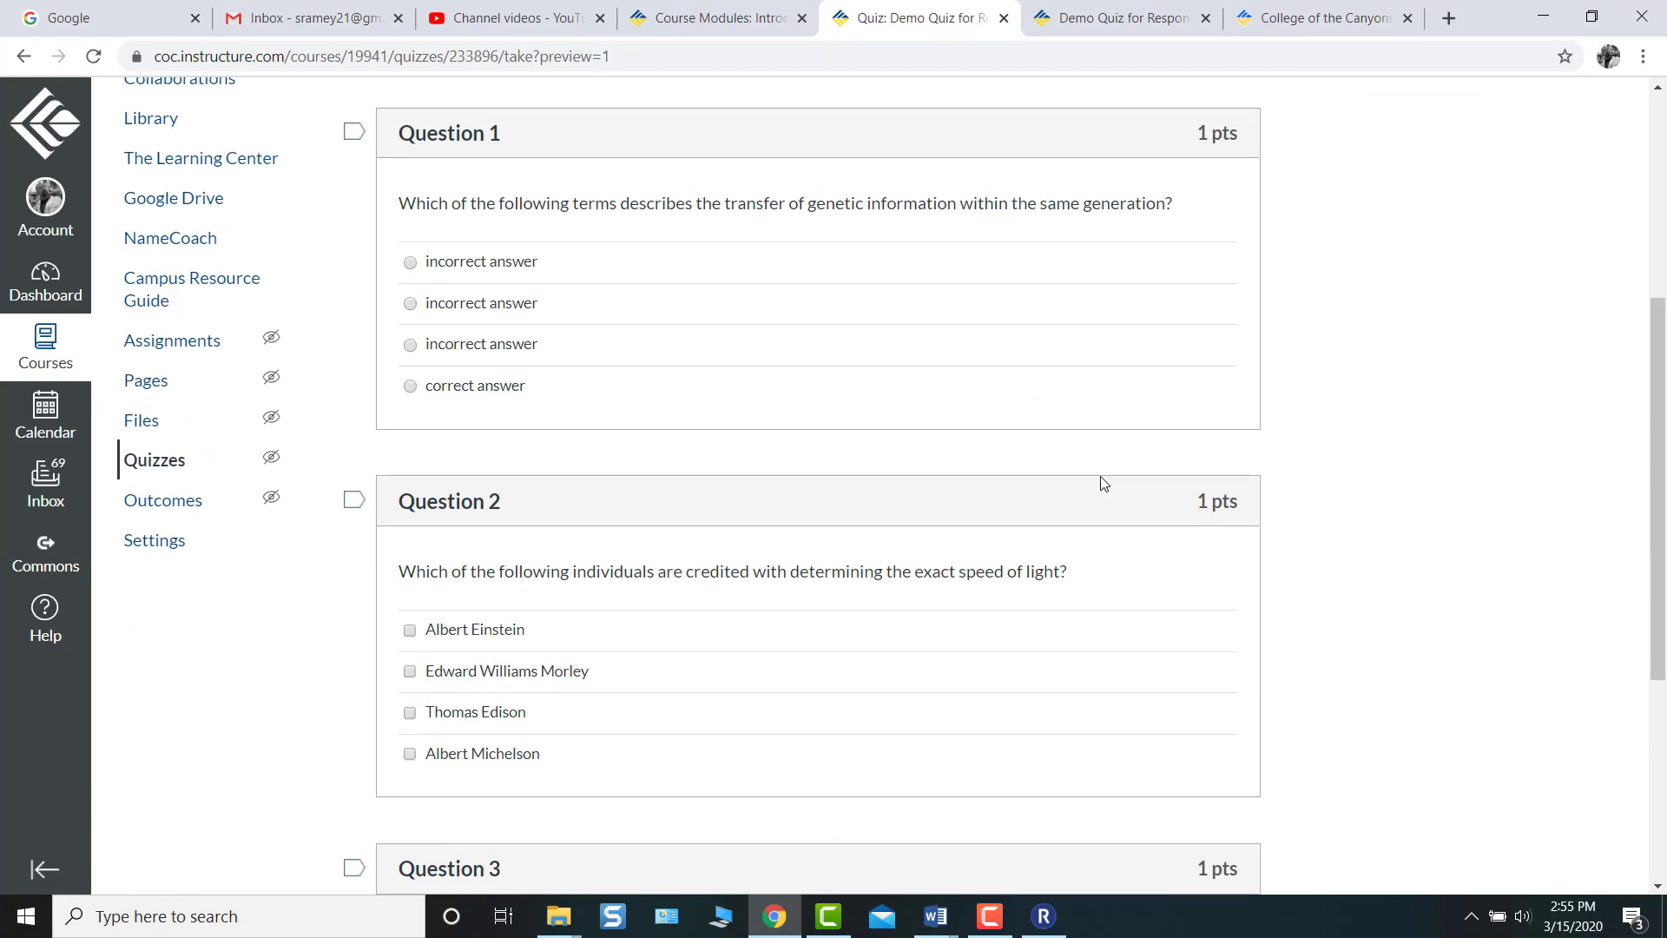
pyautogui.scroll(-5, 1104, 484)
pyautogui.scroll(10, 1103, 484)
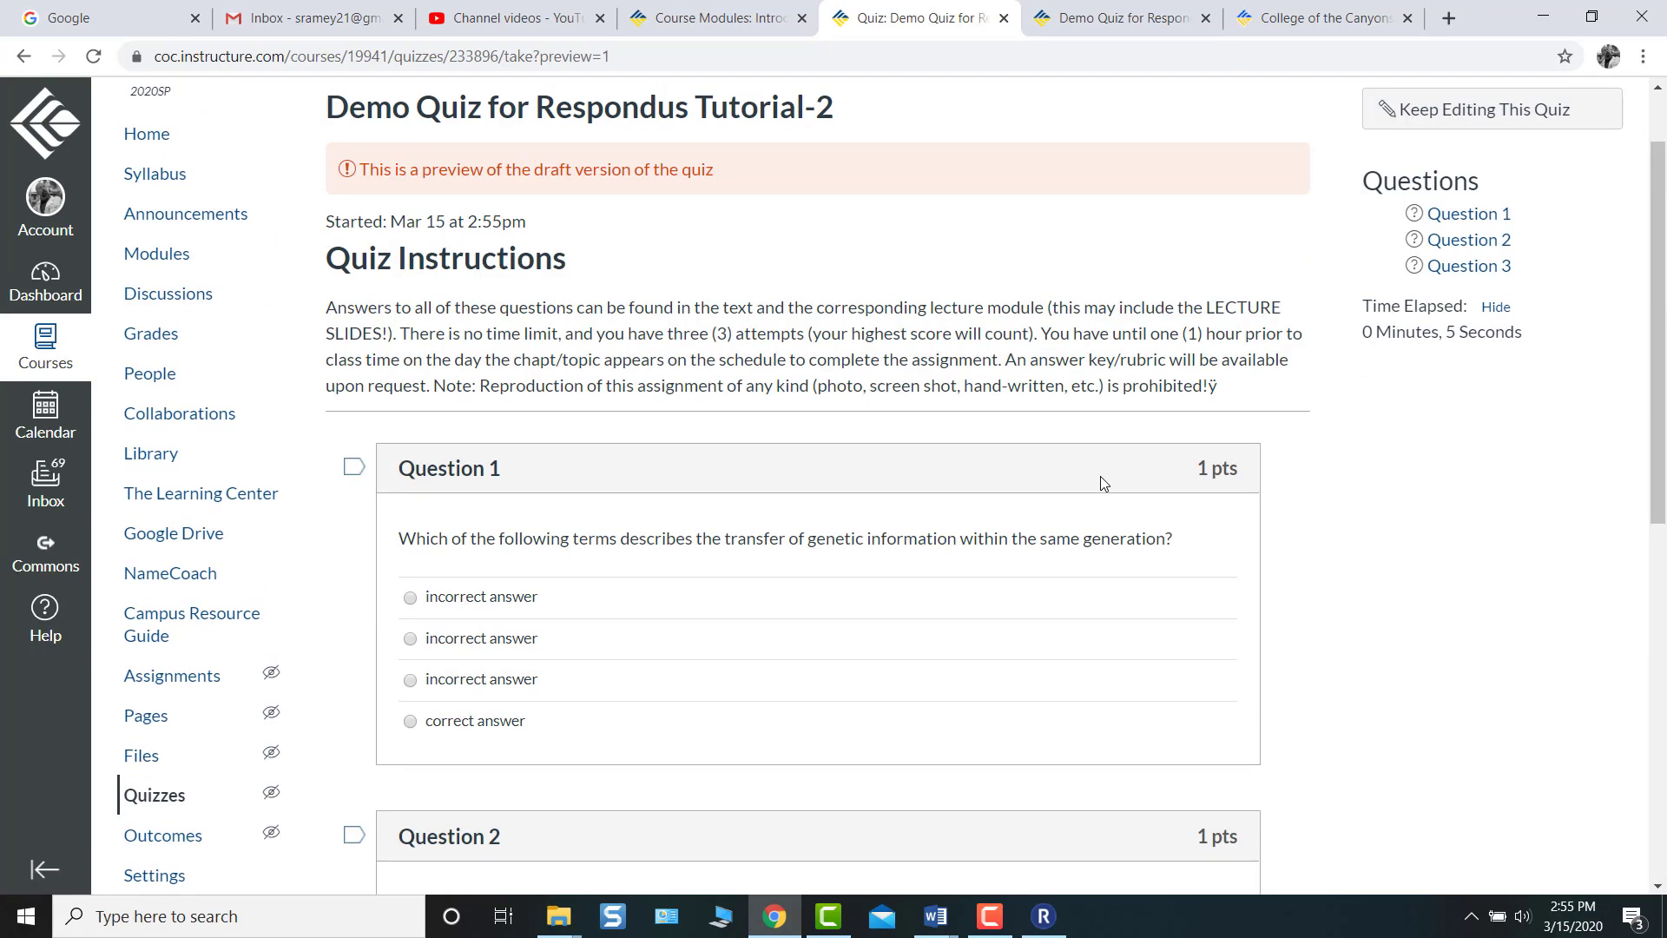
pyautogui.scroll(-6, 1103, 483)
pyautogui.scroll(-4, 1104, 484)
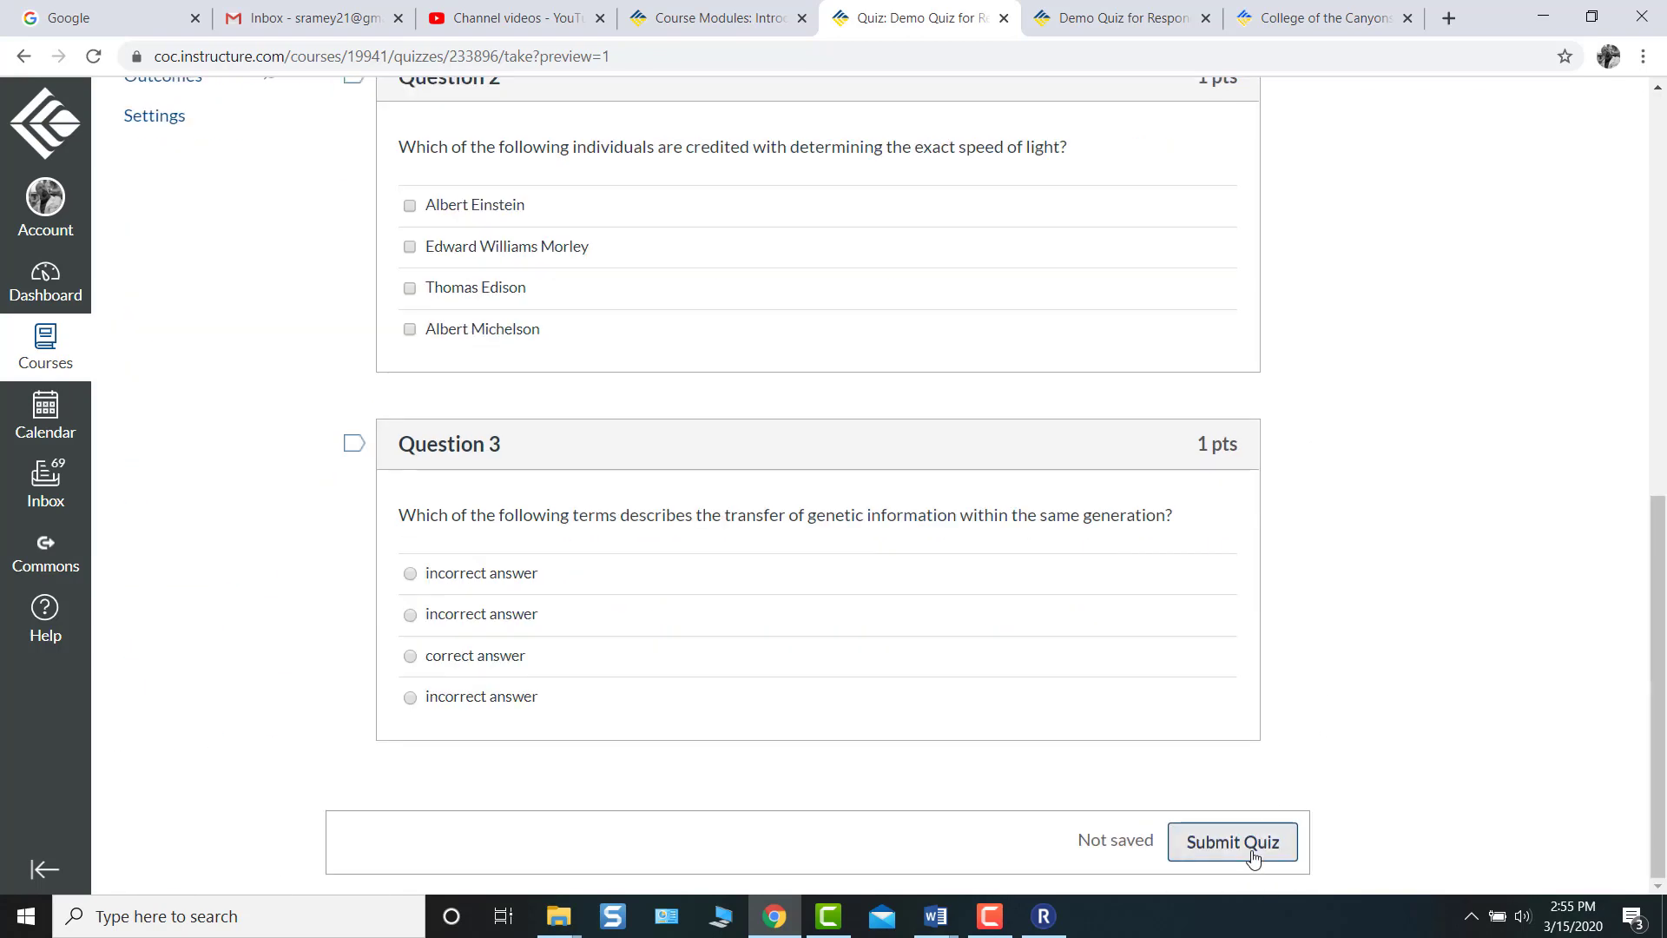
# Submit the preview attempt without answering the questions, and publish Demo Quiz for Respondus Tutorial-2
pyautogui.click(1254, 850)
pyautogui.click(936, 198)
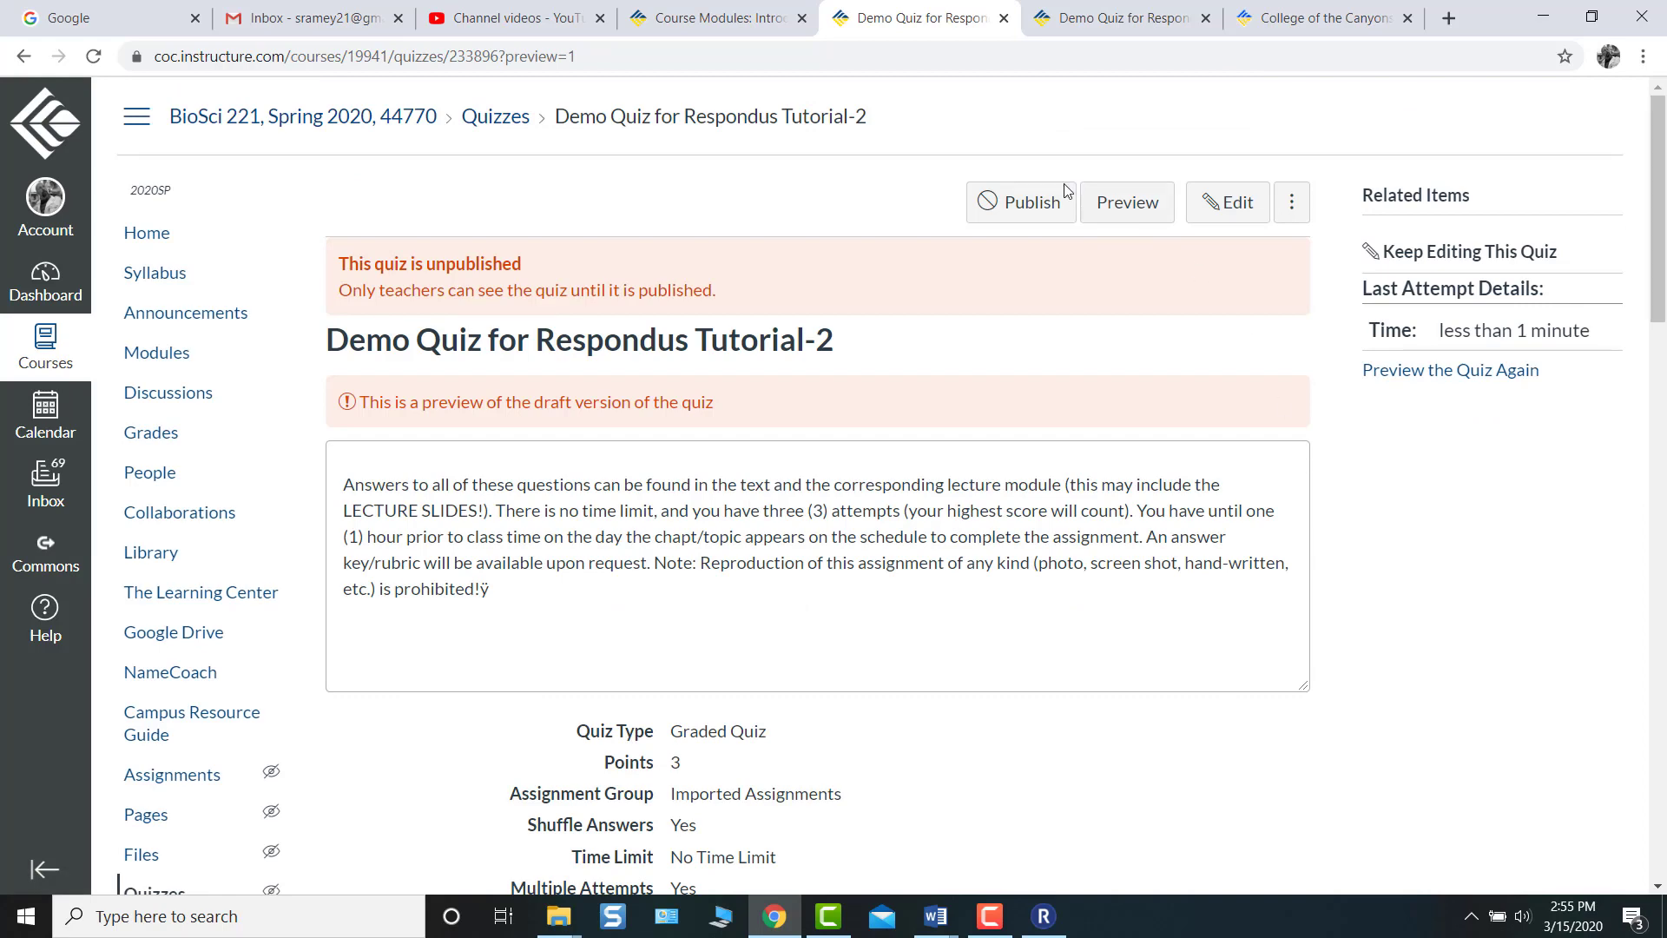
pyautogui.click(1066, 193)
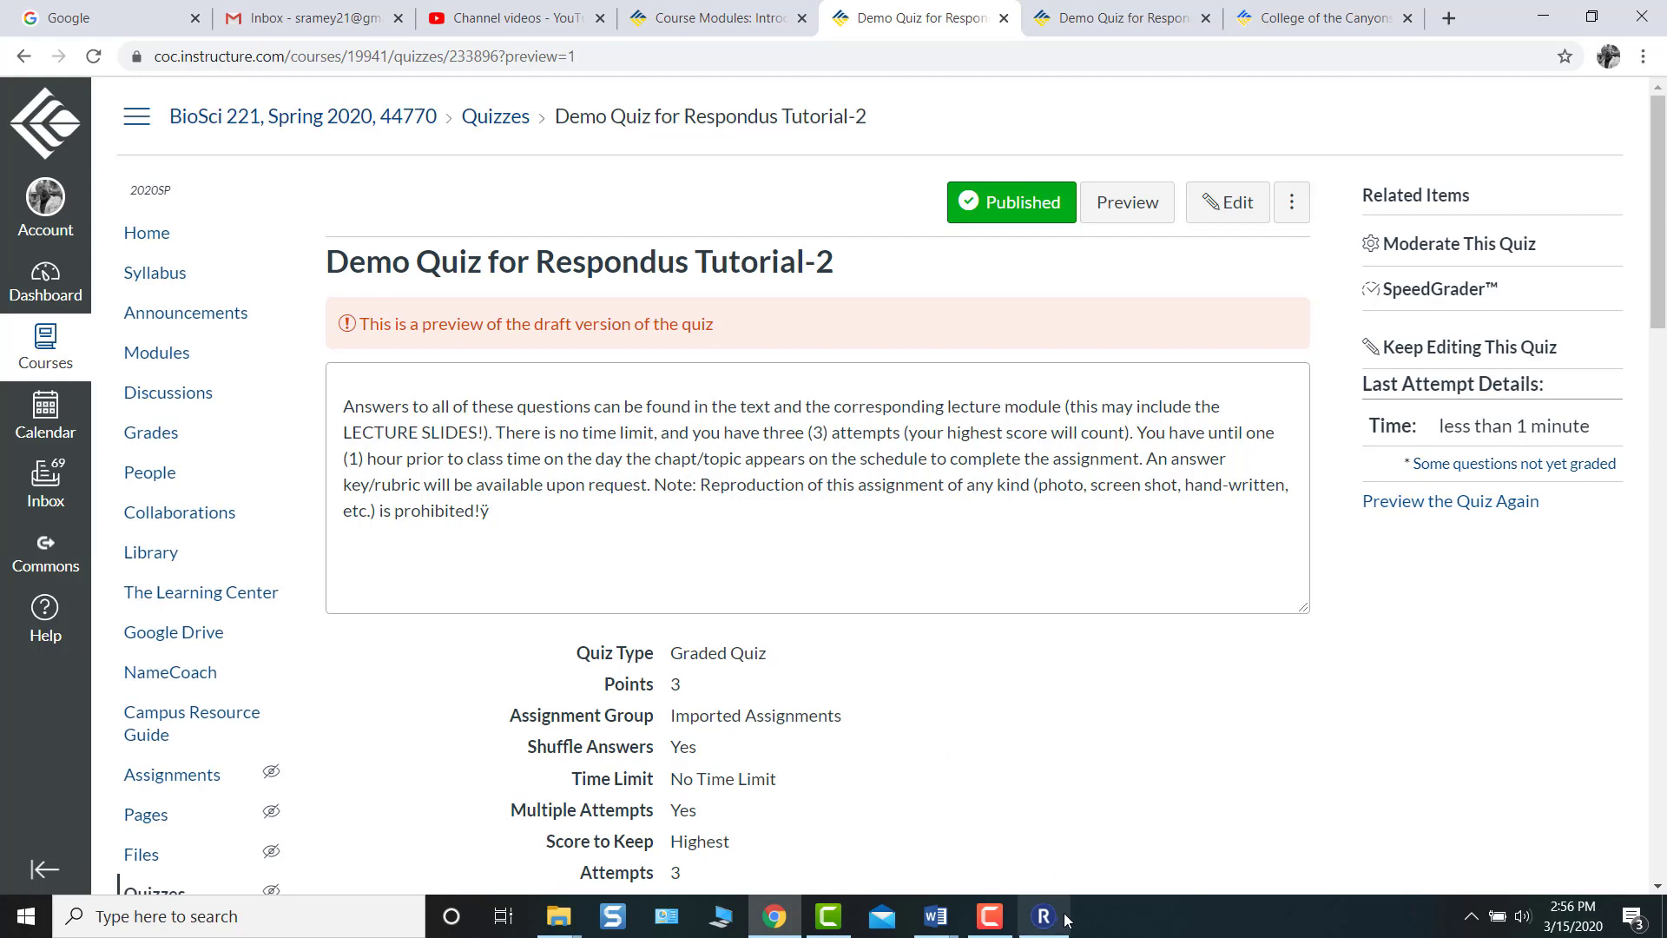
pyautogui.click(860, 926)
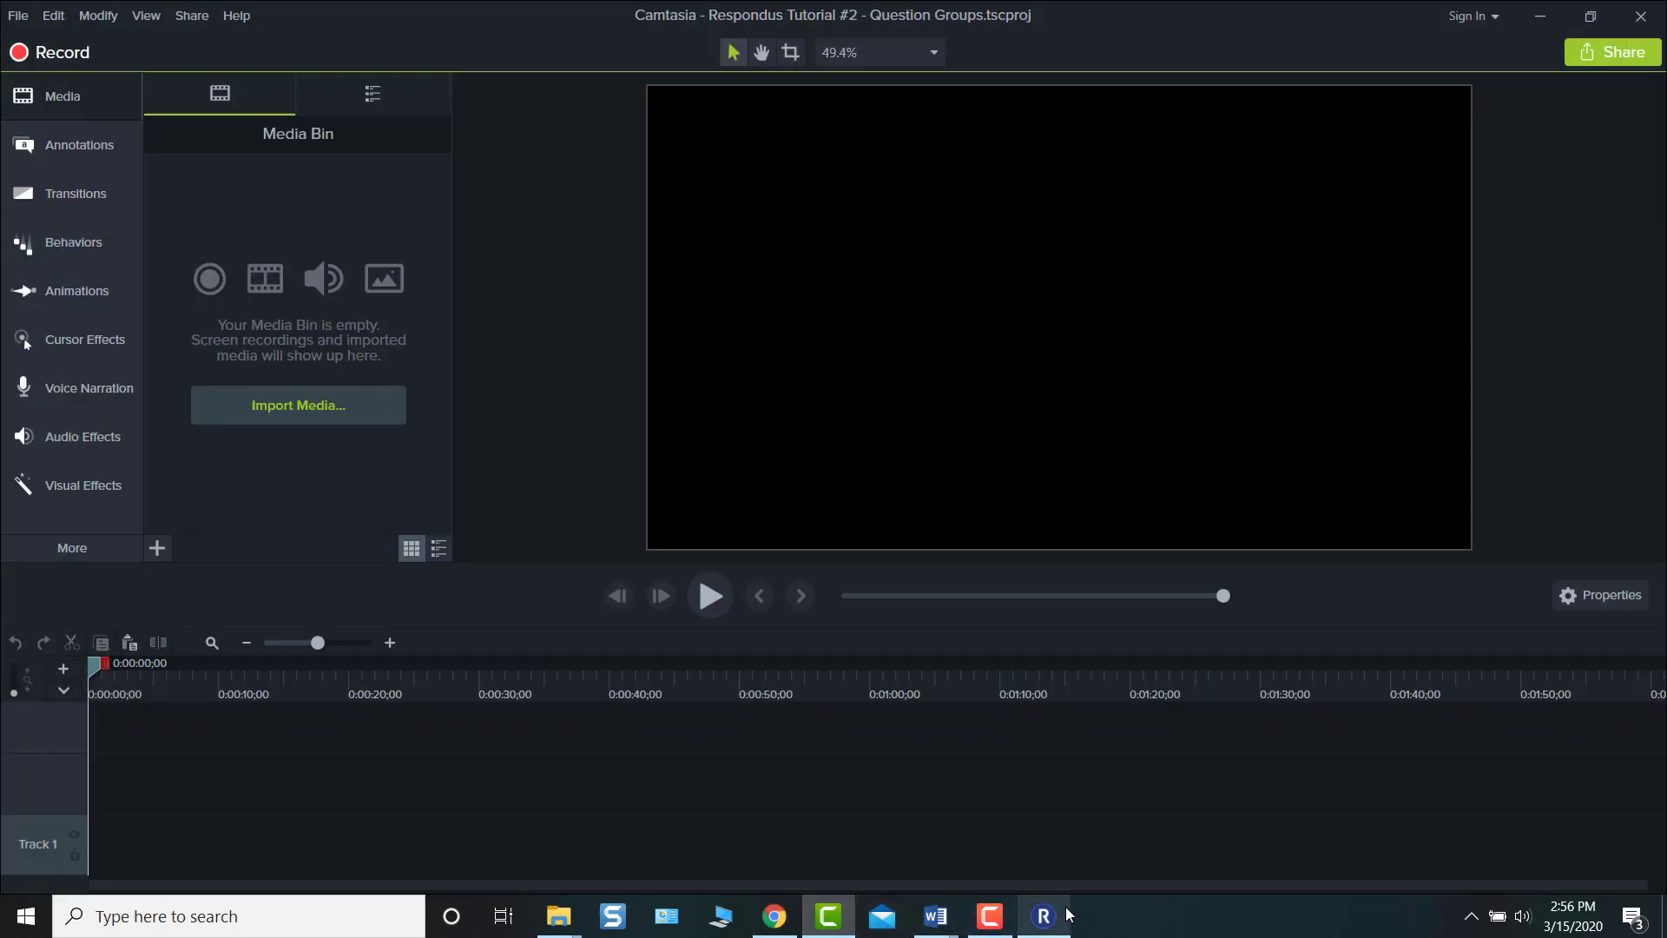
pyautogui.click(1005, 917)
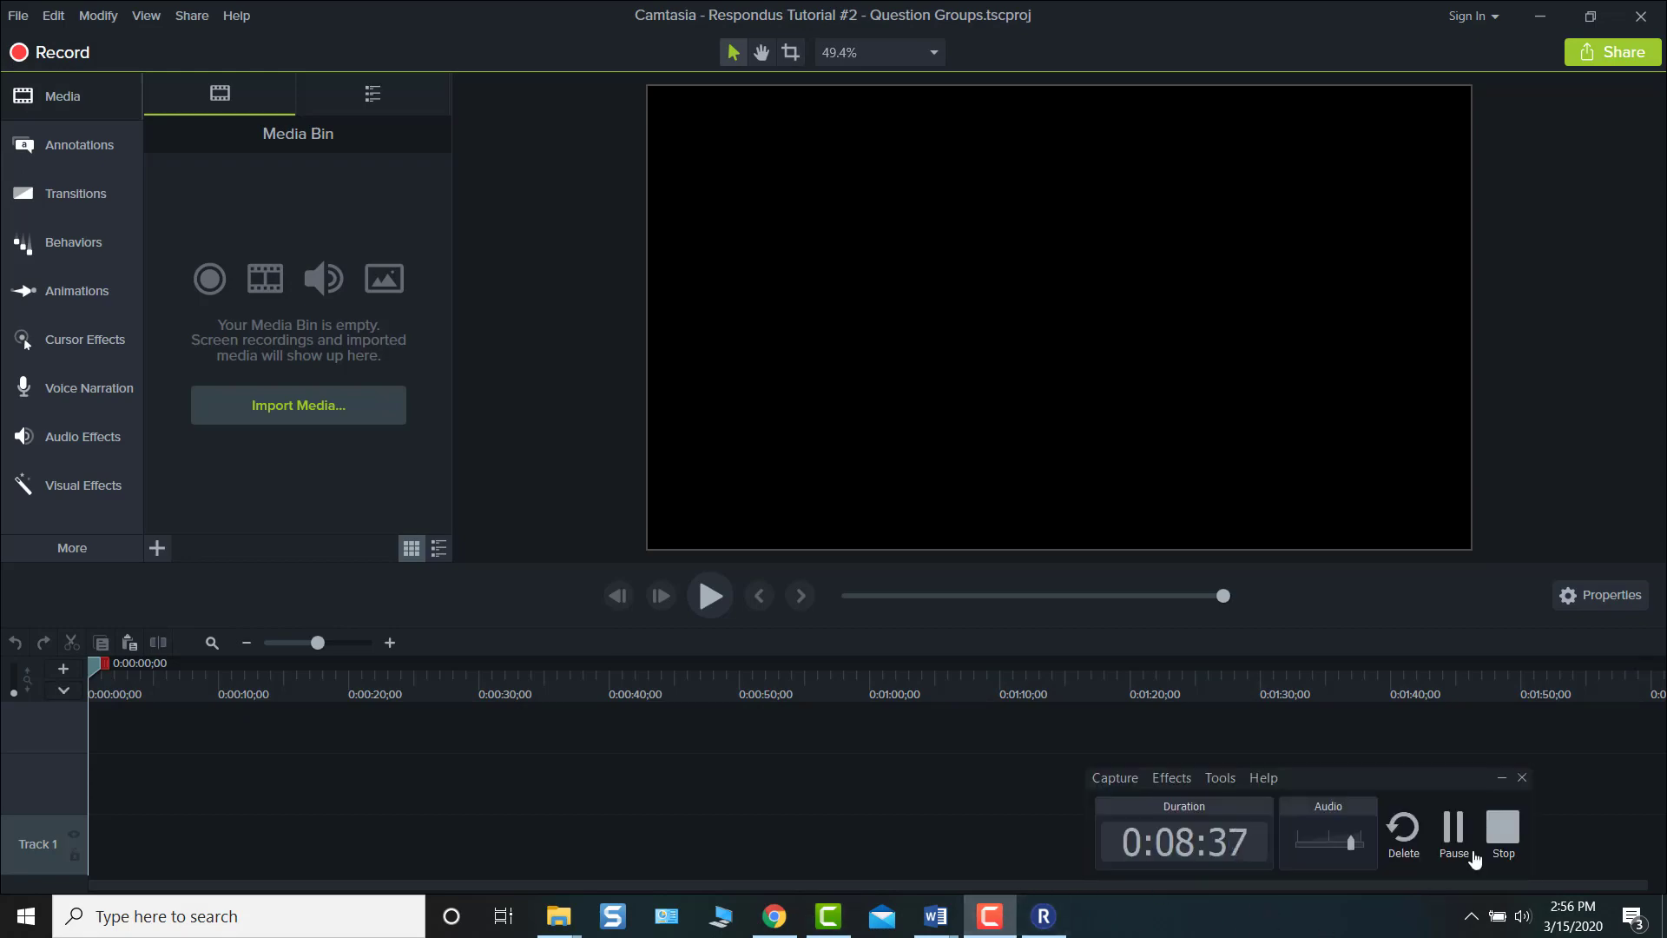